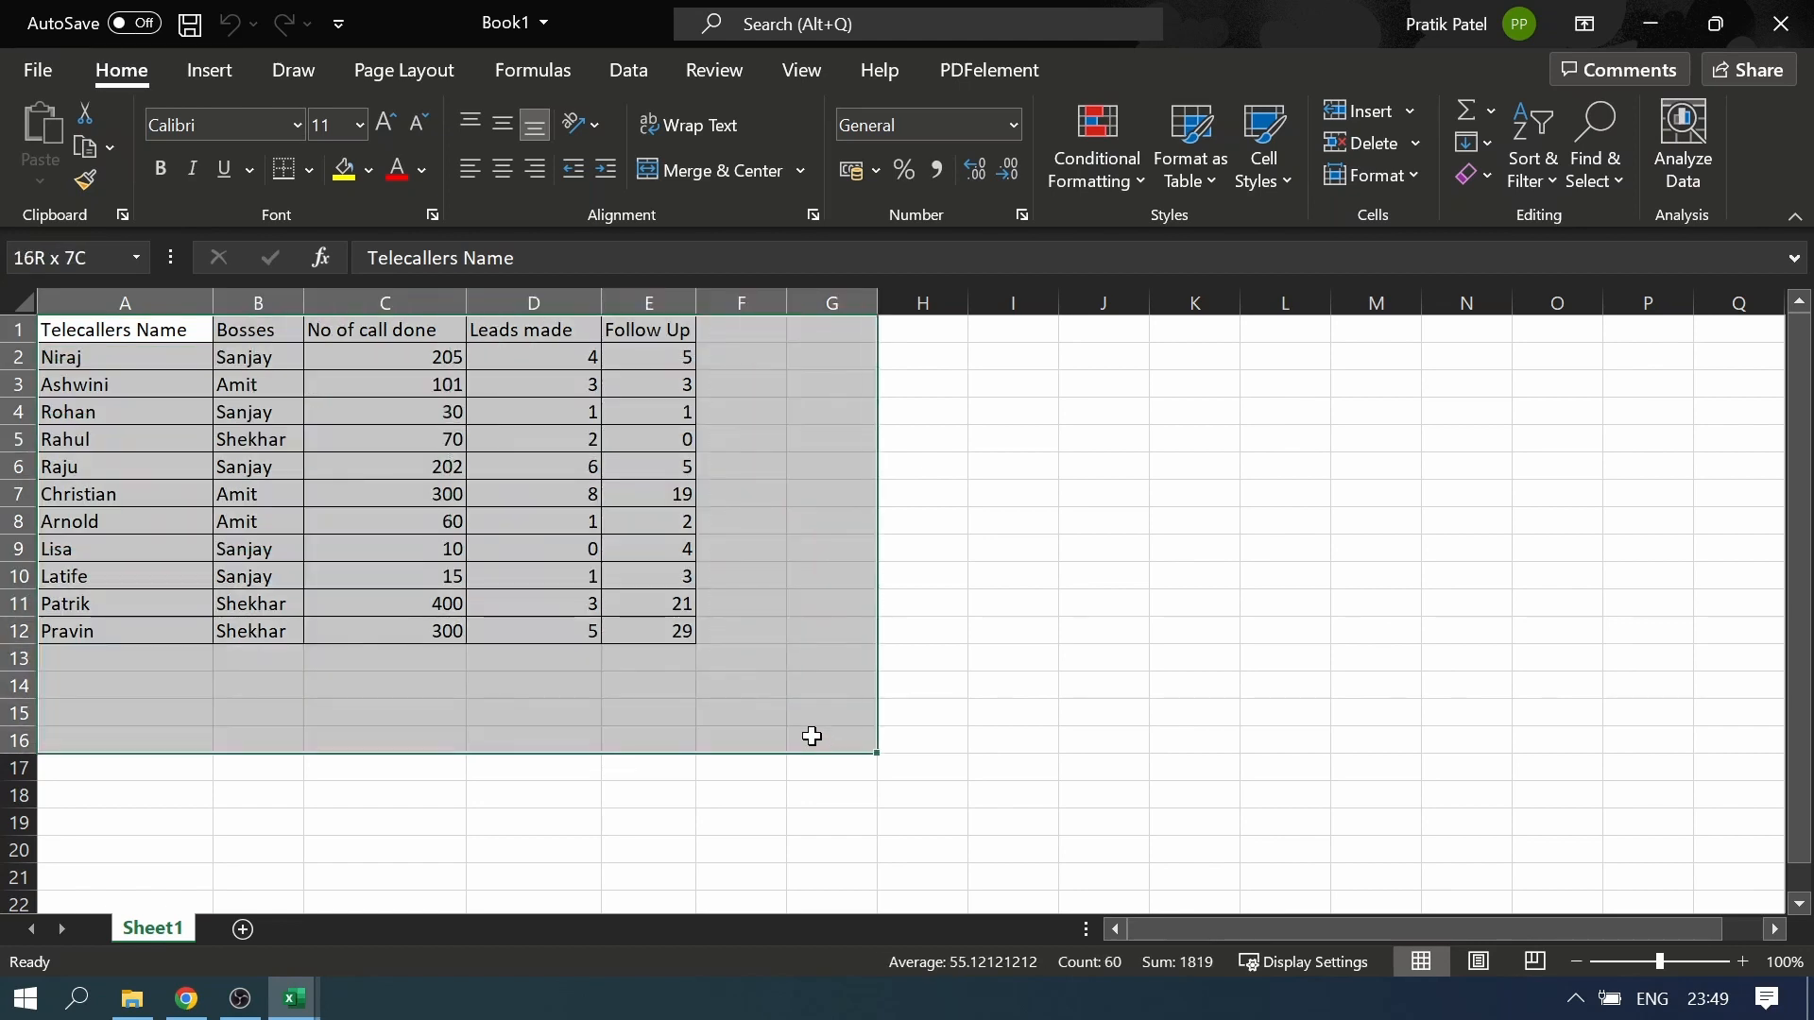
Examine the telecaller data's columns from Telecallers Name to Follow Up, along with the entries in the first telecaller's row
{"action": "left_click", "coordinate": [190, 301]}
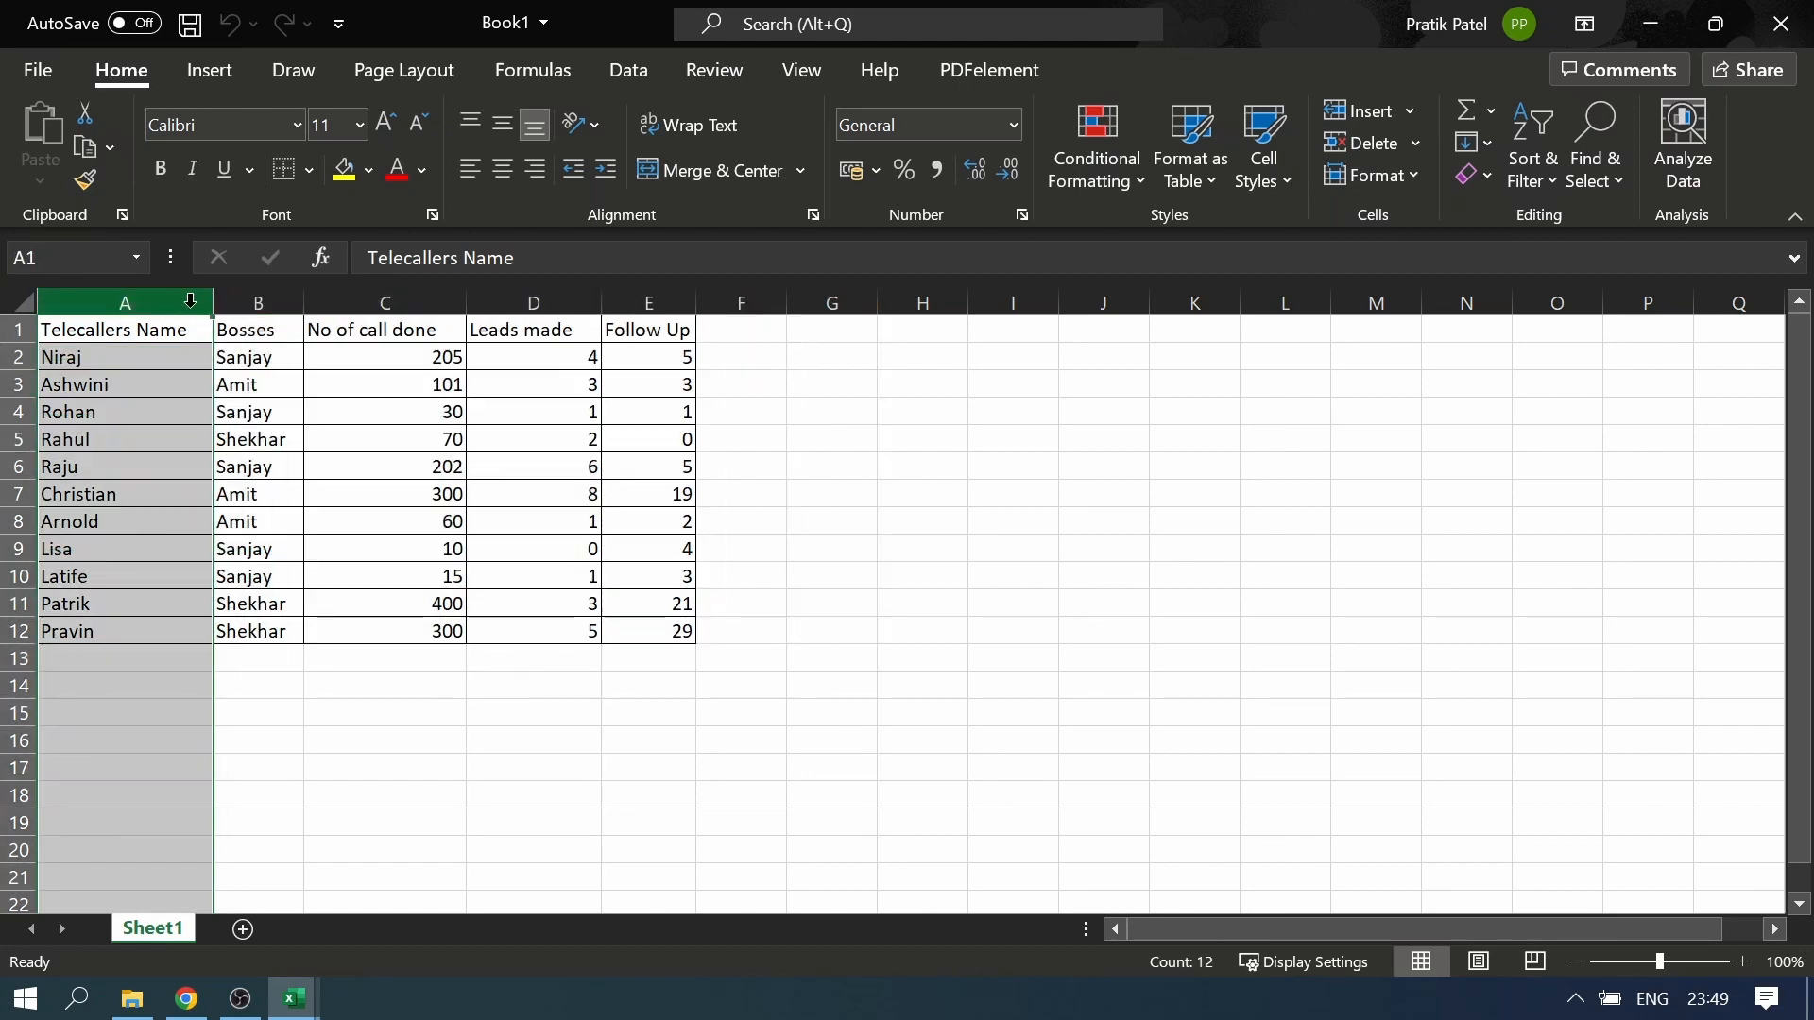
{"action": "left_click", "coordinate": [251, 300]}
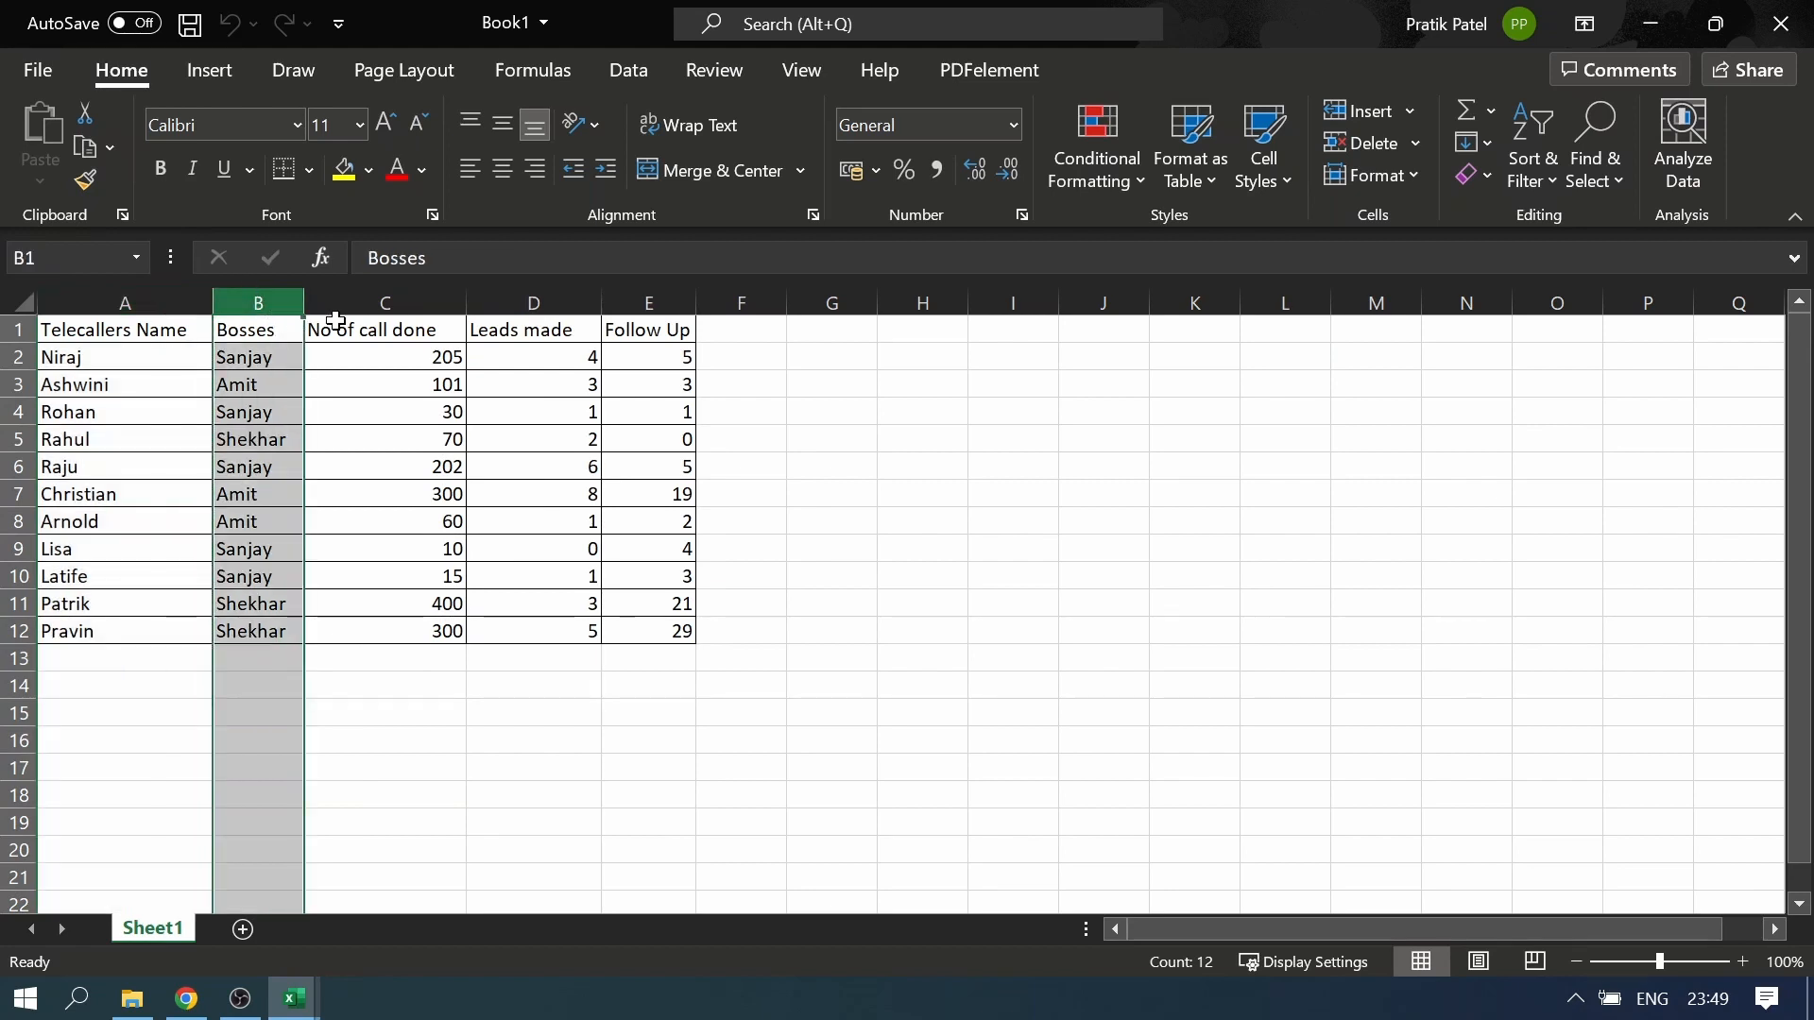
{"action": "left_click", "coordinate": [398, 294]}
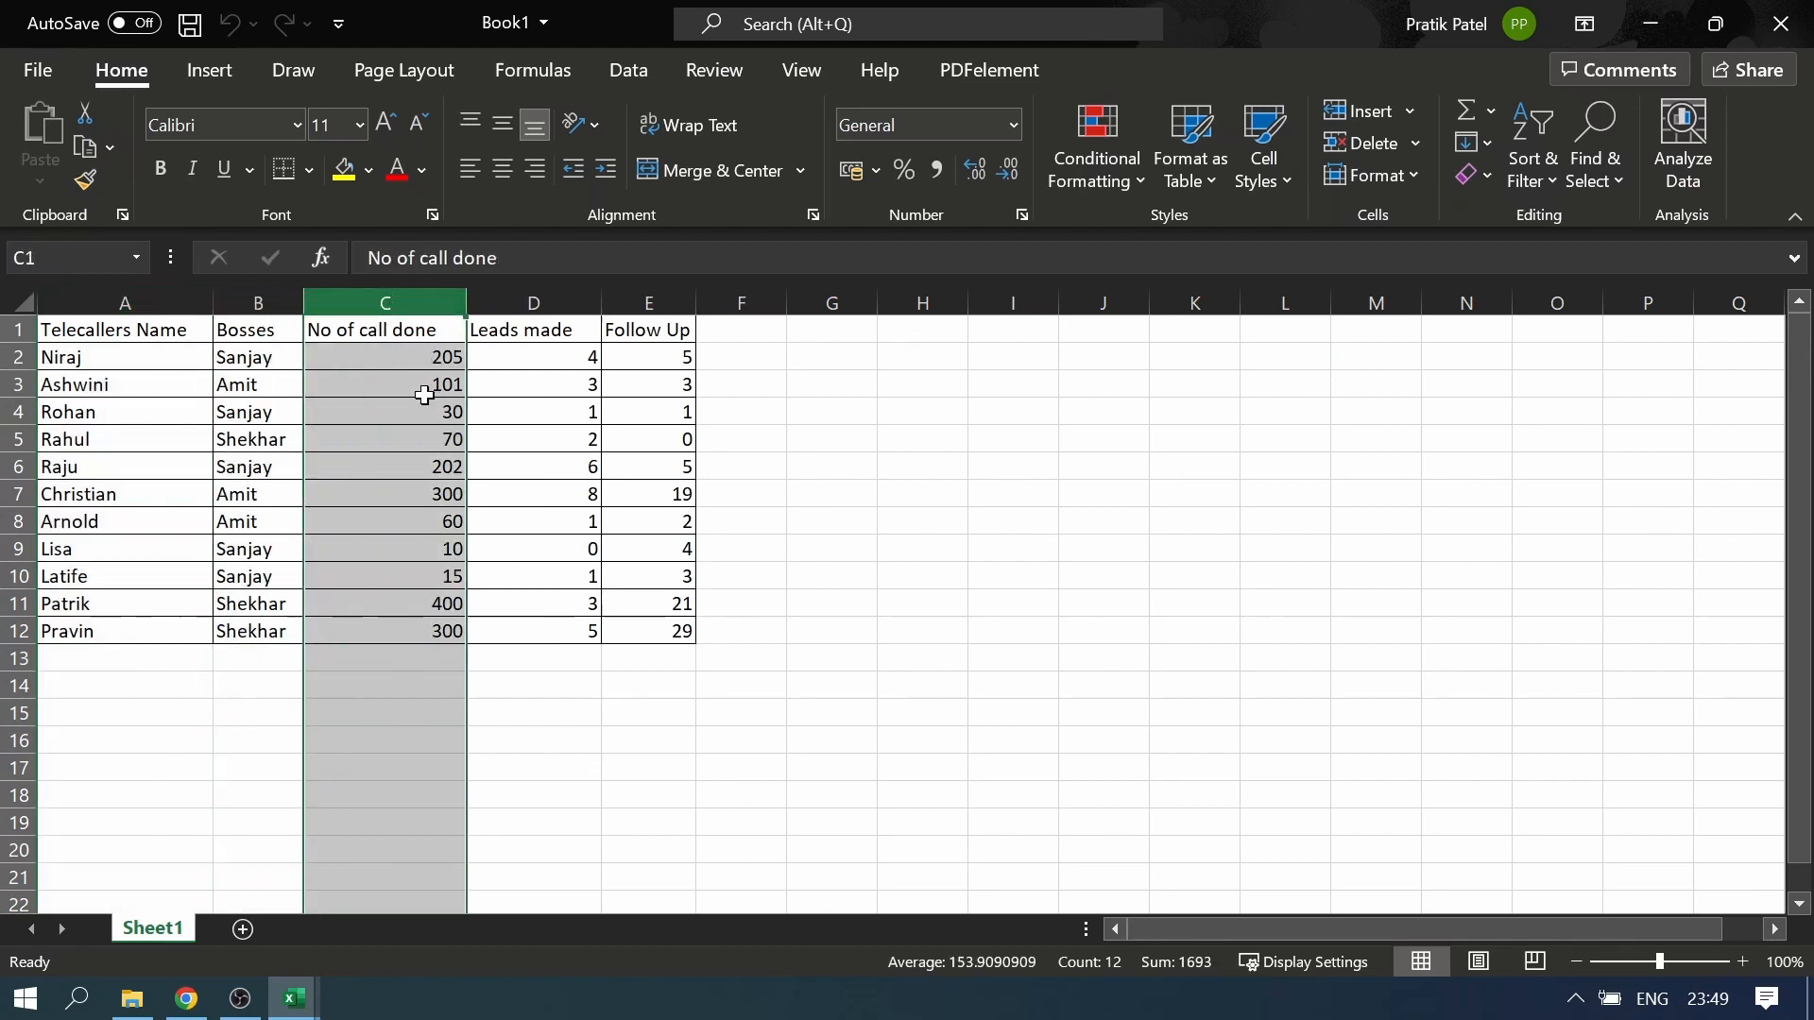
{"action": "left_click", "coordinate": [543, 304]}
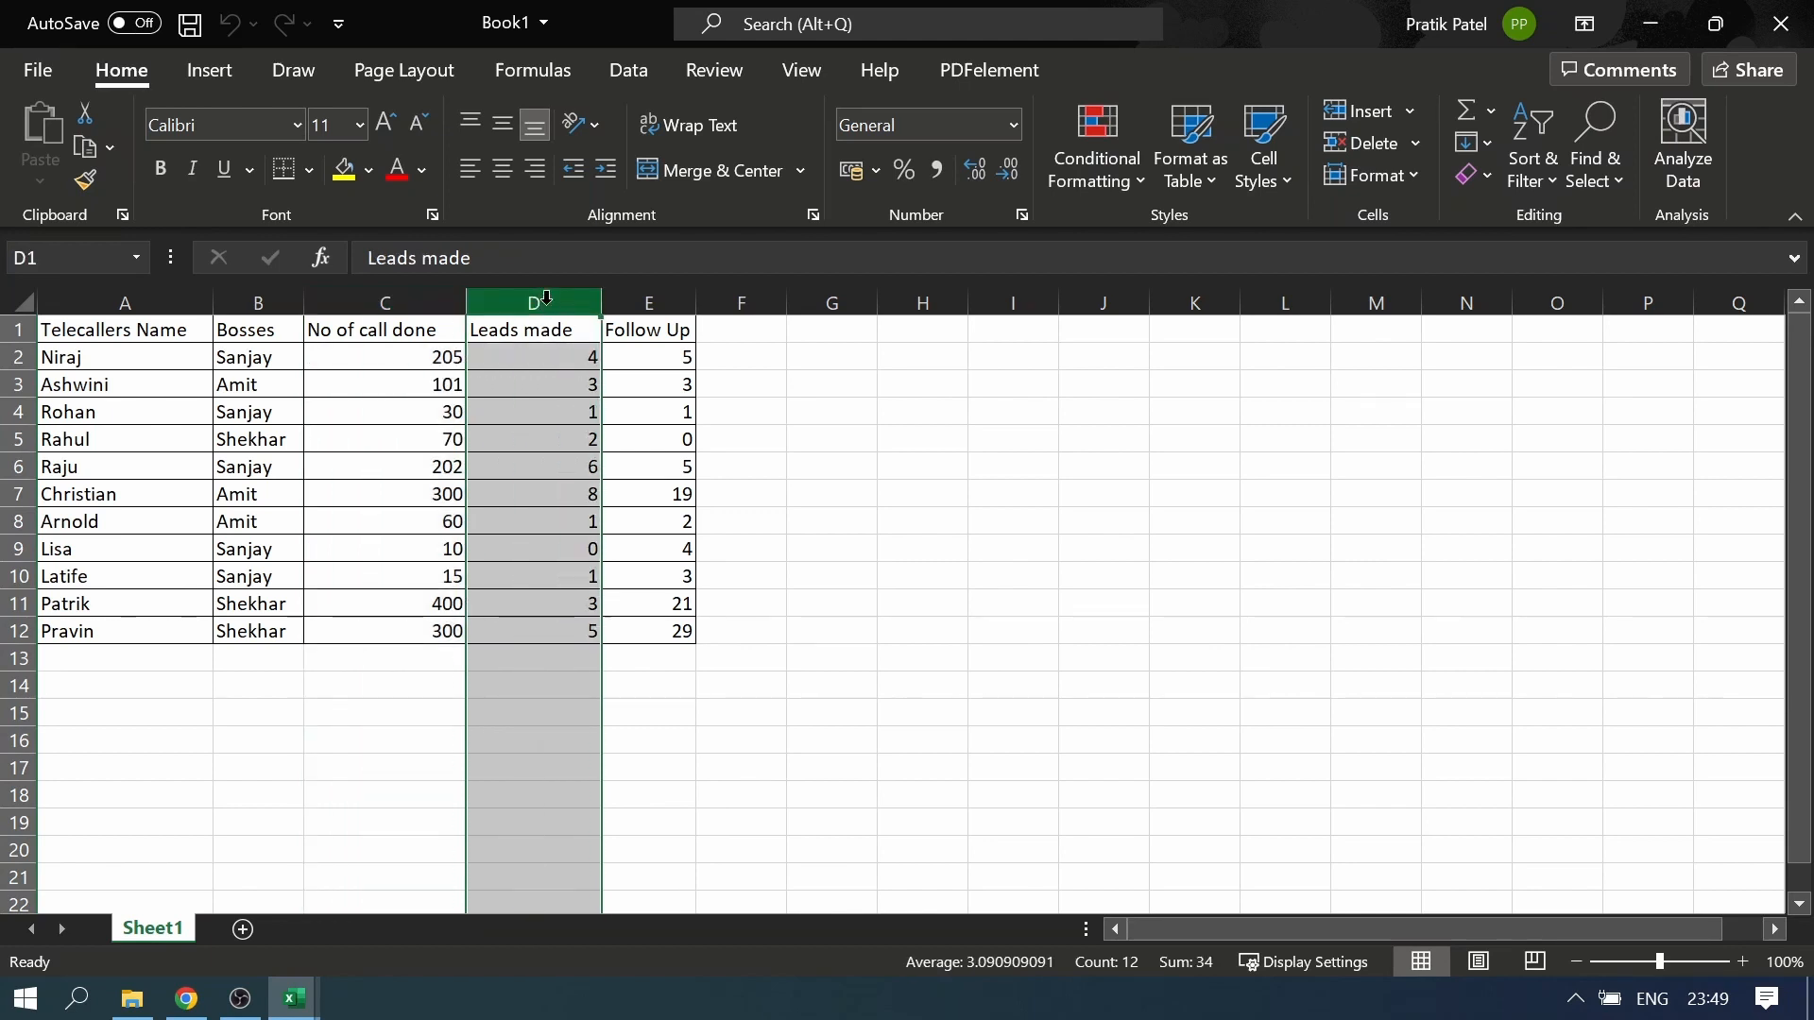
{"action": "left_click", "coordinate": [646, 302]}
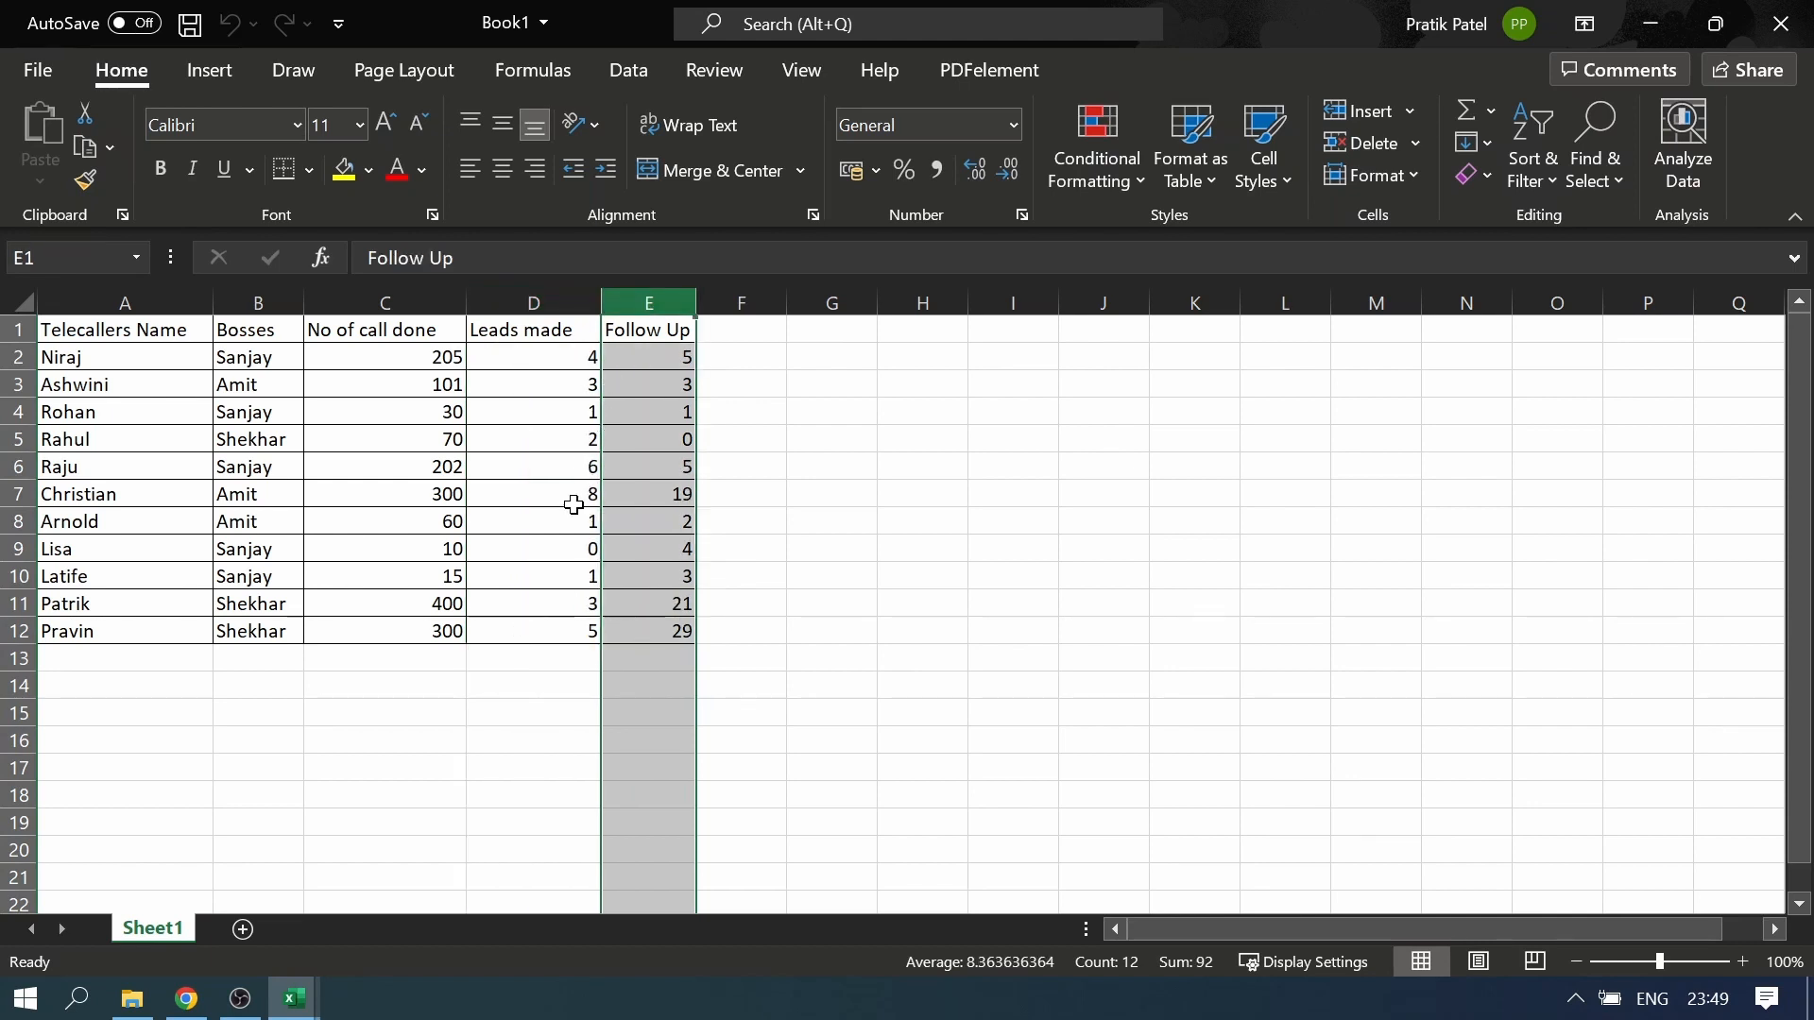
{"action": "left_click_drag", "start_coordinate": [536, 463], "coordinate": [535, 440]}
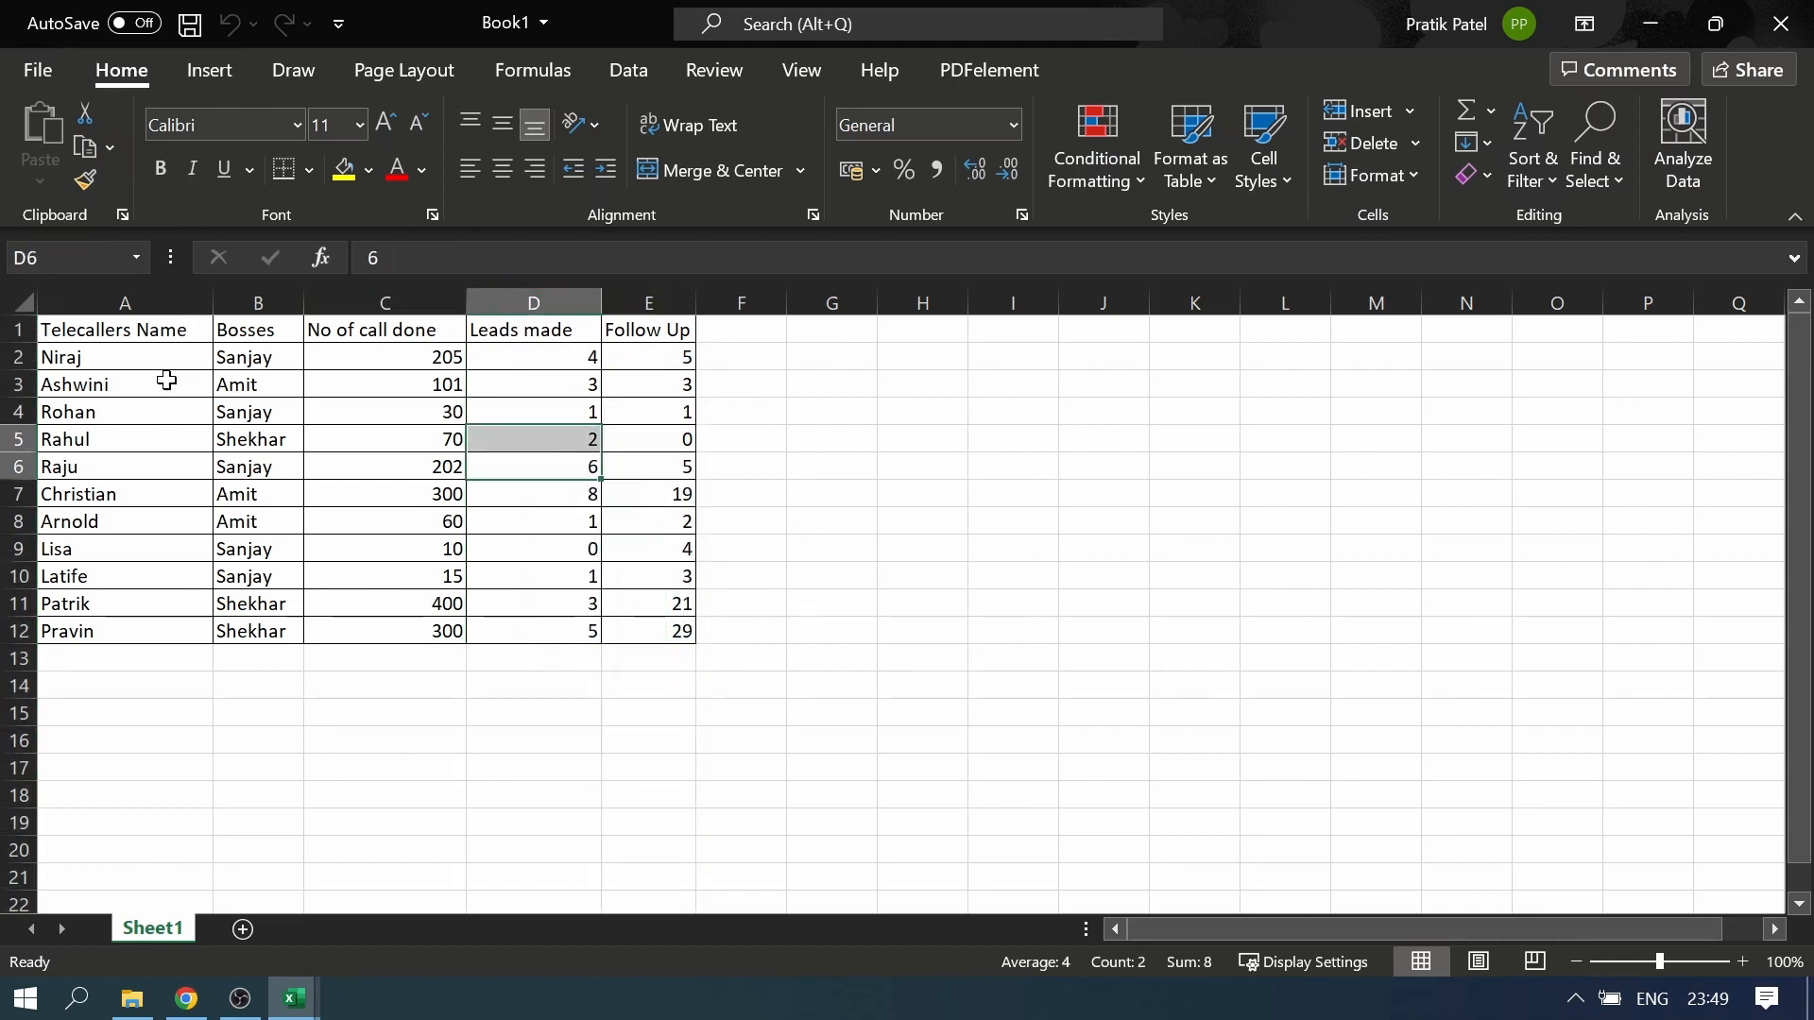
{"action": "left_click", "coordinate": [139, 296]}
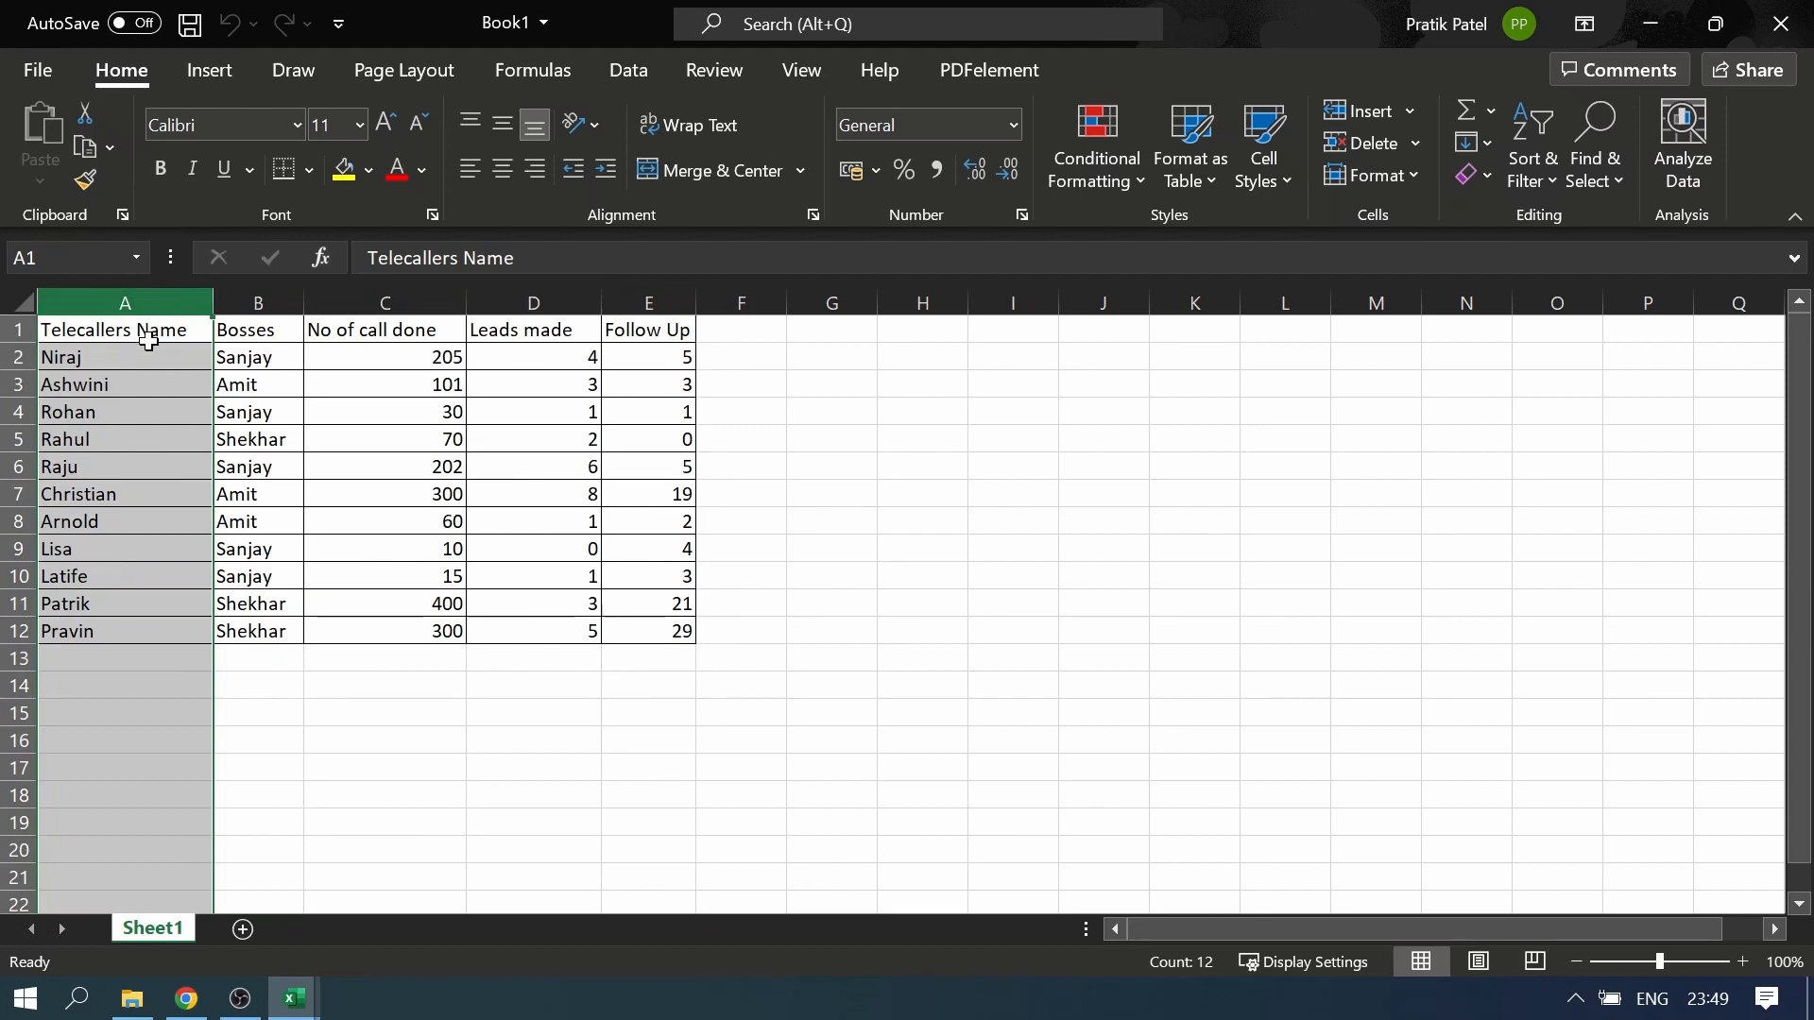
{"action": "left_click", "coordinate": [85, 364]}
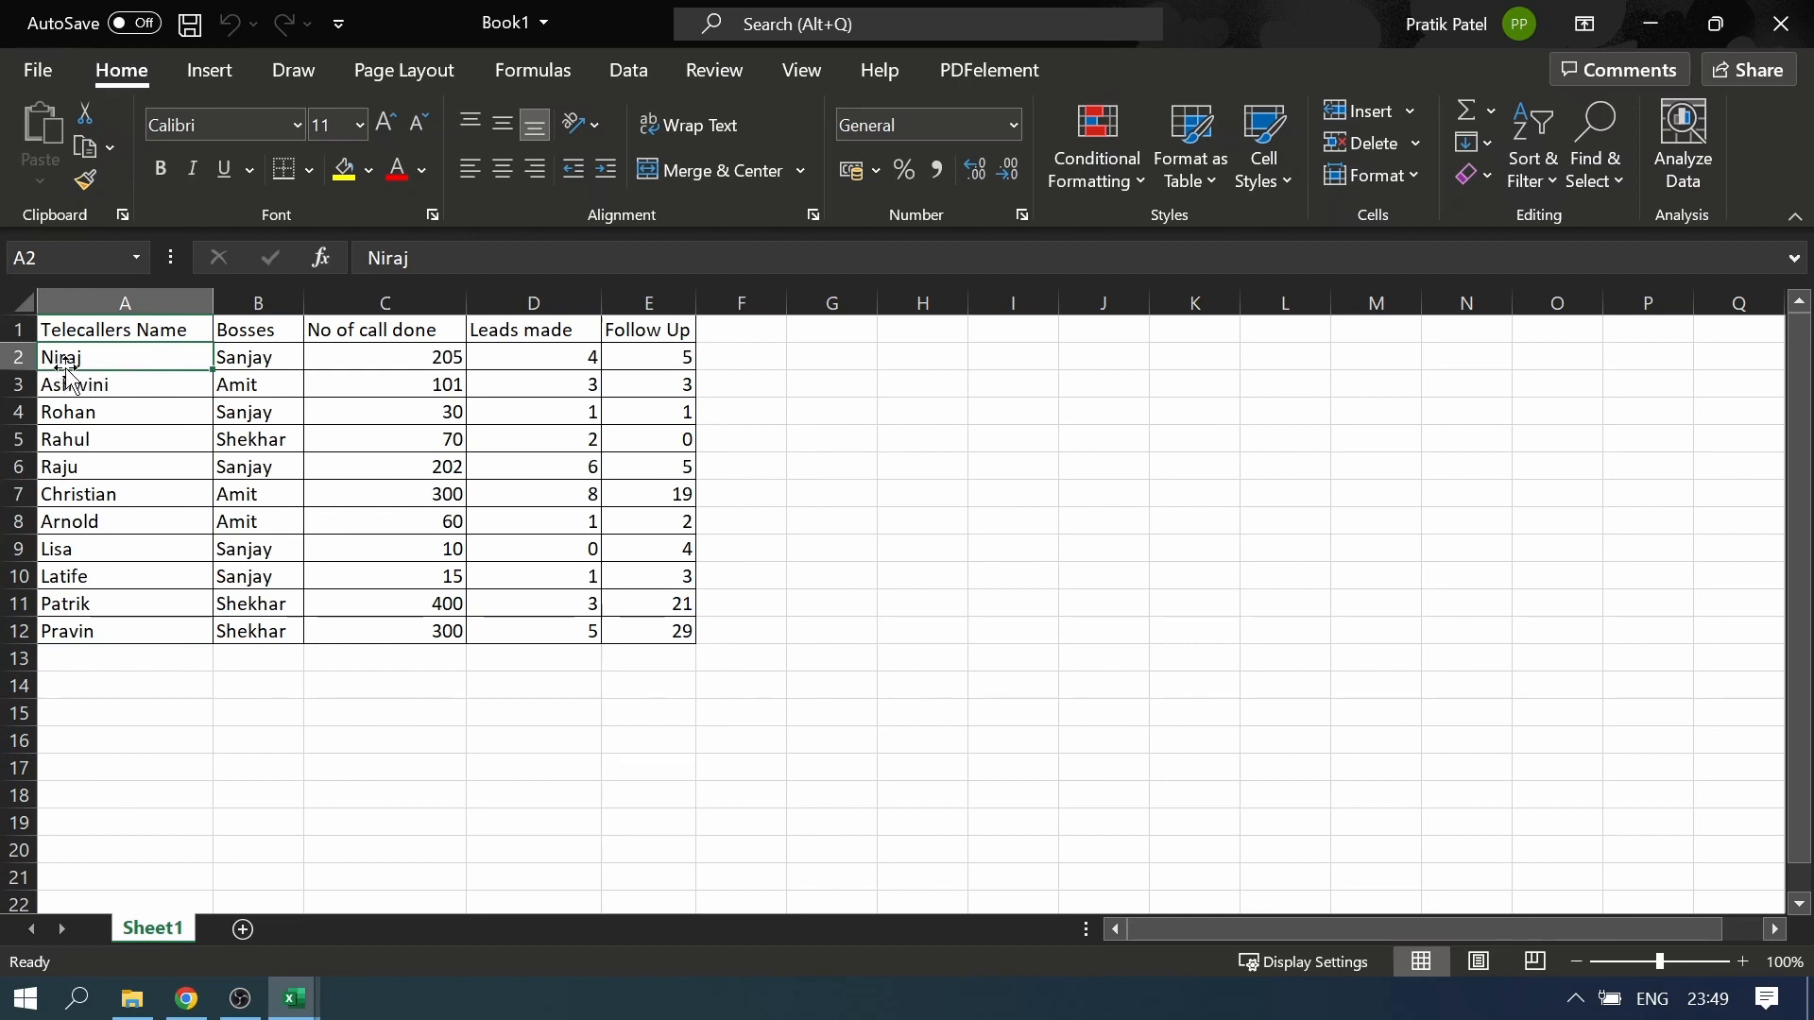
{"action": "left_click", "coordinate": [404, 364]}
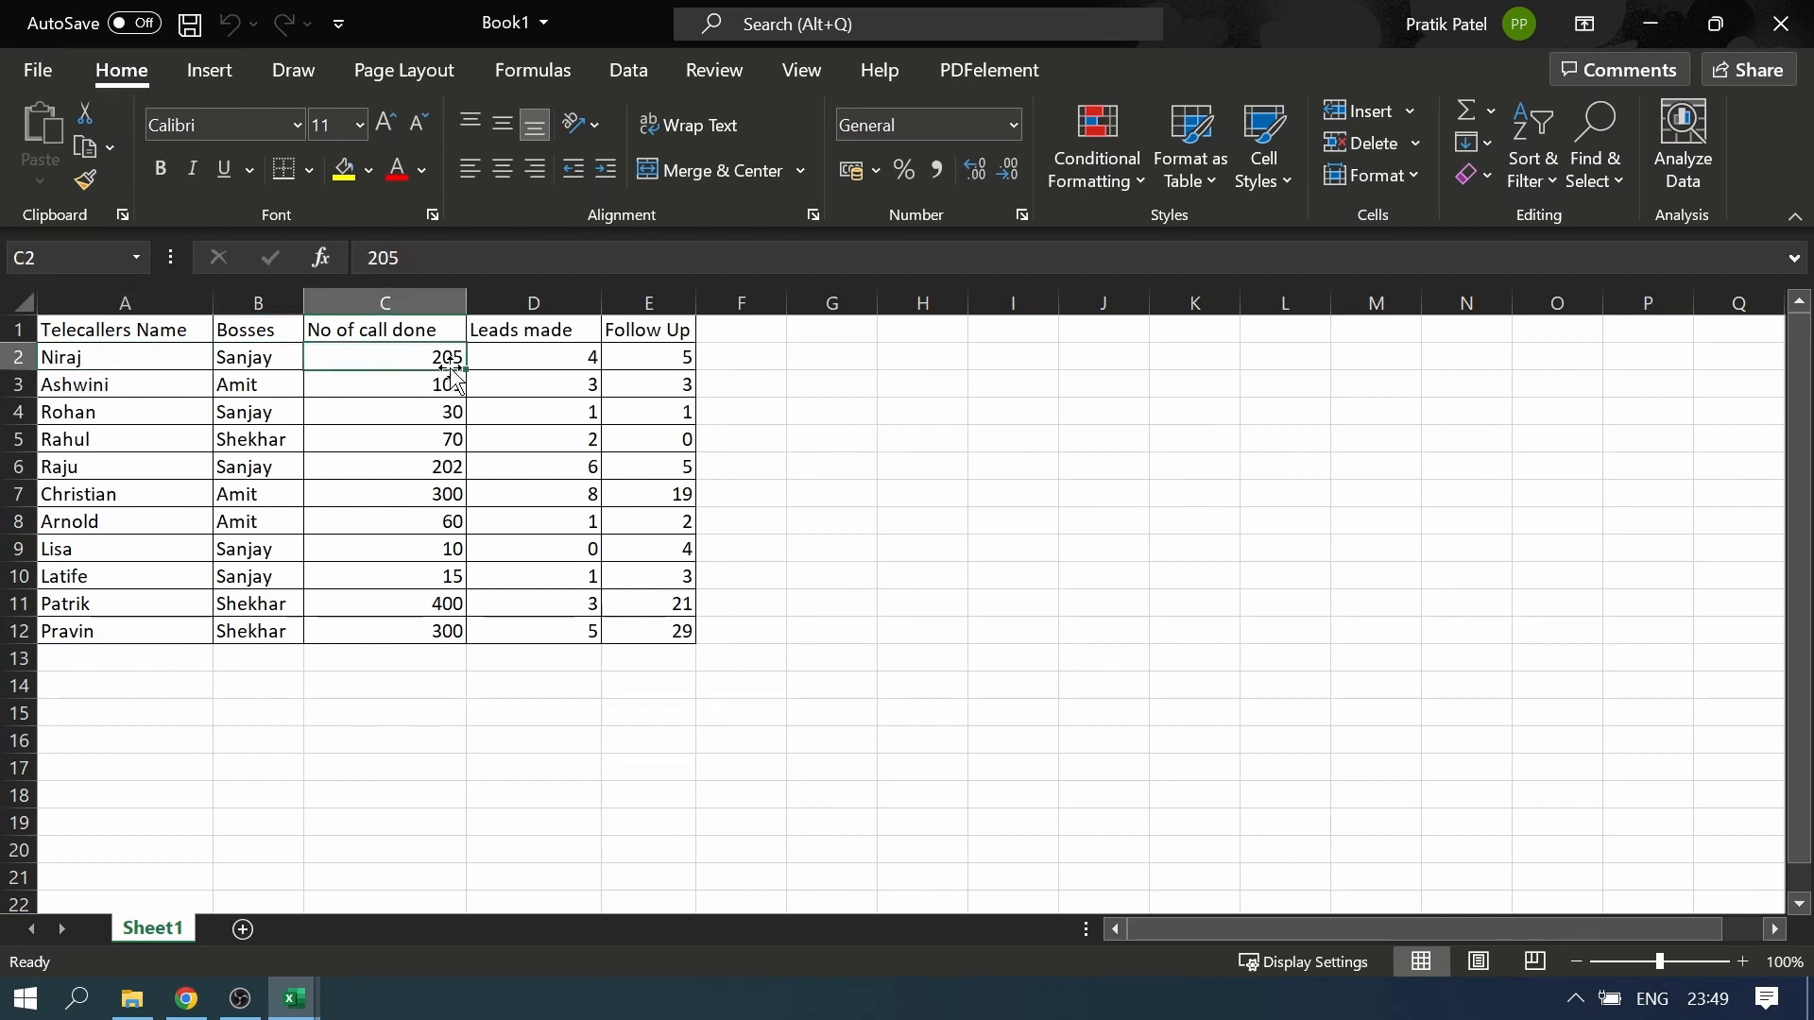
{"action": "left_click", "coordinate": [574, 360]}
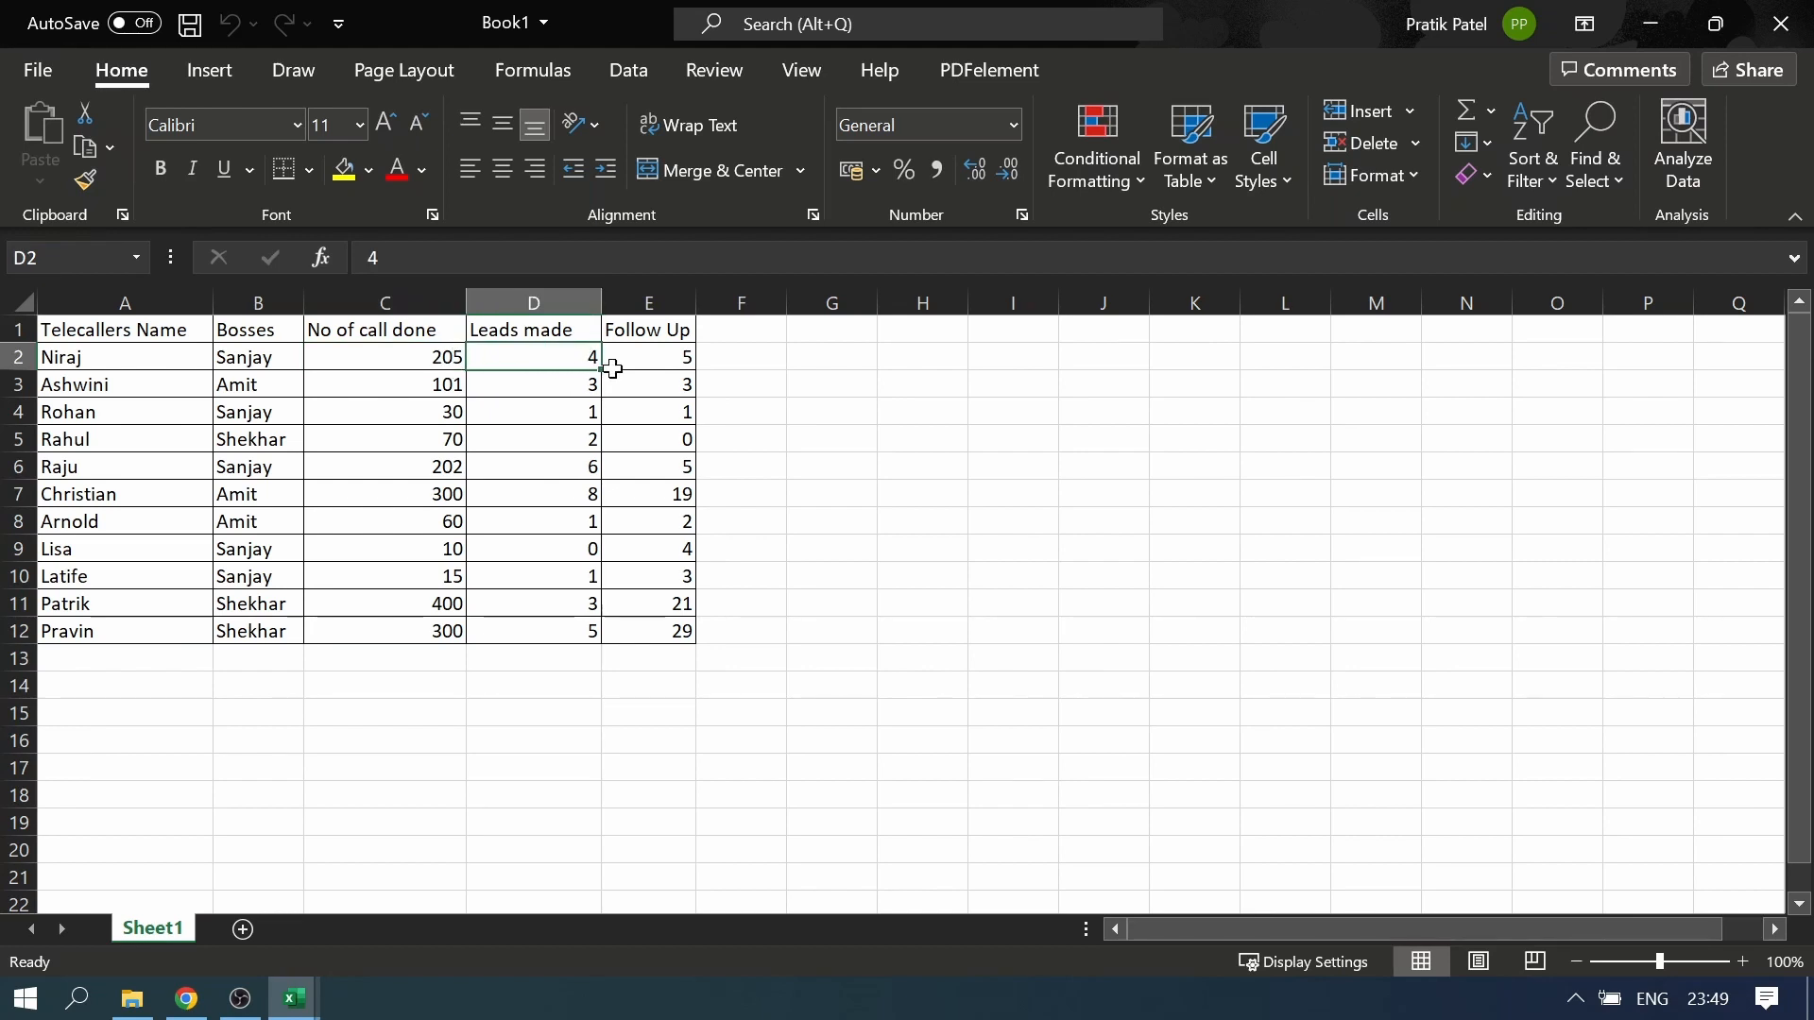
{"action": "left_click", "coordinate": [663, 362]}
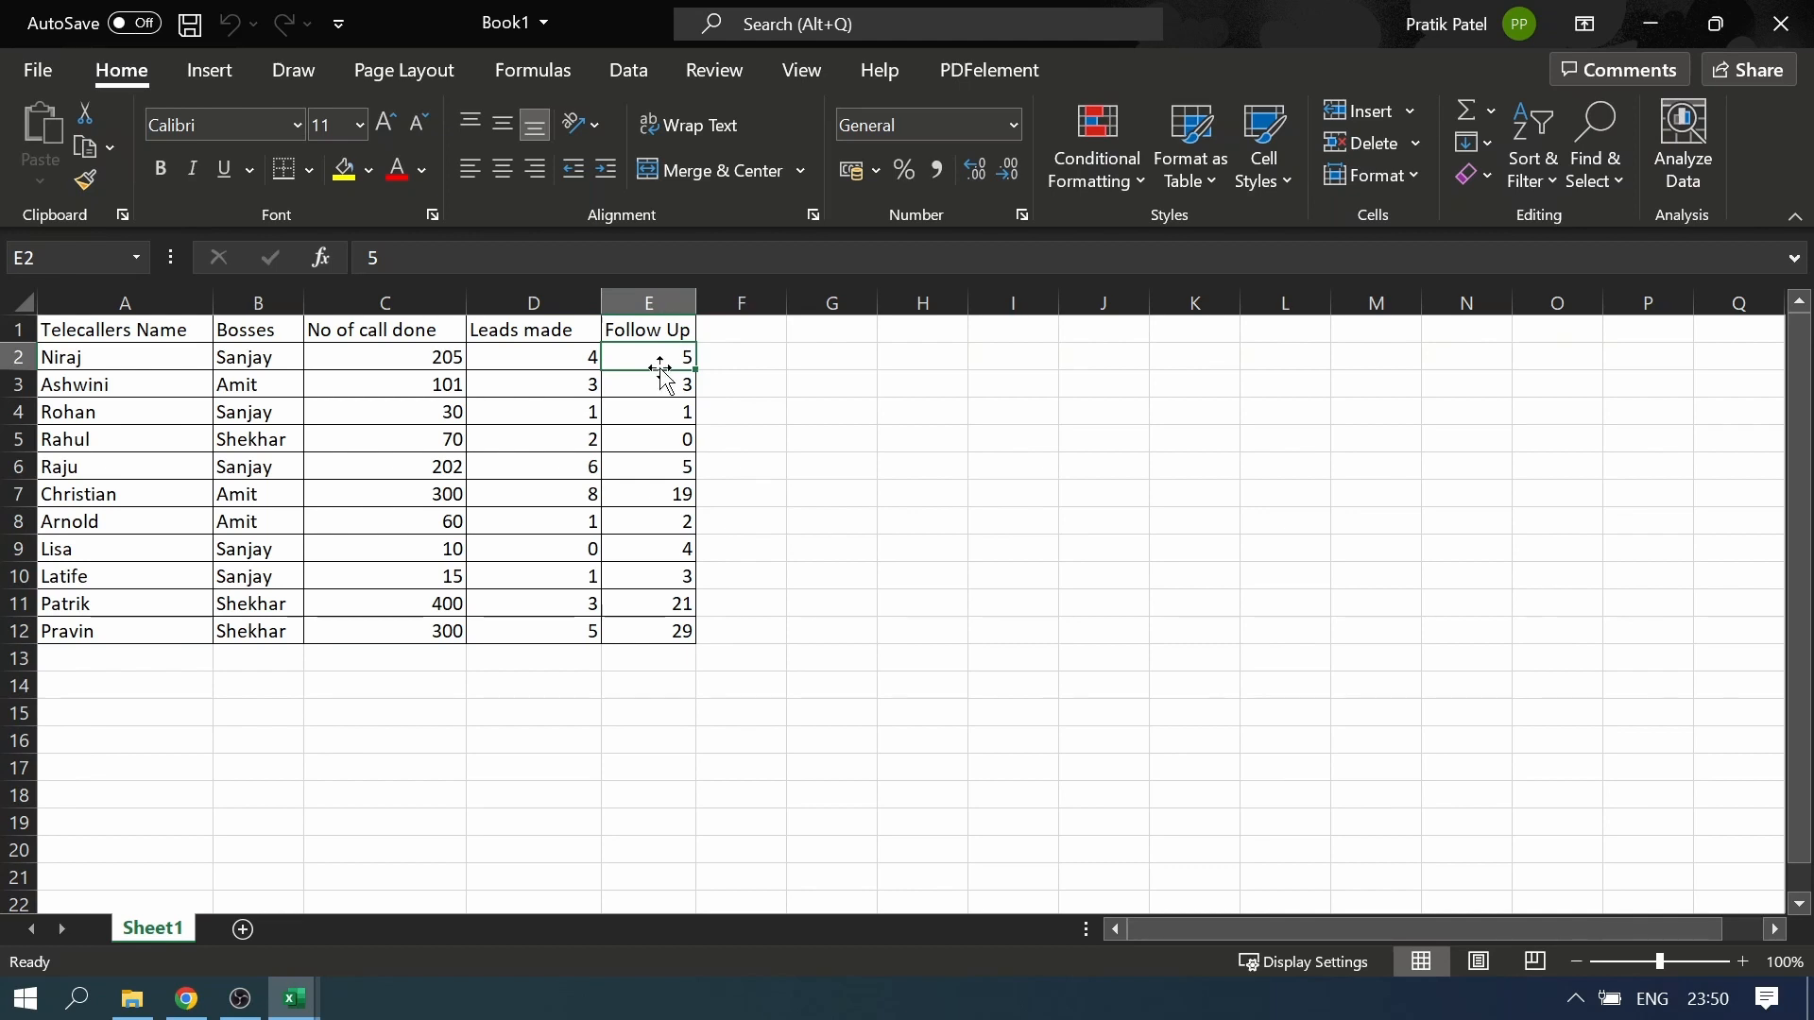
{"action": "left_click", "coordinate": [650, 311]}
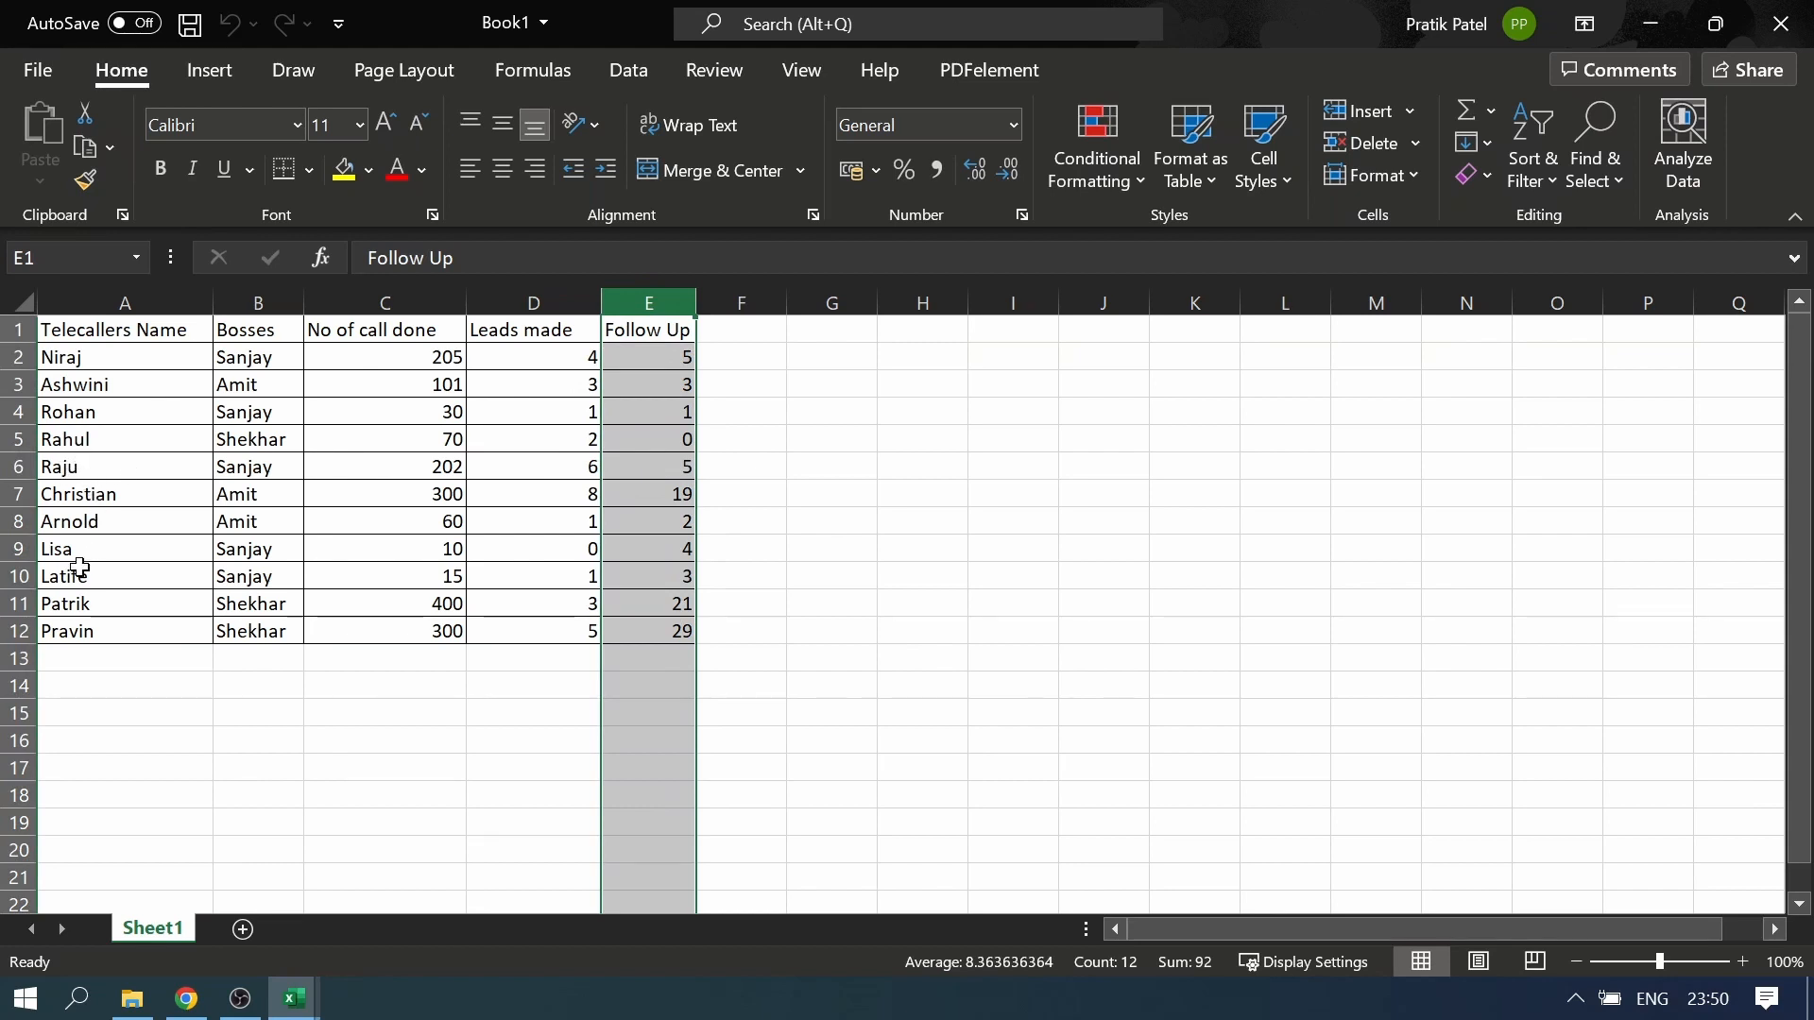
{"action": "left_click", "coordinate": [107, 633]}
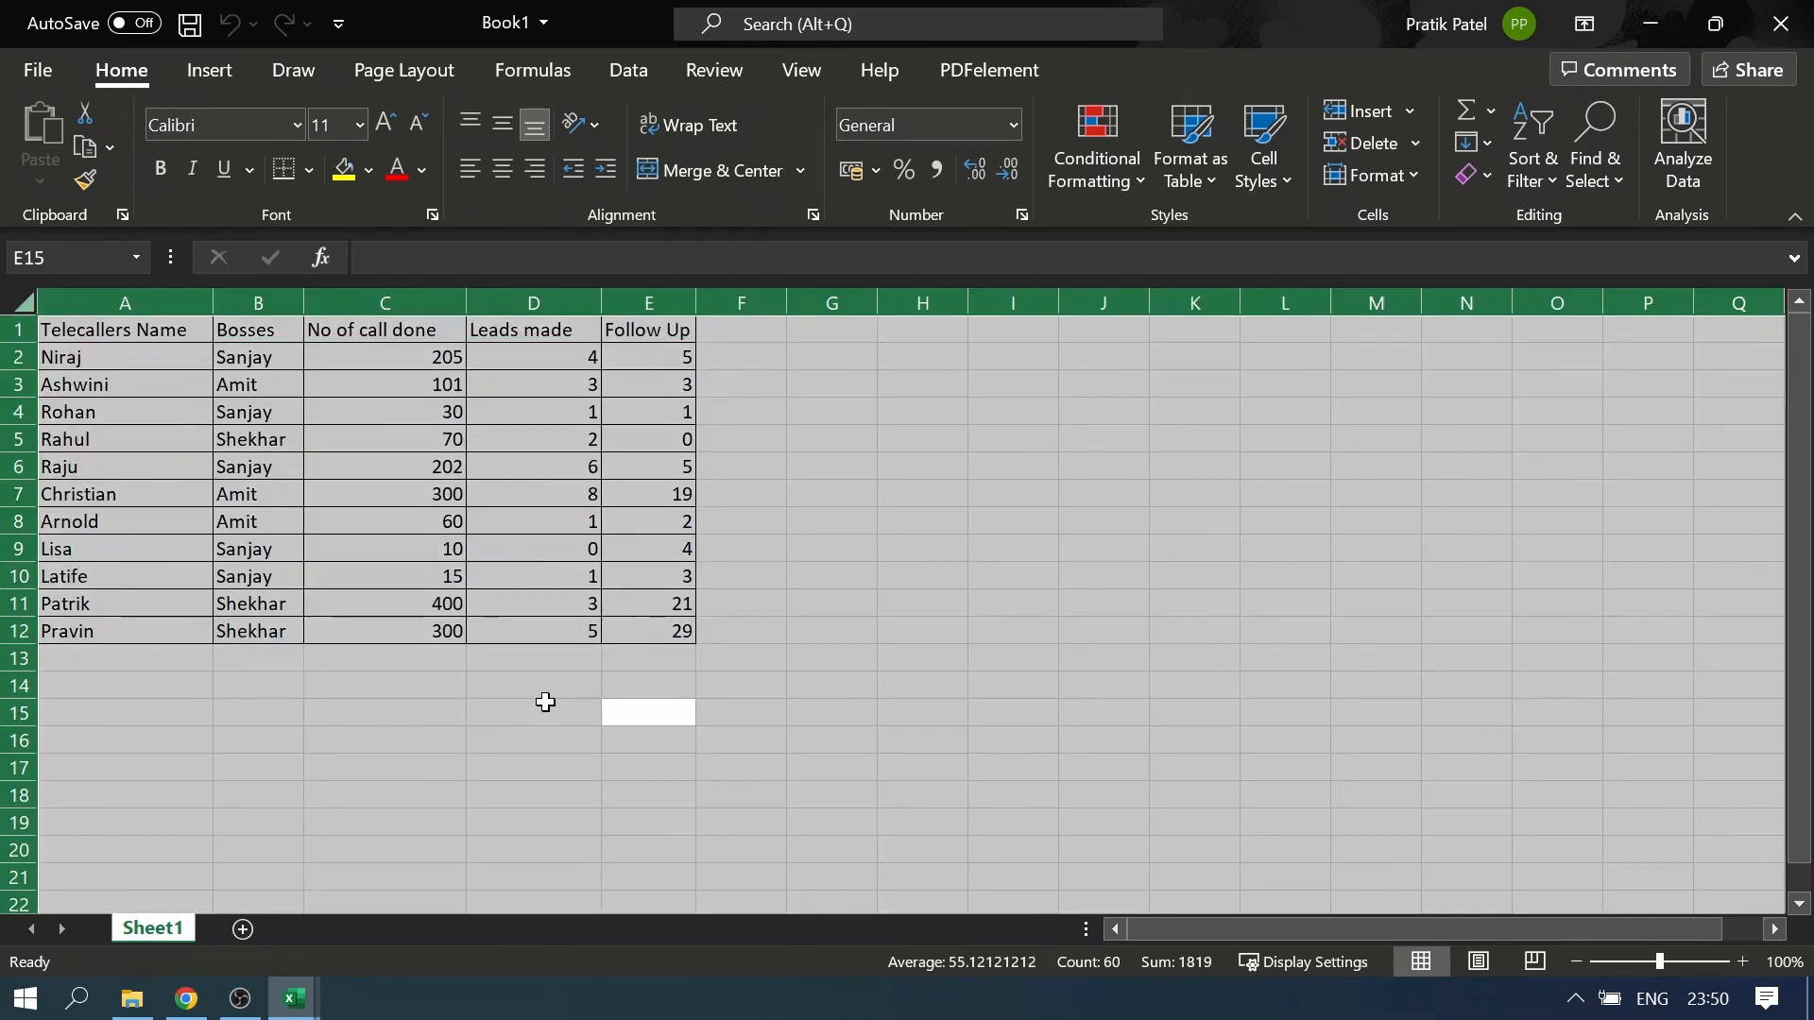
{"action": "left_click", "coordinate": [545, 702]}
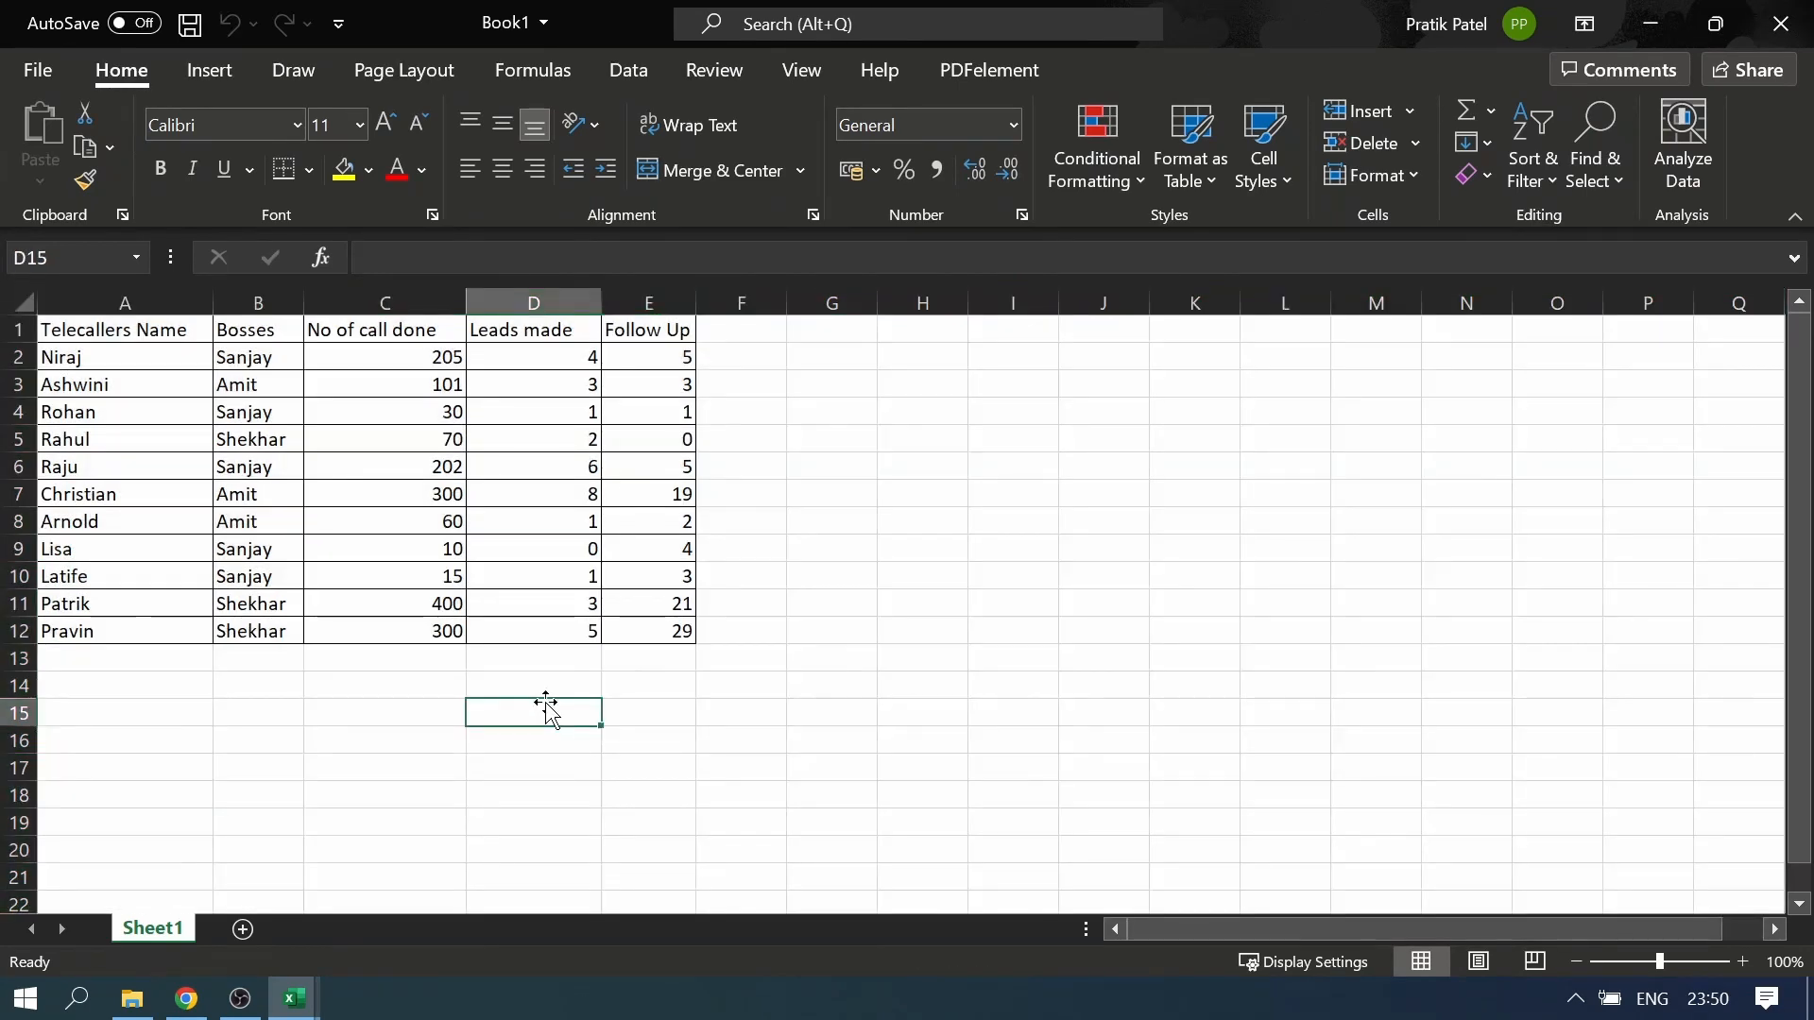
Convert the data range A1:E12 into a table with headers
{"action": "left_click", "coordinate": [350, 543]}
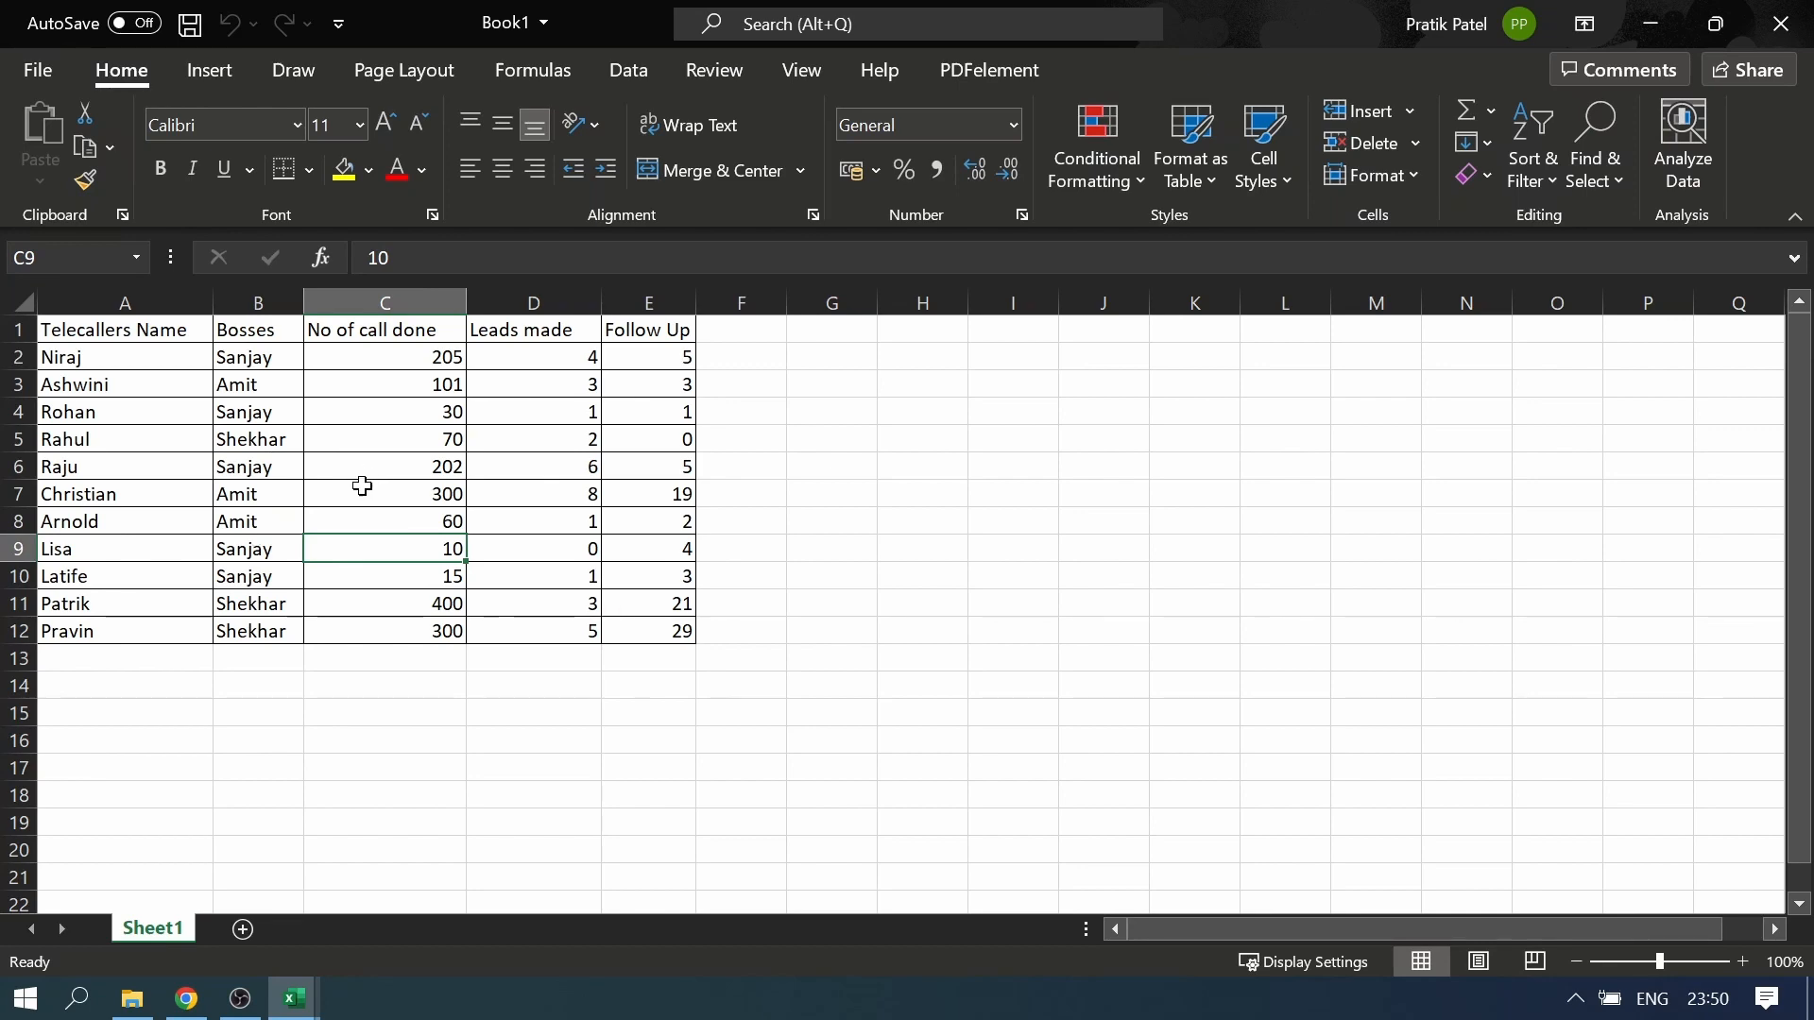
{"action": "left_click", "coordinate": [210, 79]}
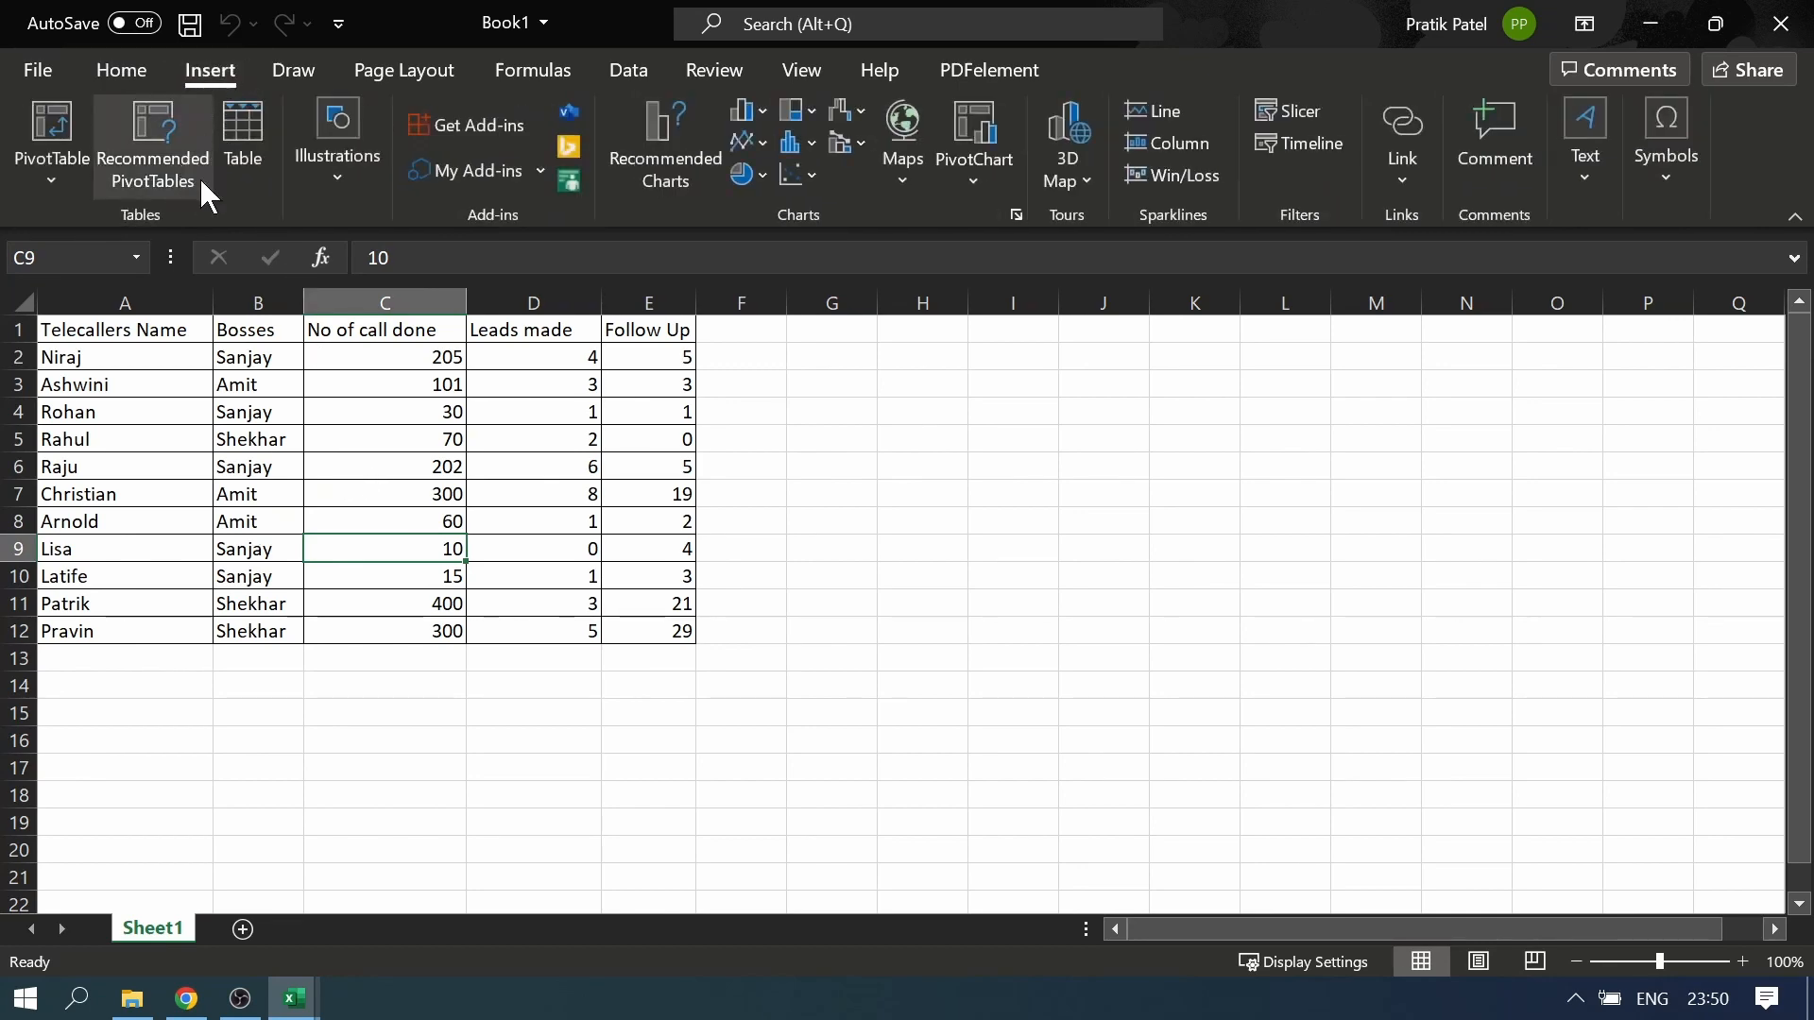
{"action": "left_click", "coordinate": [244, 151]}
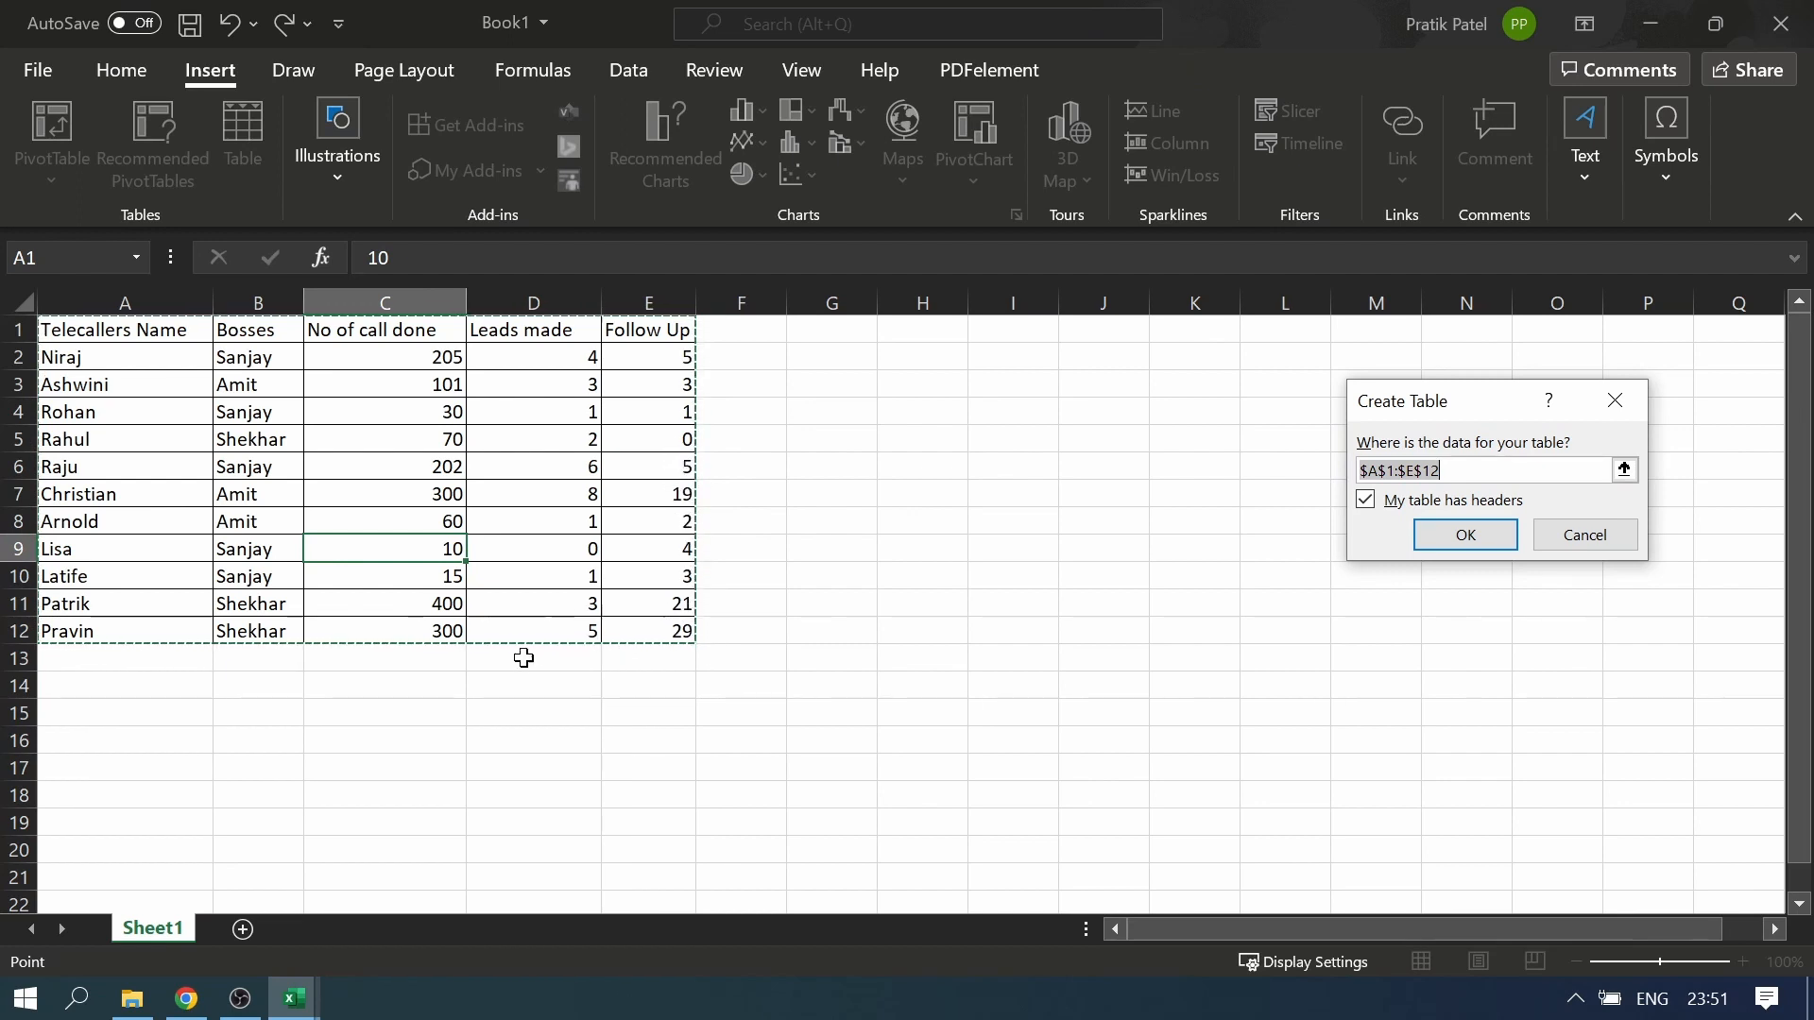
{"action": "left_click", "coordinate": [1465, 538]}
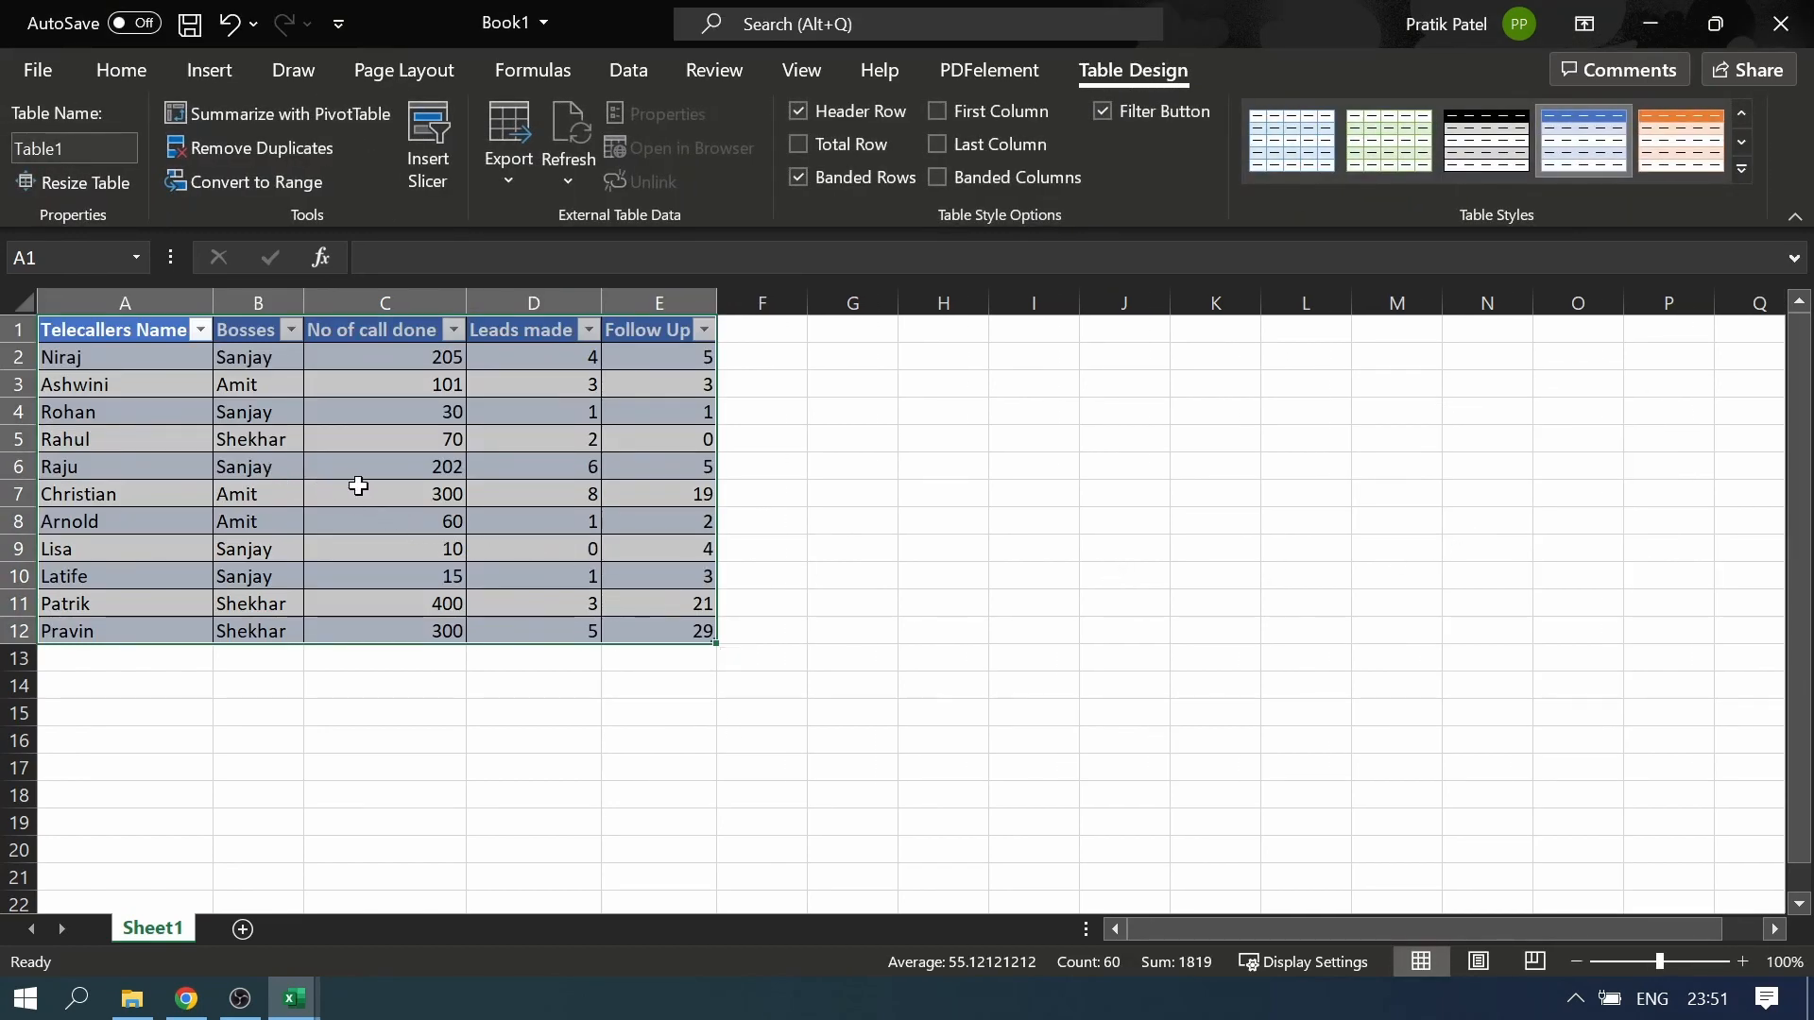
{"action": "left_click", "coordinate": [365, 466]}
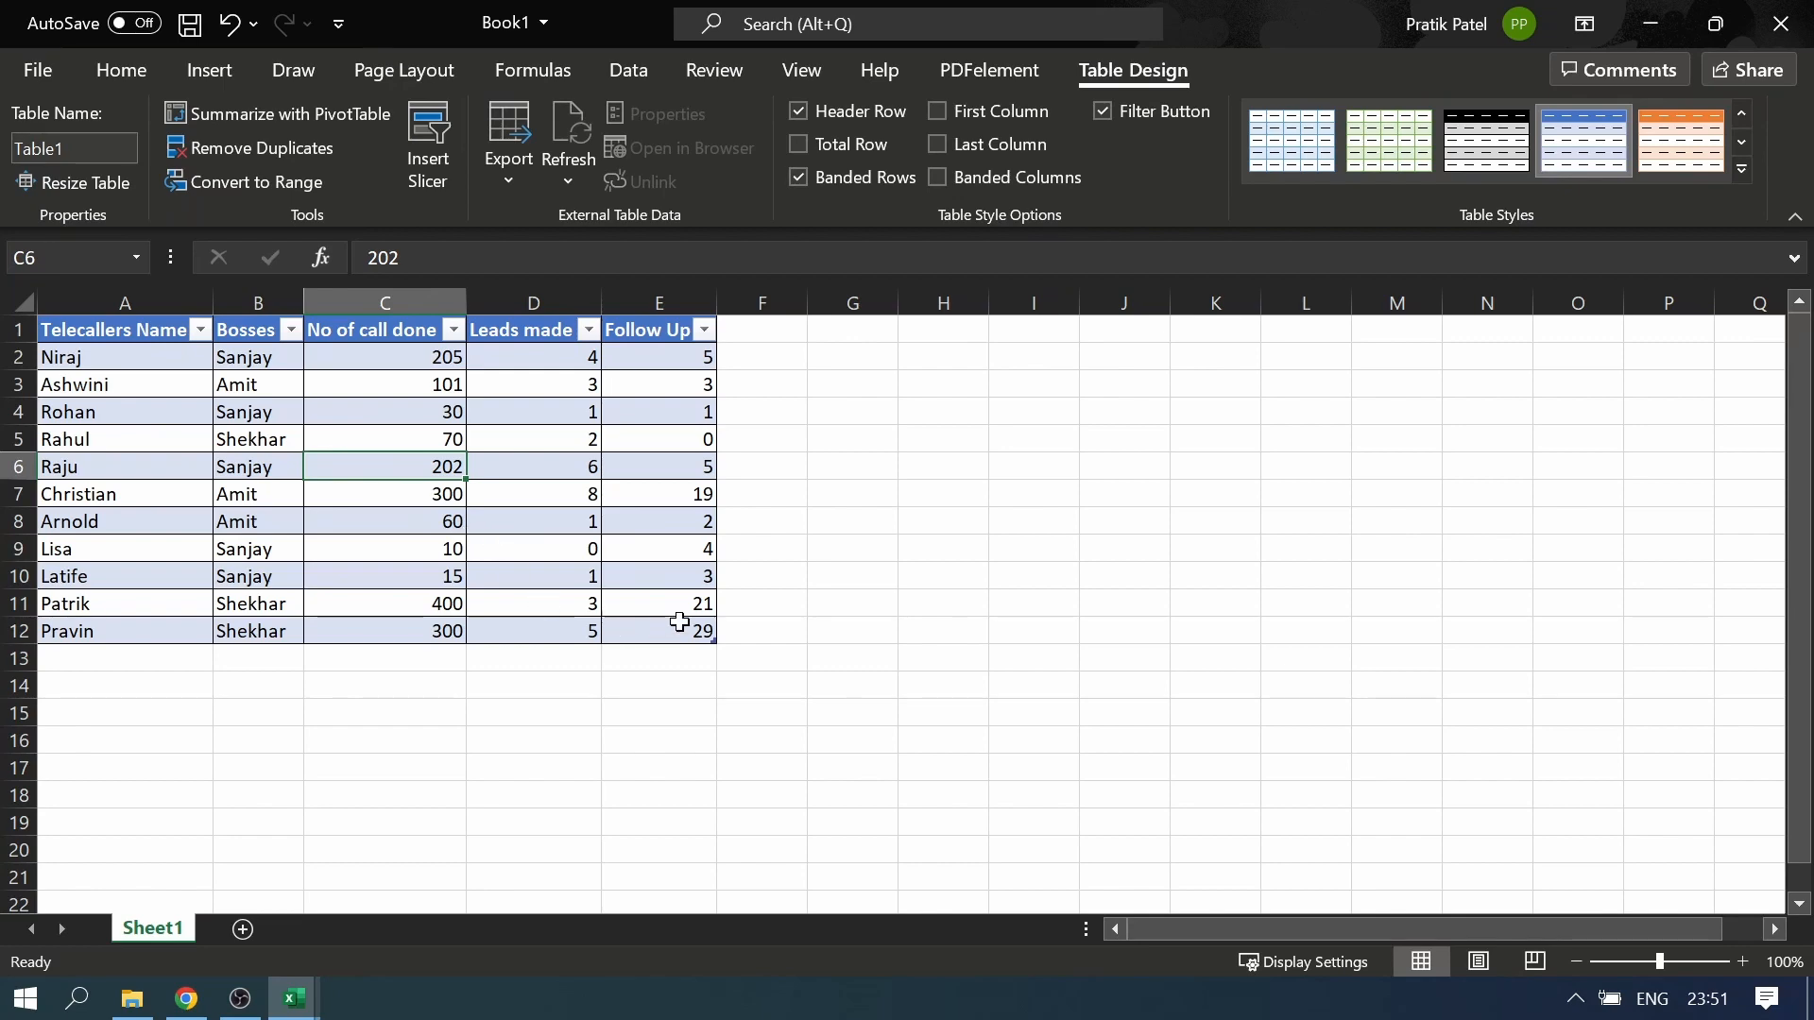
Apply the Orange, Table Style Medium 3 format to the telecaller table
{"action": "left_click", "coordinate": [111, 72]}
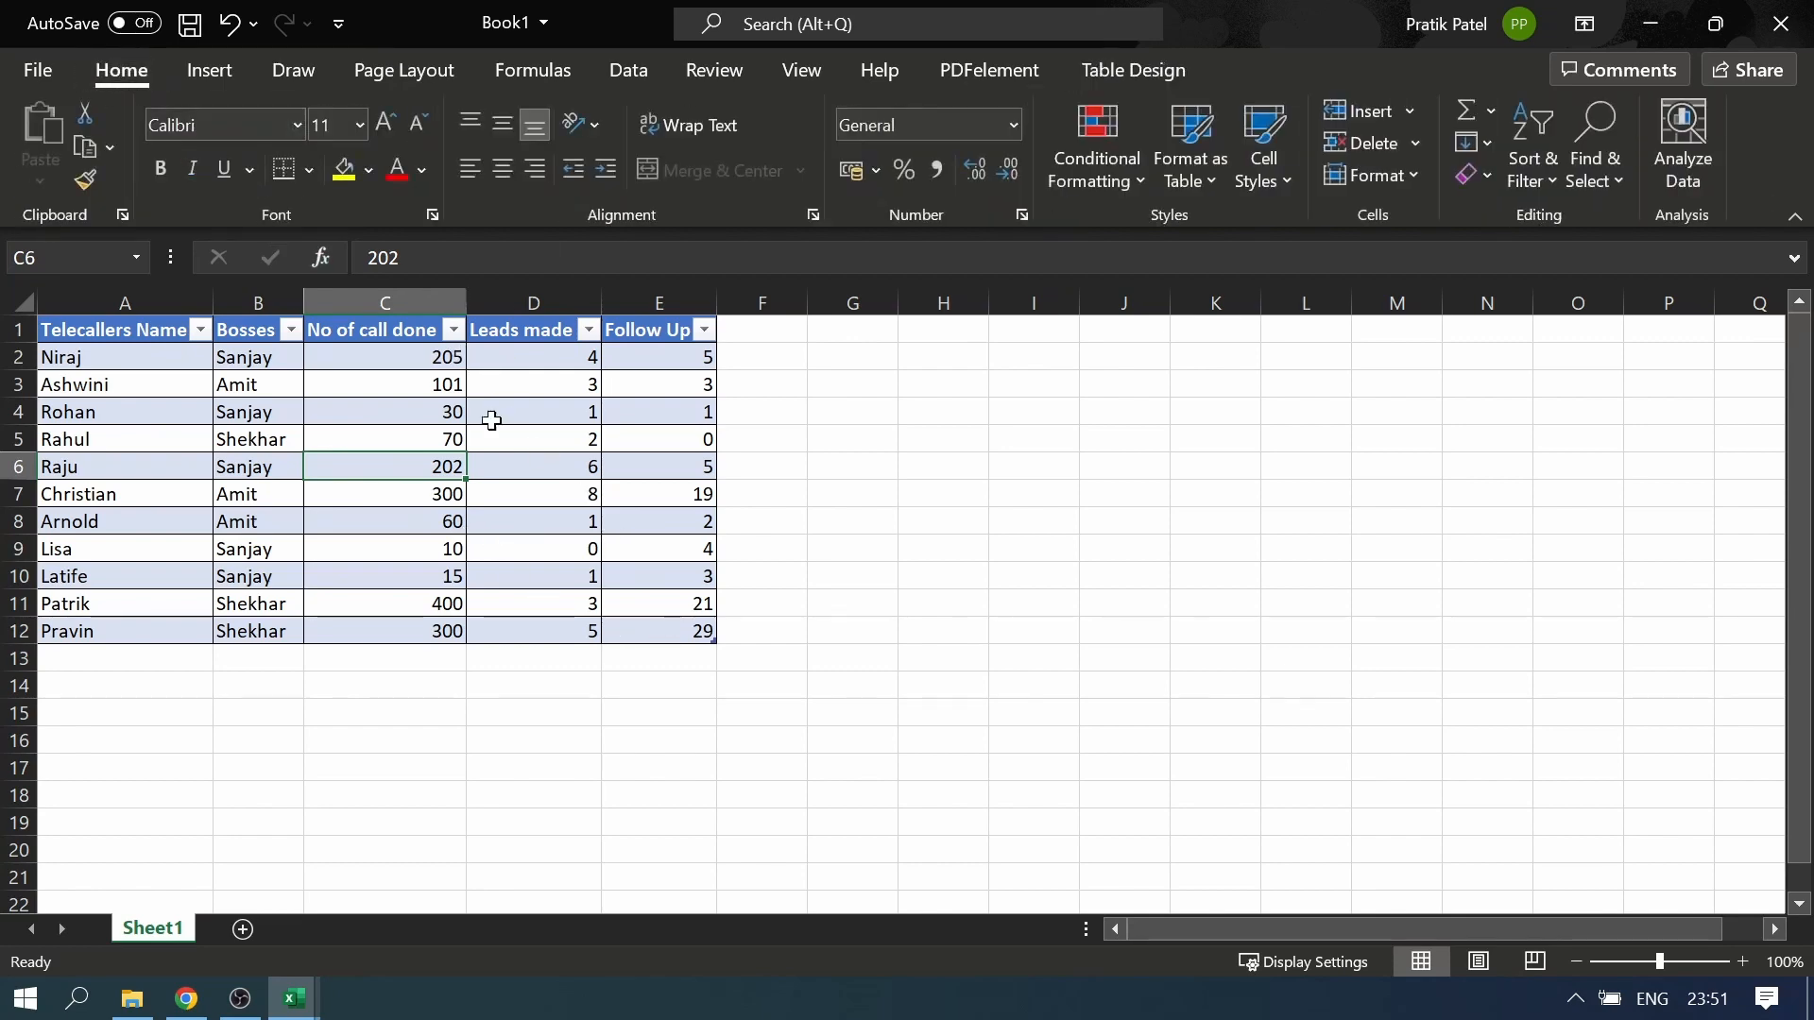
{"action": "left_click", "coordinate": [243, 327]}
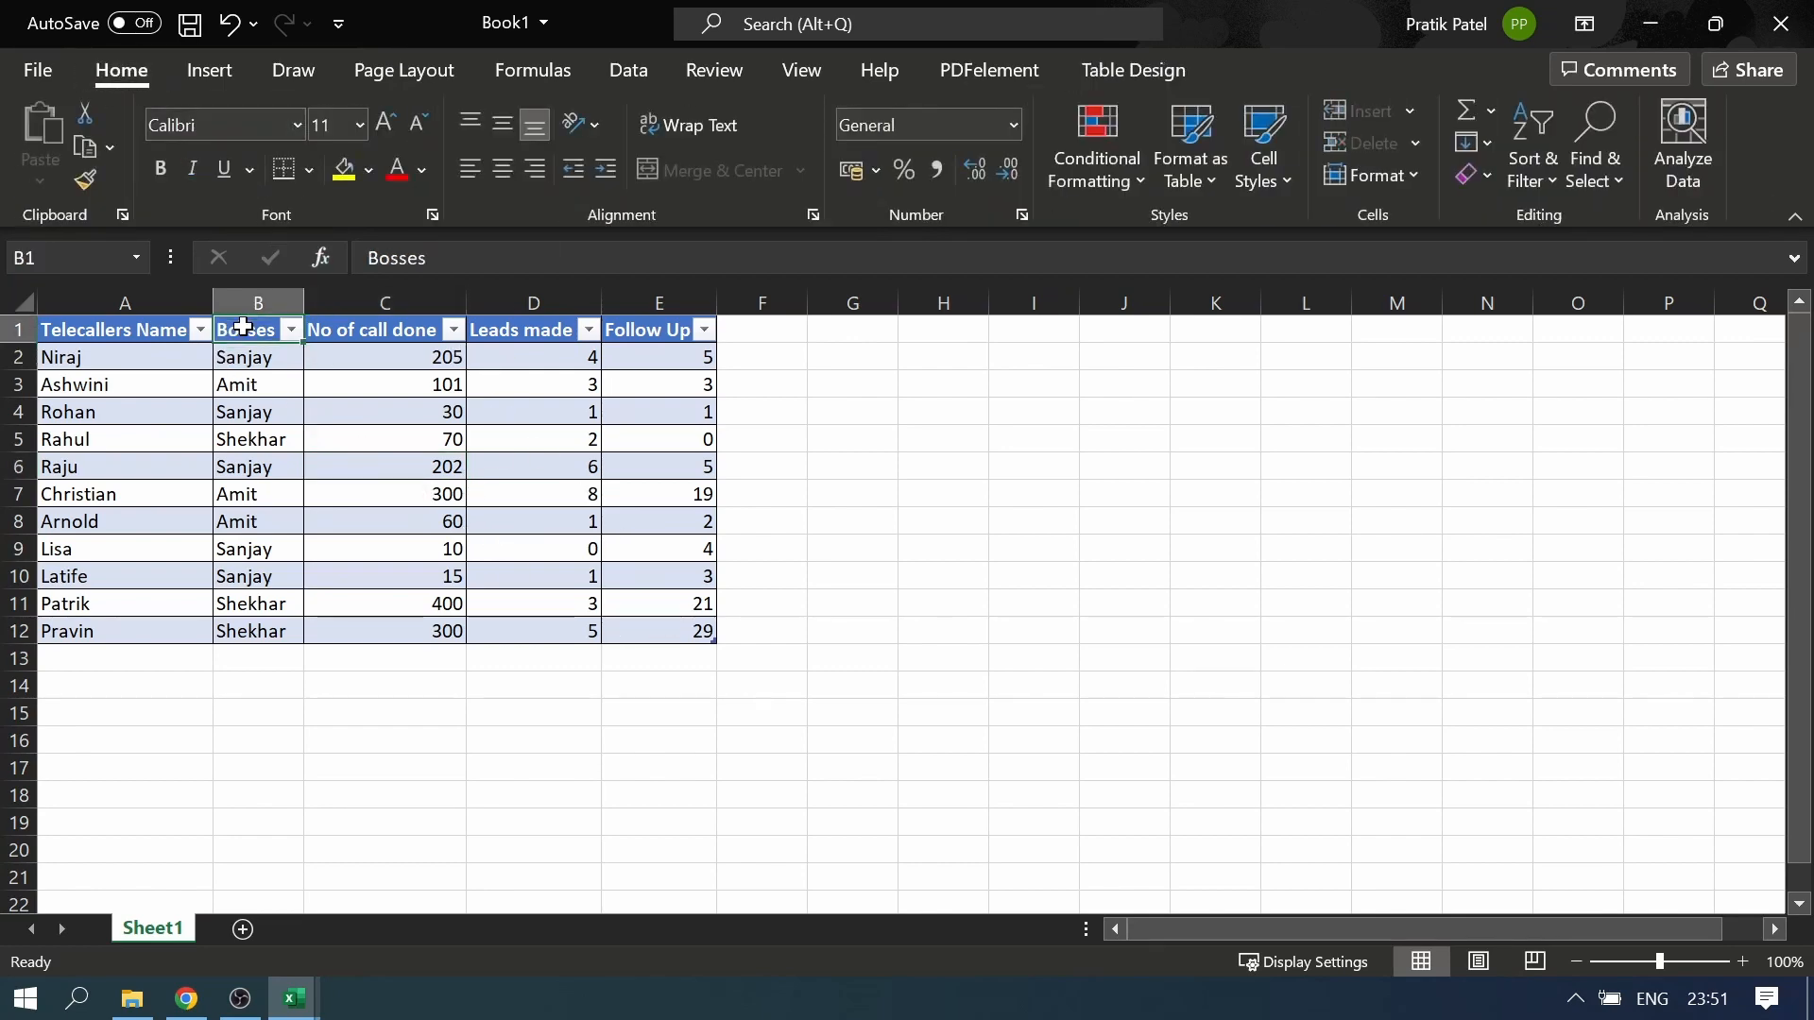
{"action": "left_click", "coordinate": [1208, 184]}
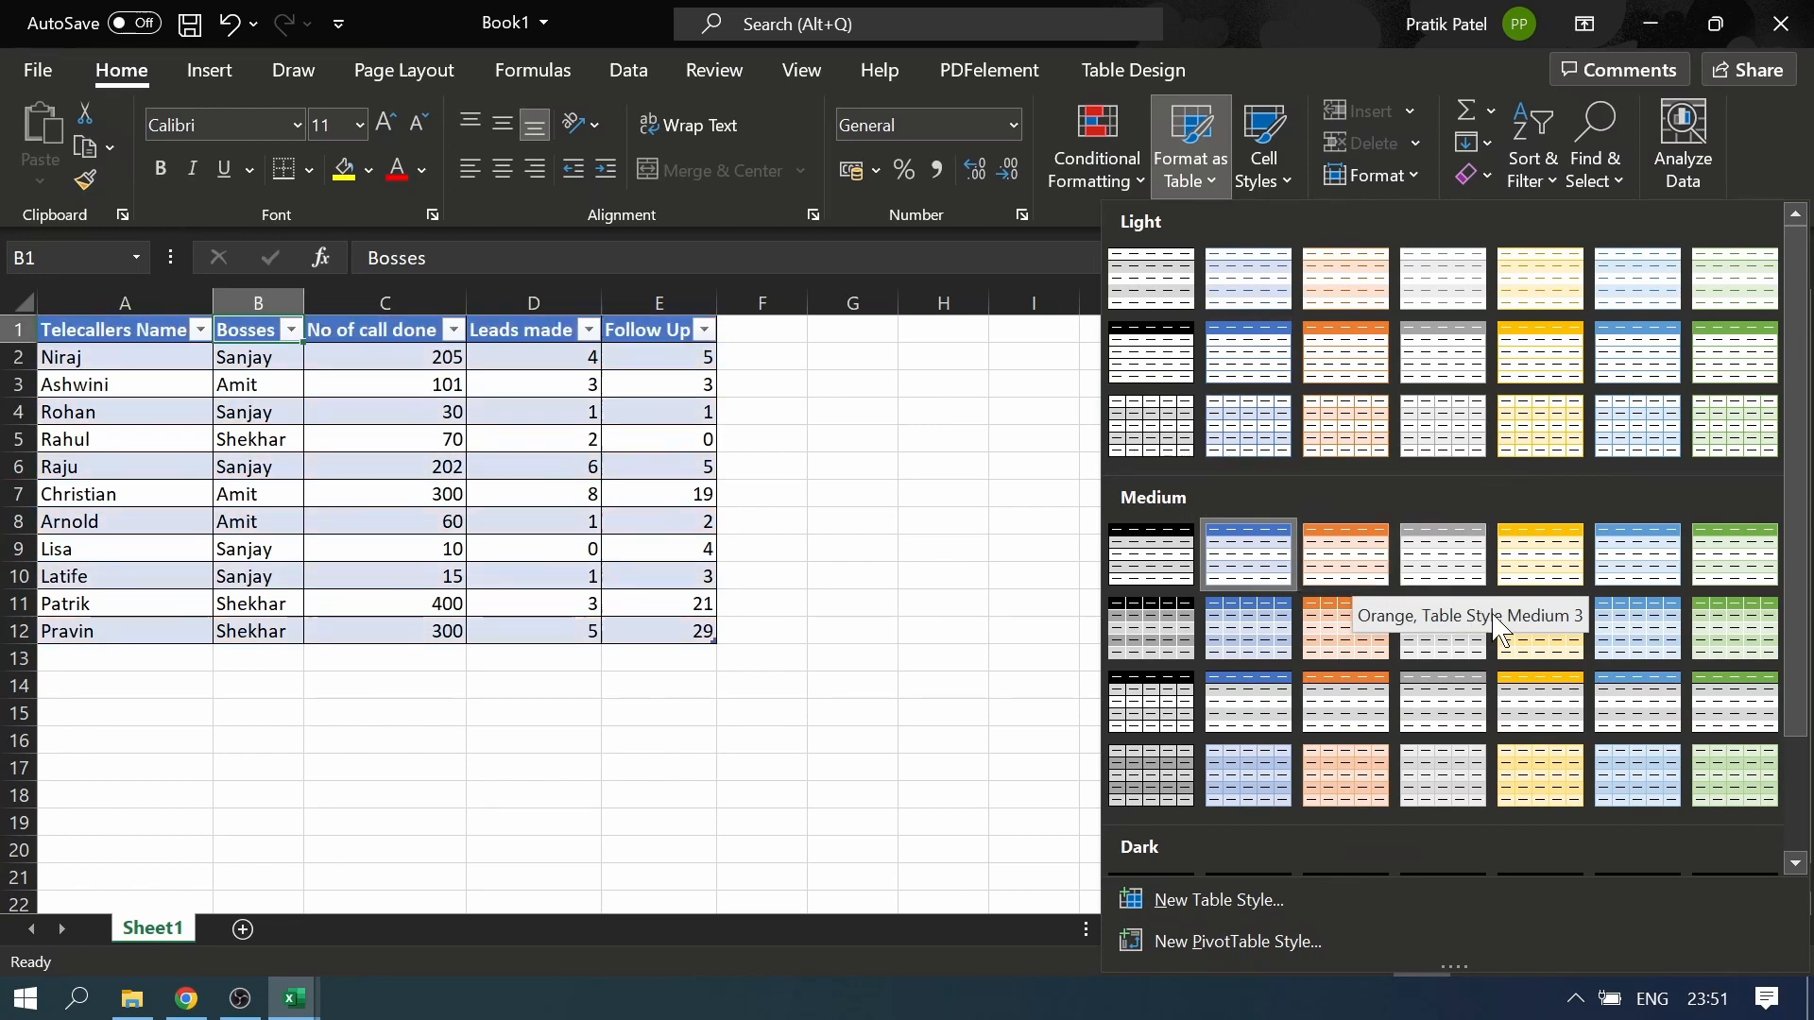
{"action": "left_click", "coordinate": [1366, 578]}
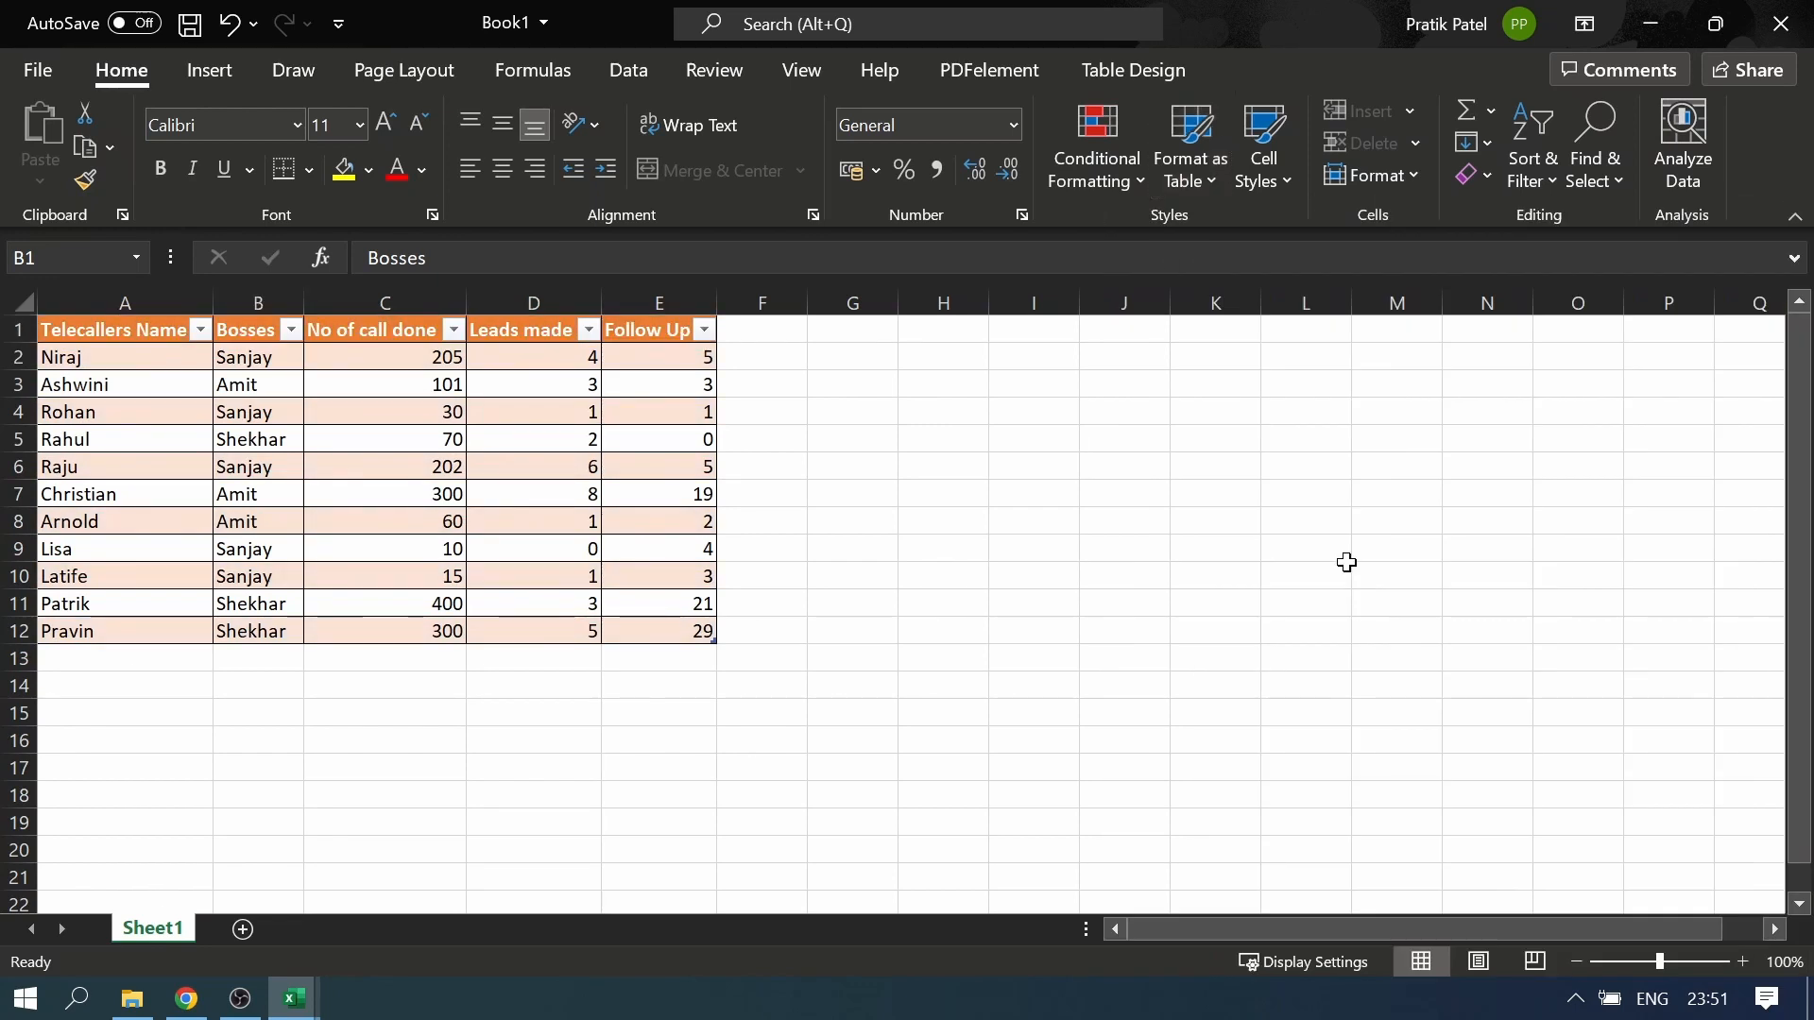
{"action": "left_click", "coordinate": [416, 531]}
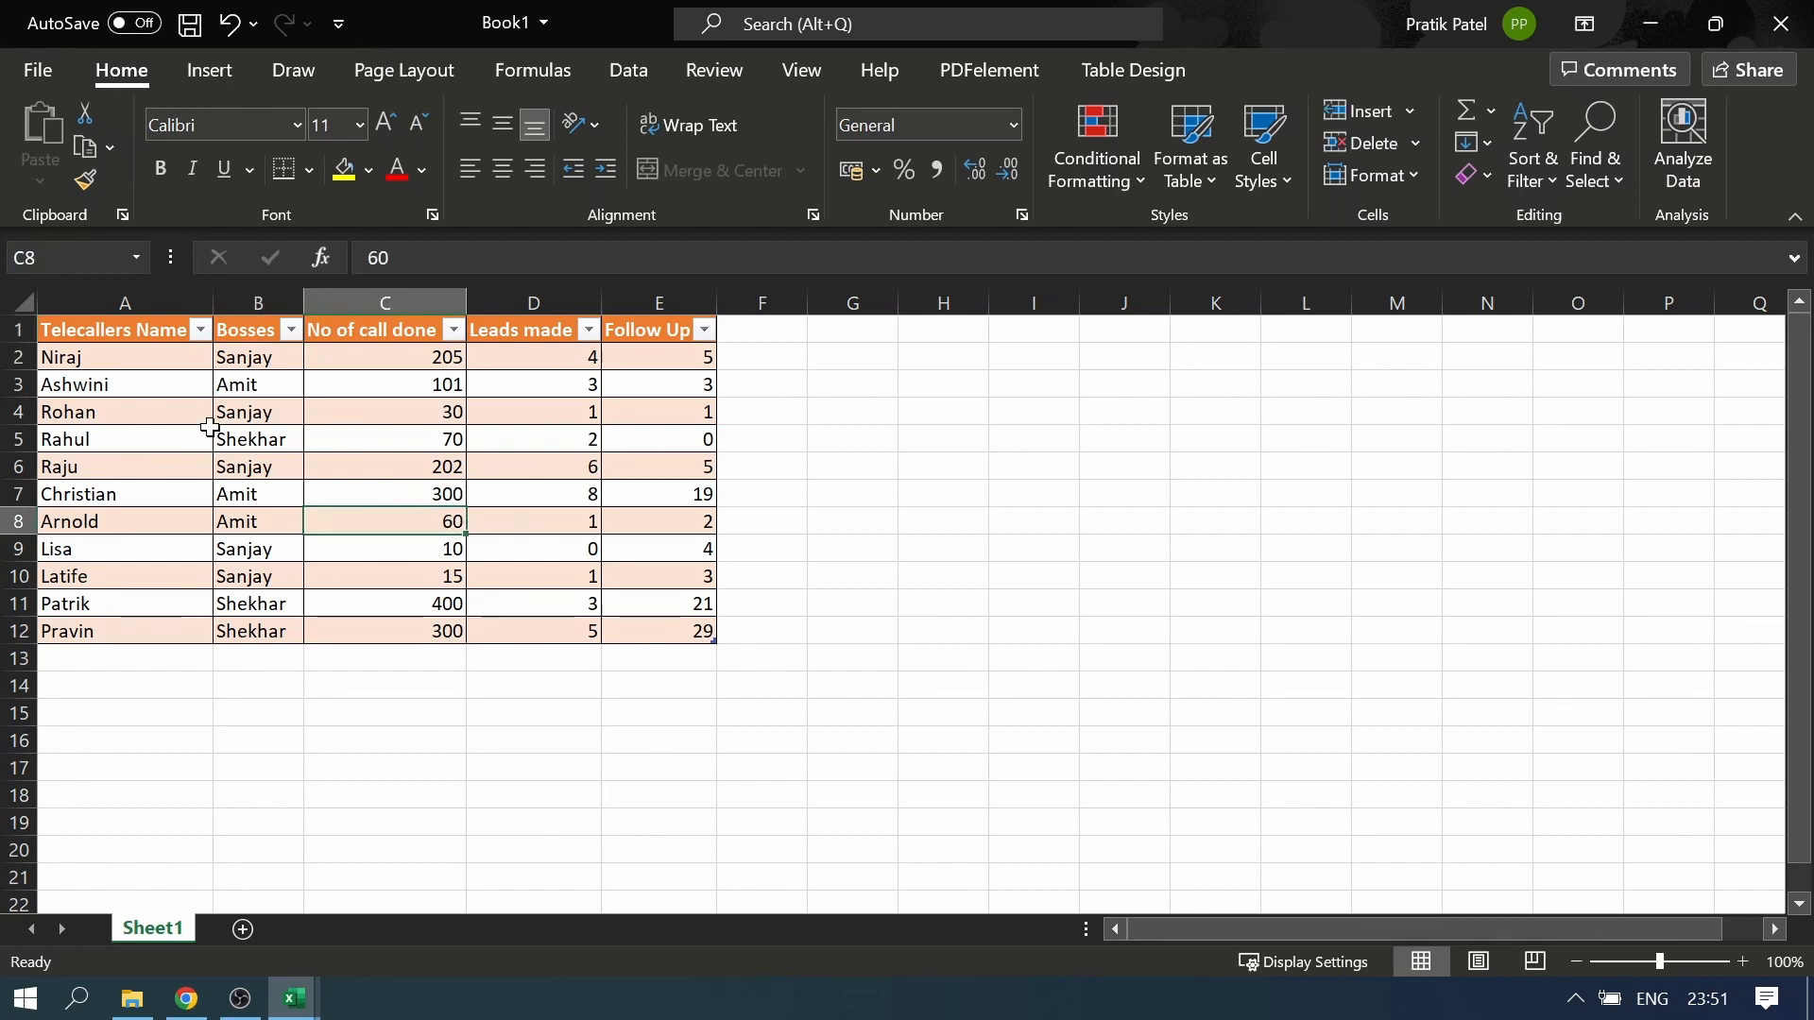
Create a PivotTable from Table1 and place it on a new worksheet
{"action": "left_click", "coordinate": [233, 76]}
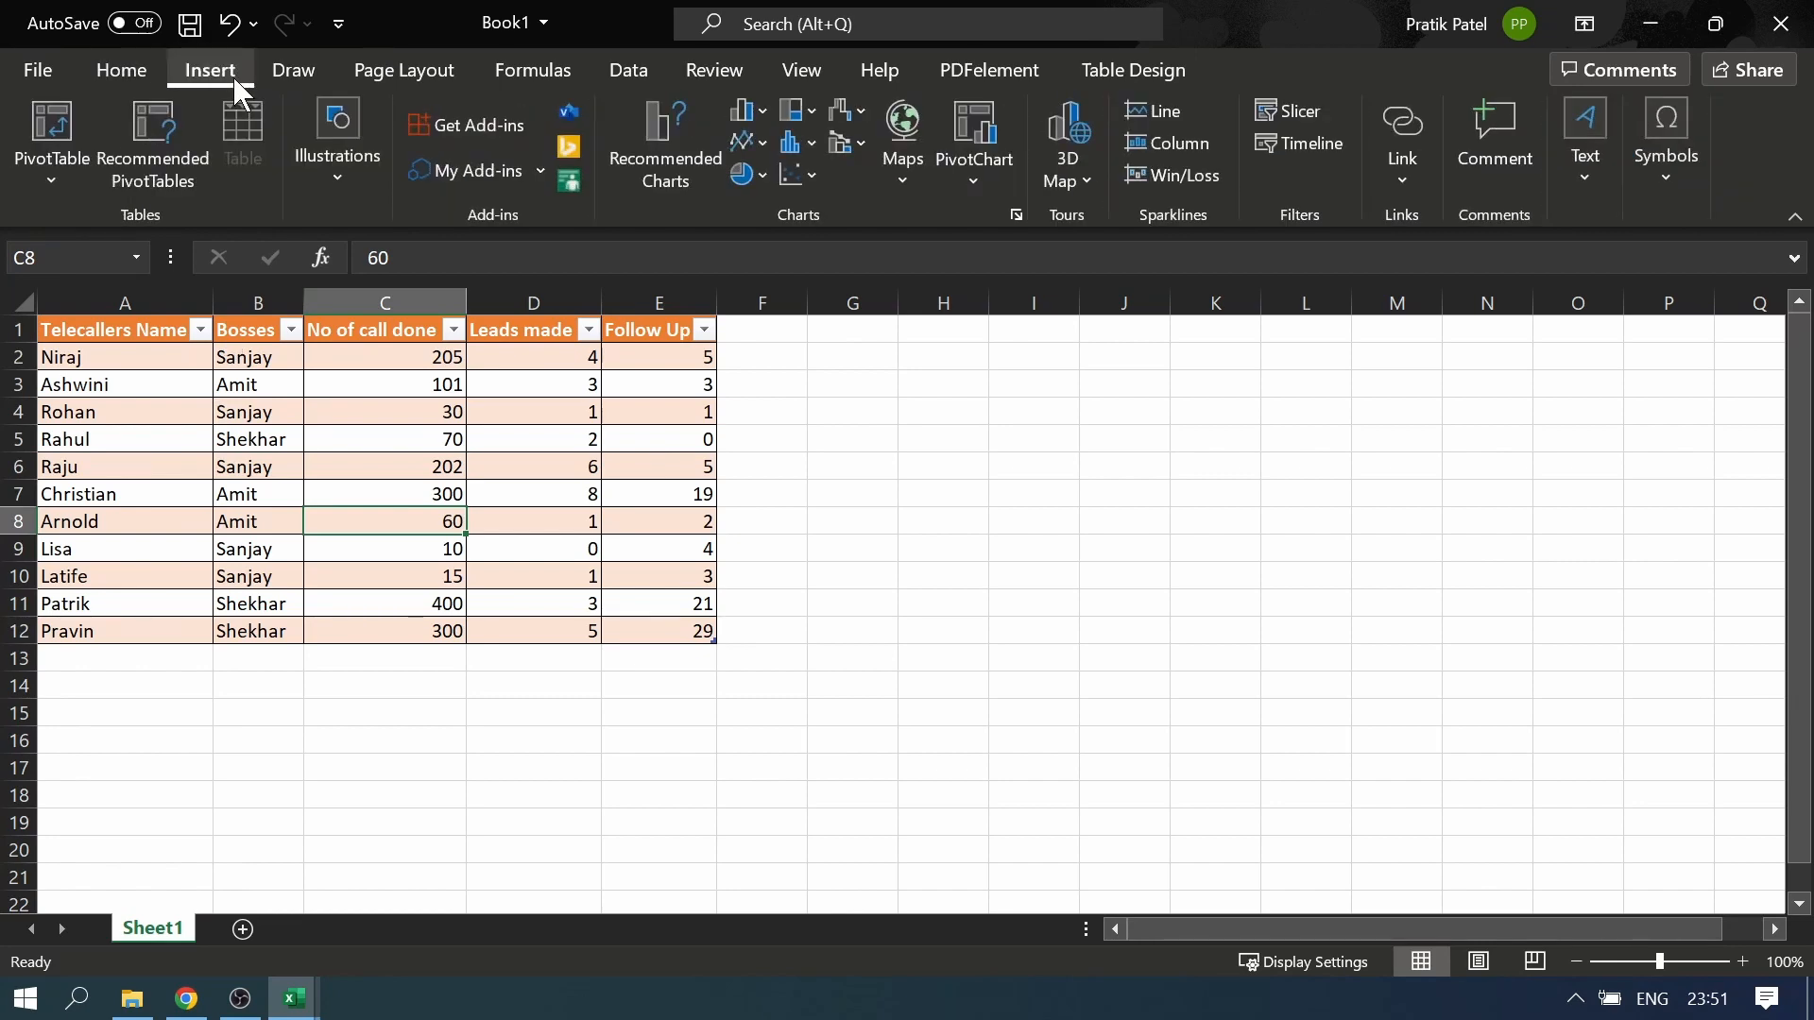
{"action": "left_click", "coordinate": [42, 124]}
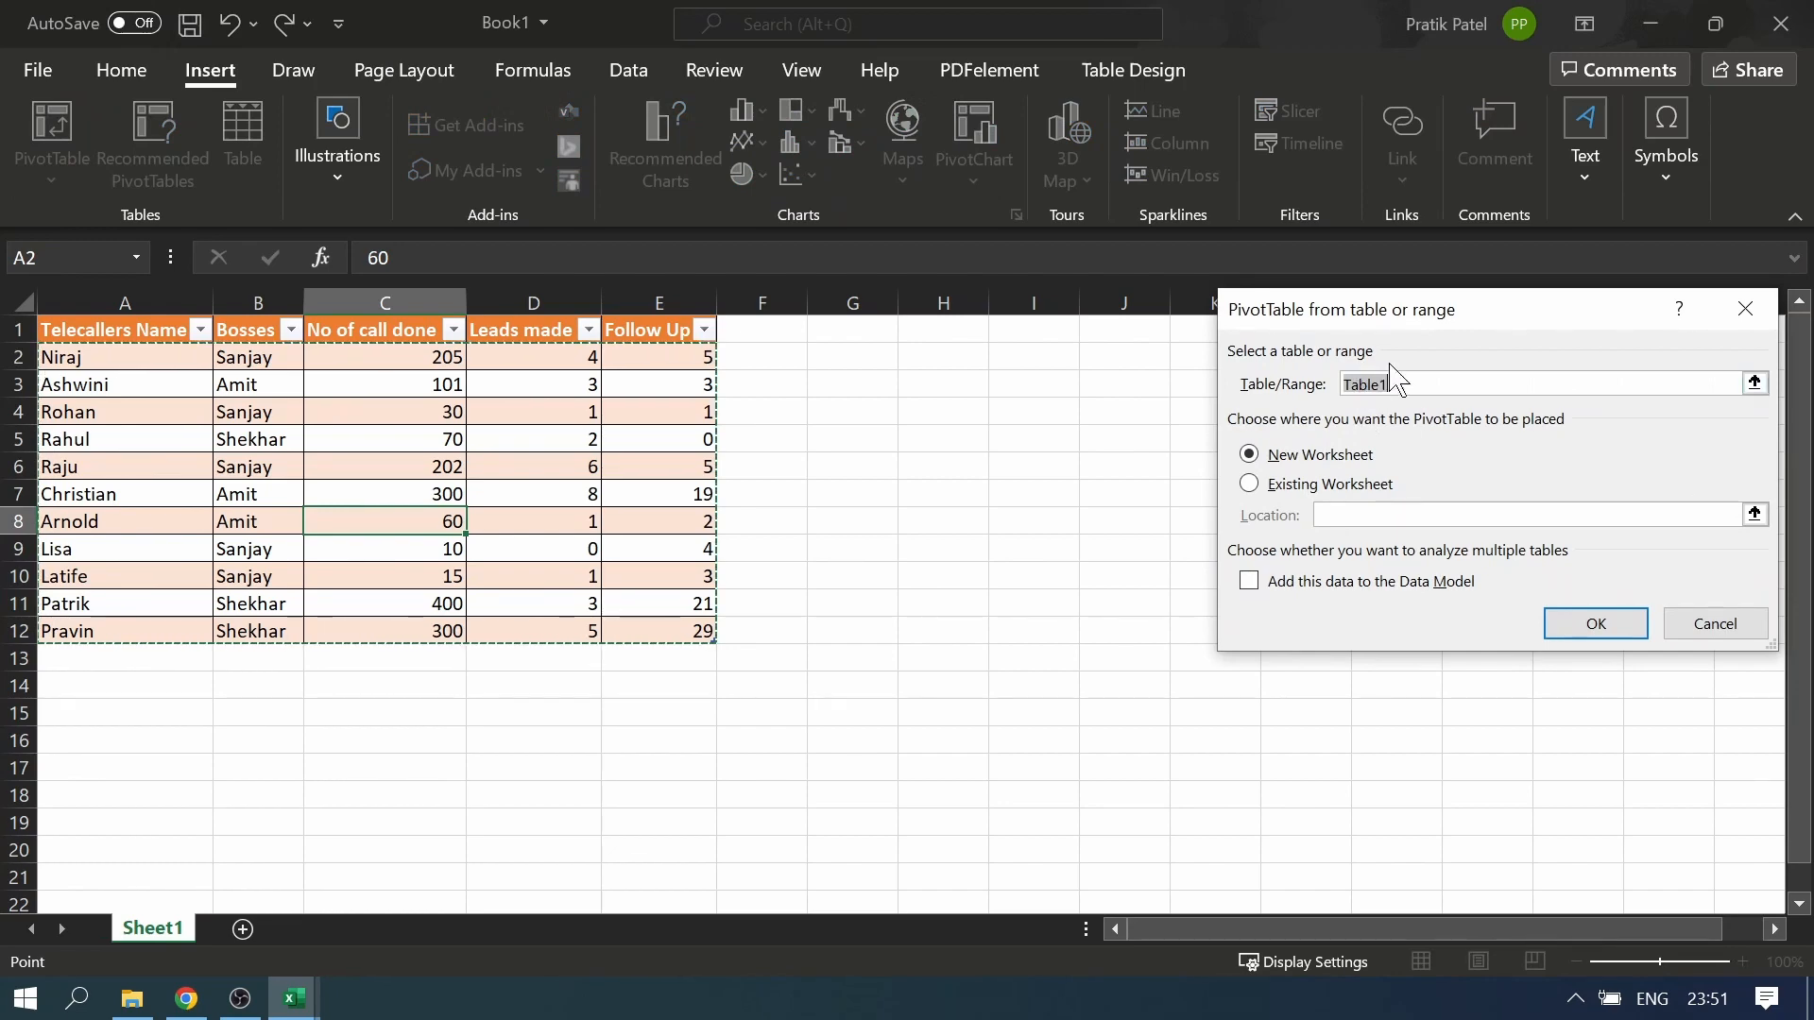
{"action": "left_click_drag", "start_coordinate": [1511, 324], "coordinate": [1160, 329]}
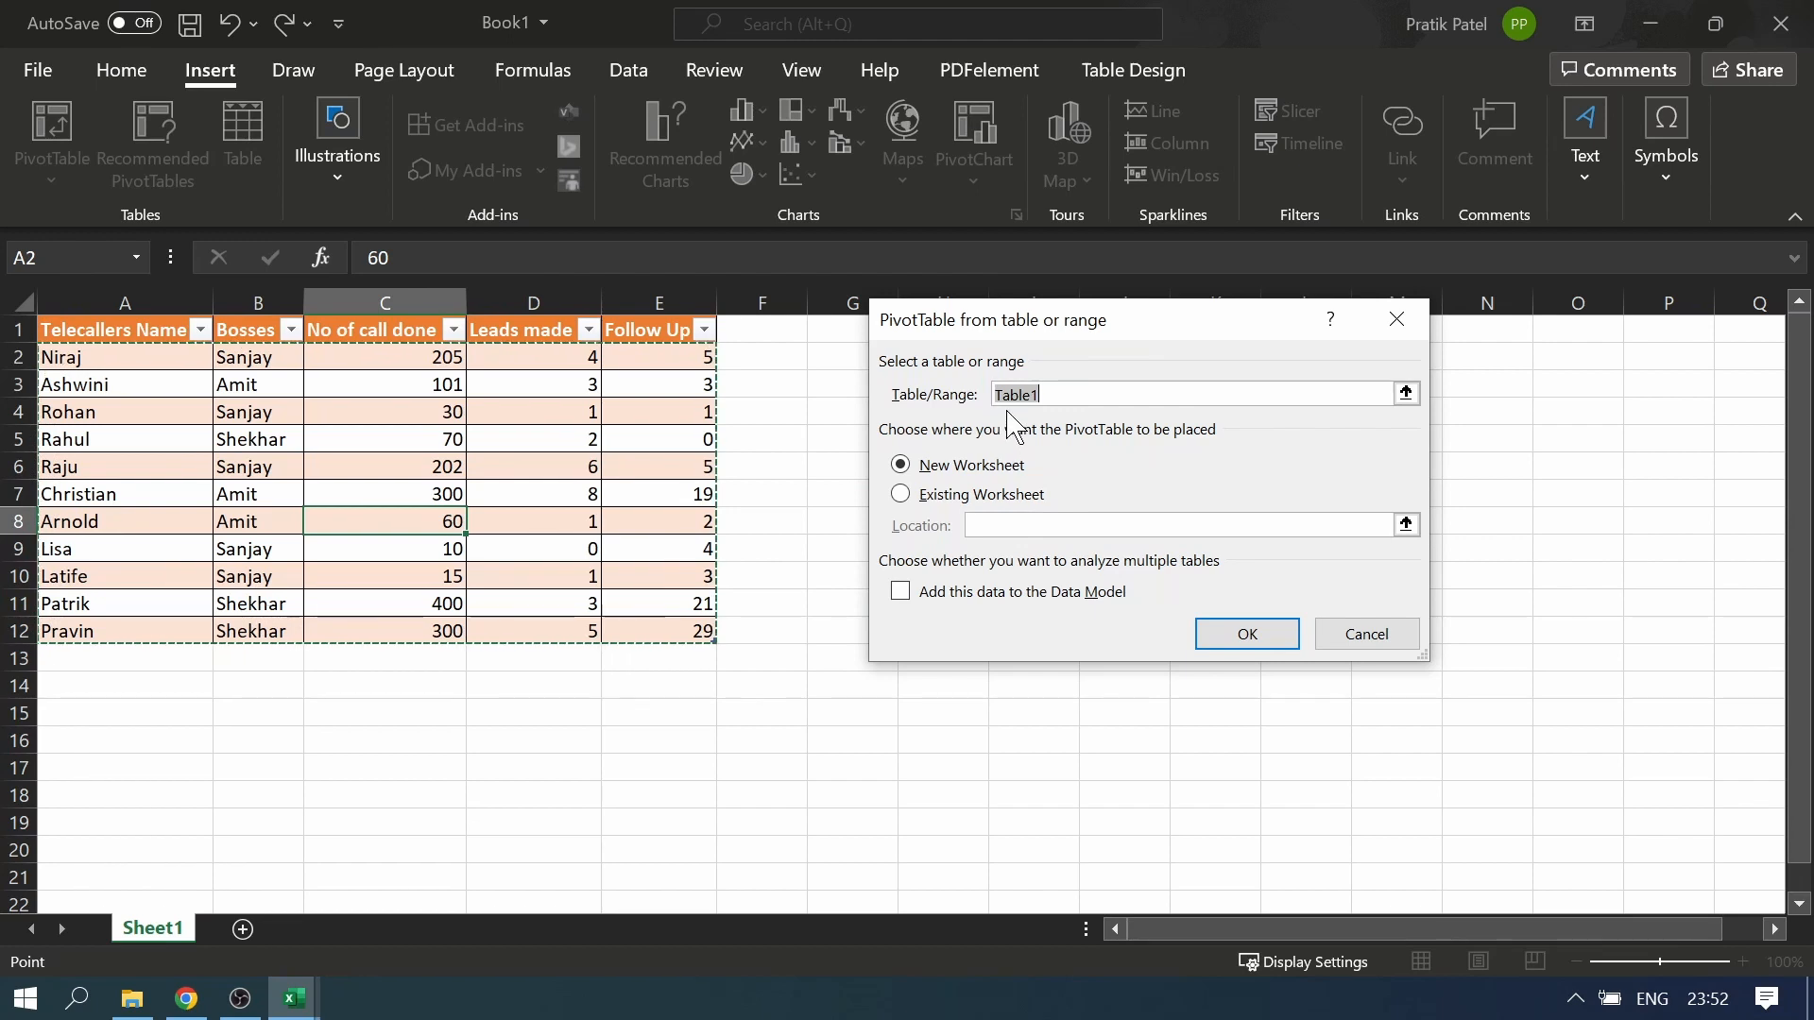
{"action": "left_click", "coordinate": [1038, 400]}
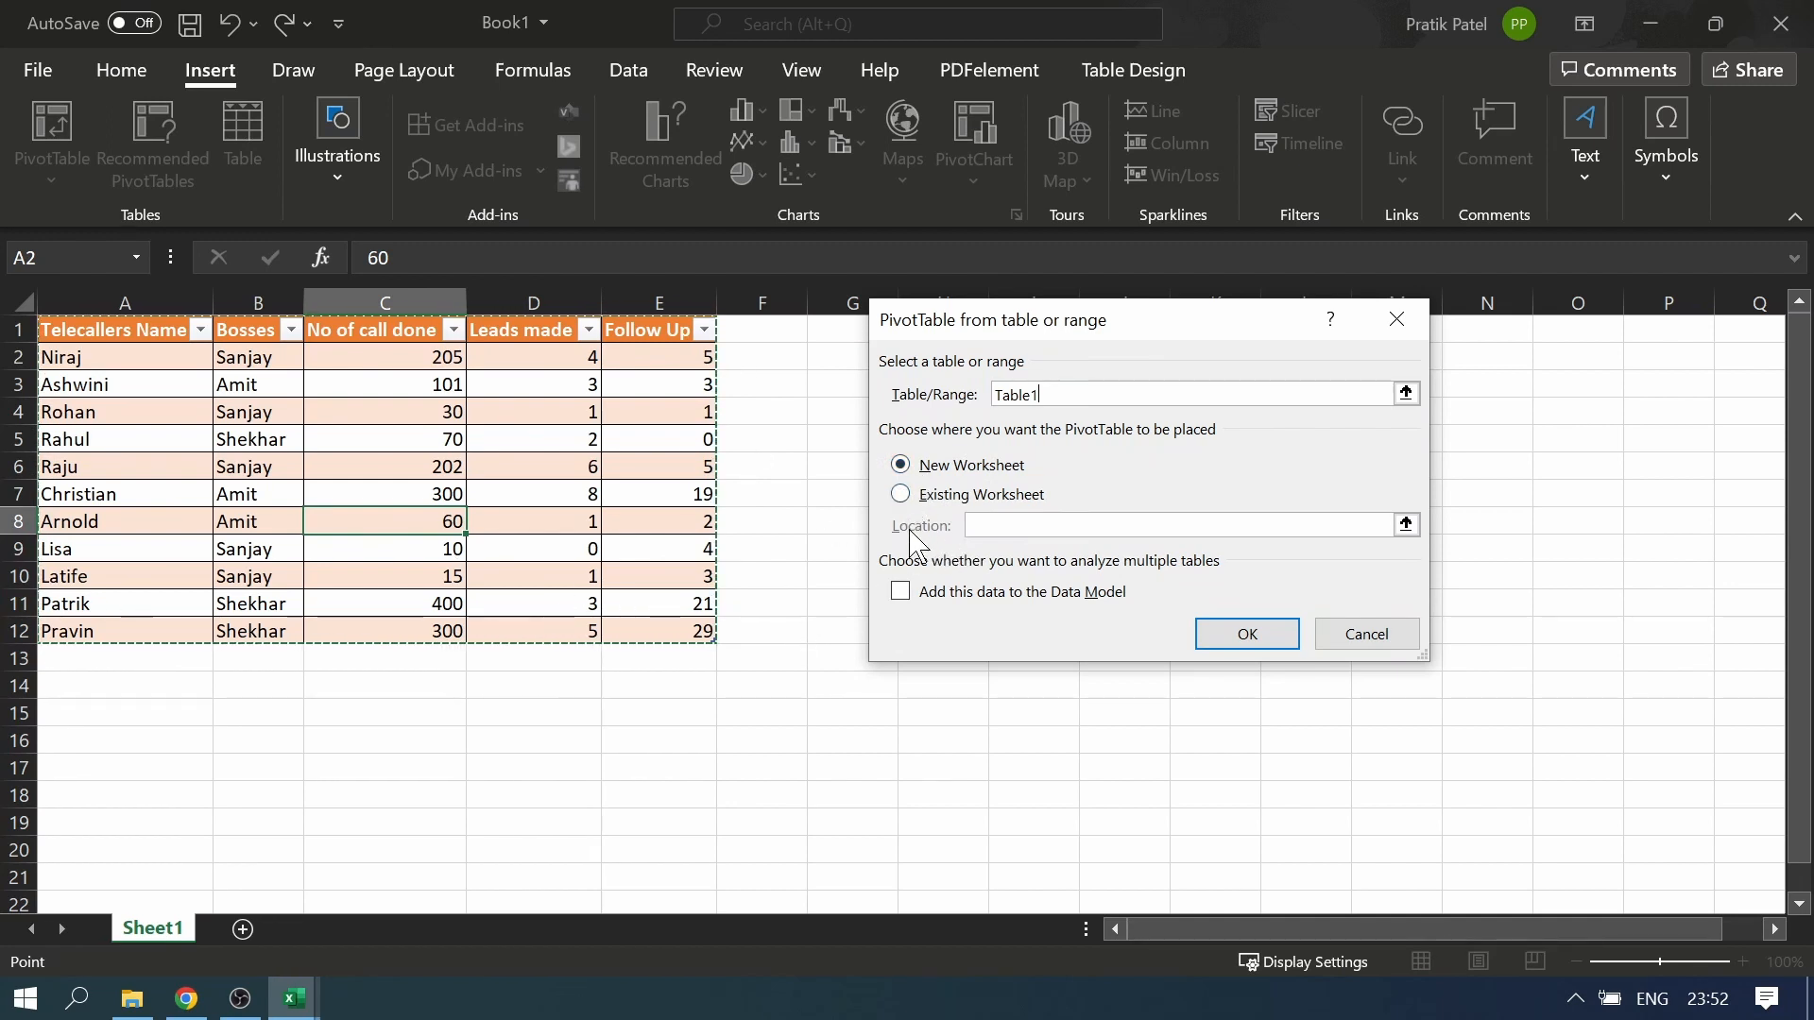
{"action": "left_click", "coordinate": [900, 495]}
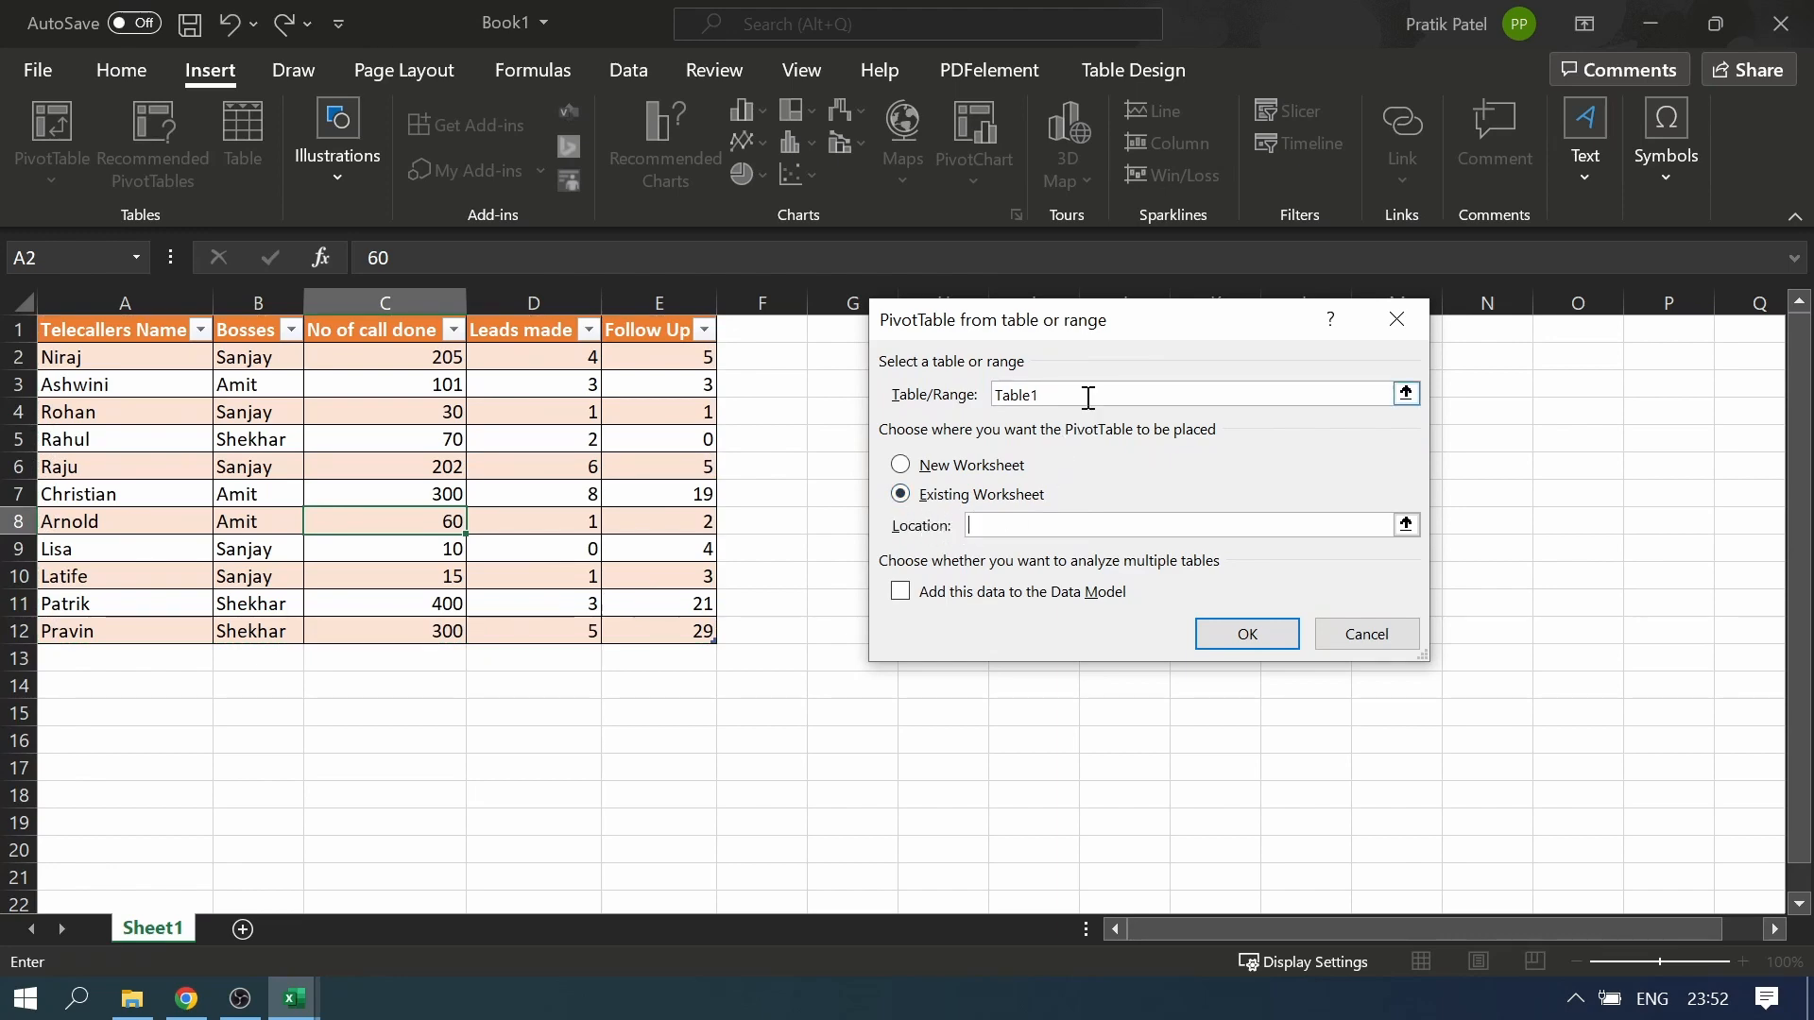
{"action": "left_click_drag", "start_coordinate": [1138, 329], "coordinate": [1496, 249]}
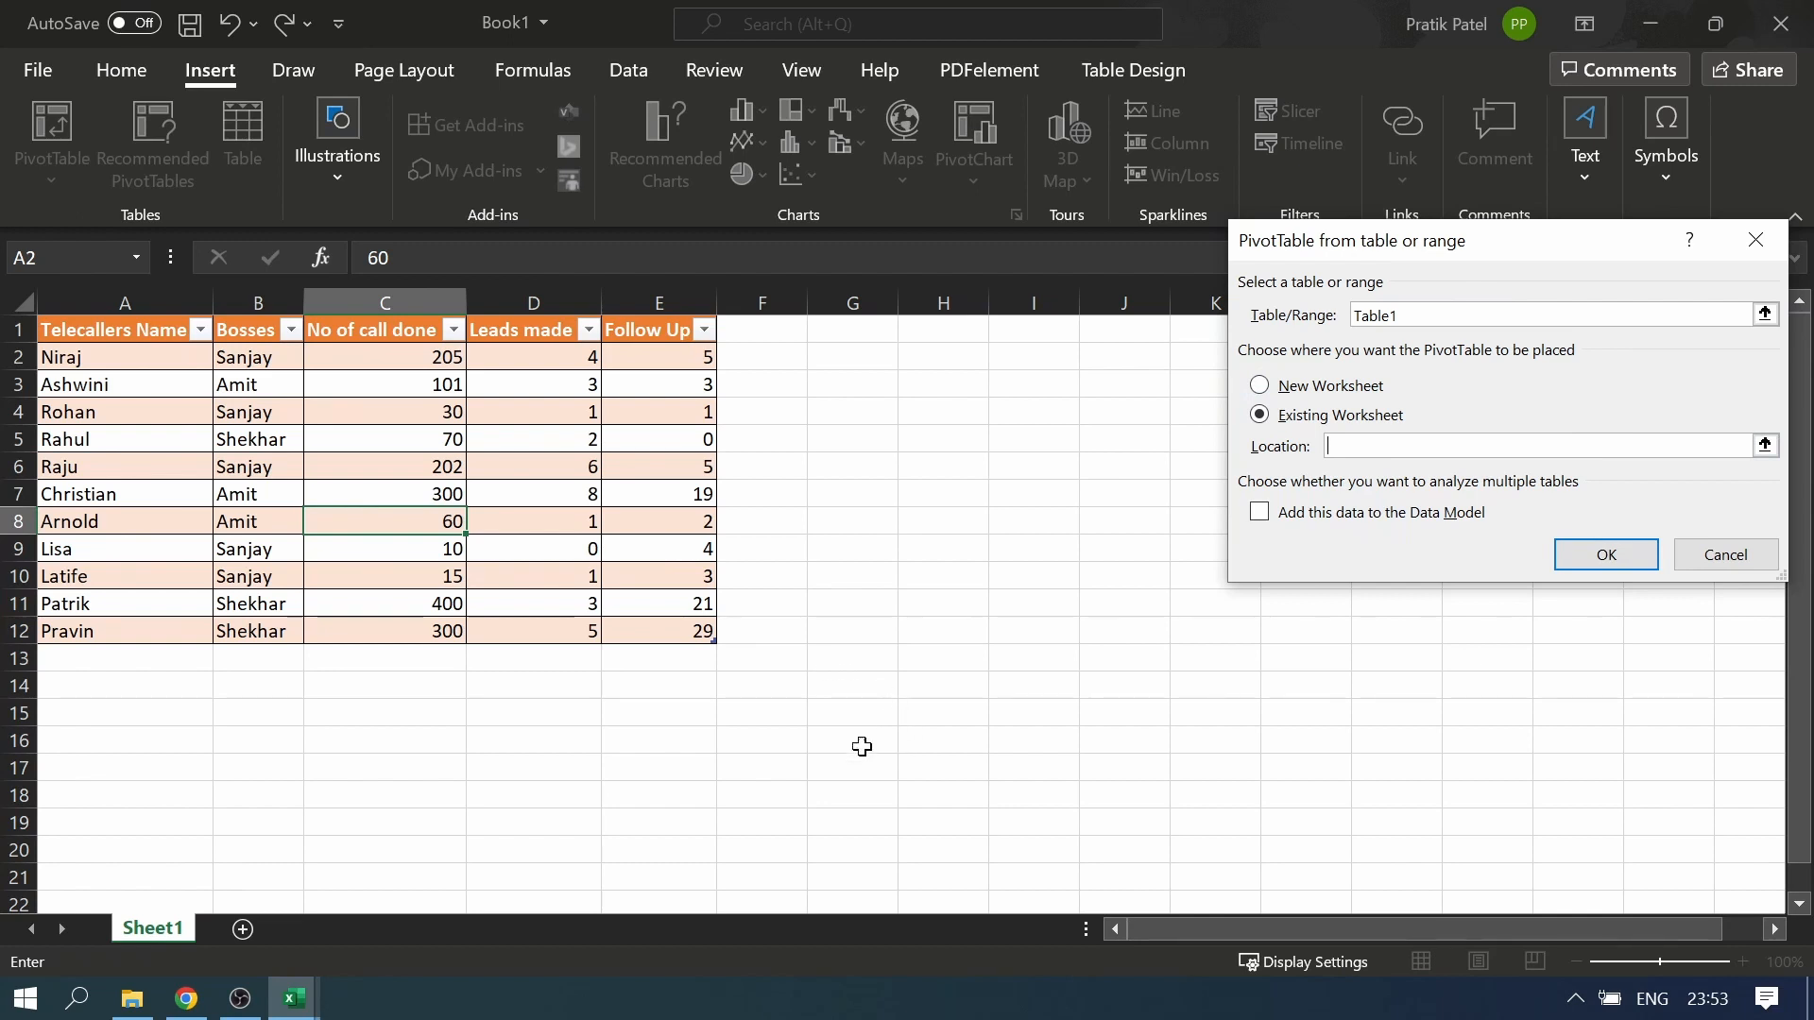
{"action": "left_click", "coordinate": [1264, 390]}
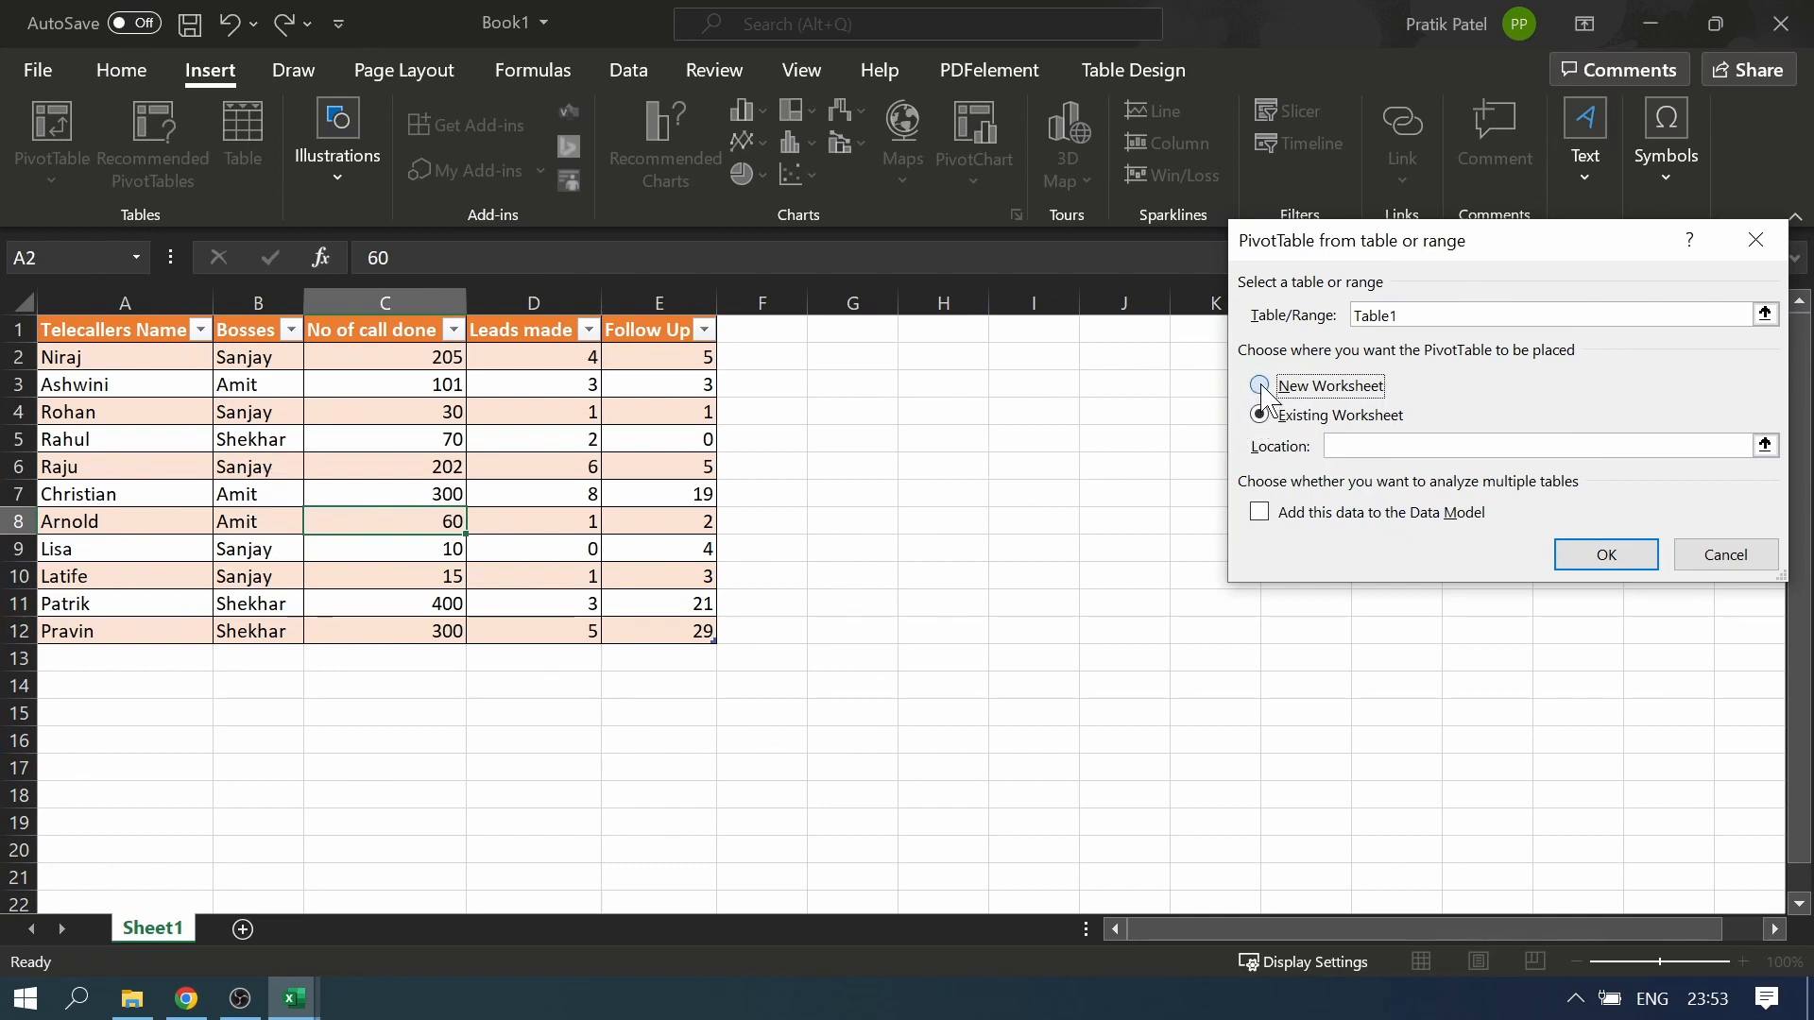
{"action": "left_click", "coordinate": [1606, 555]}
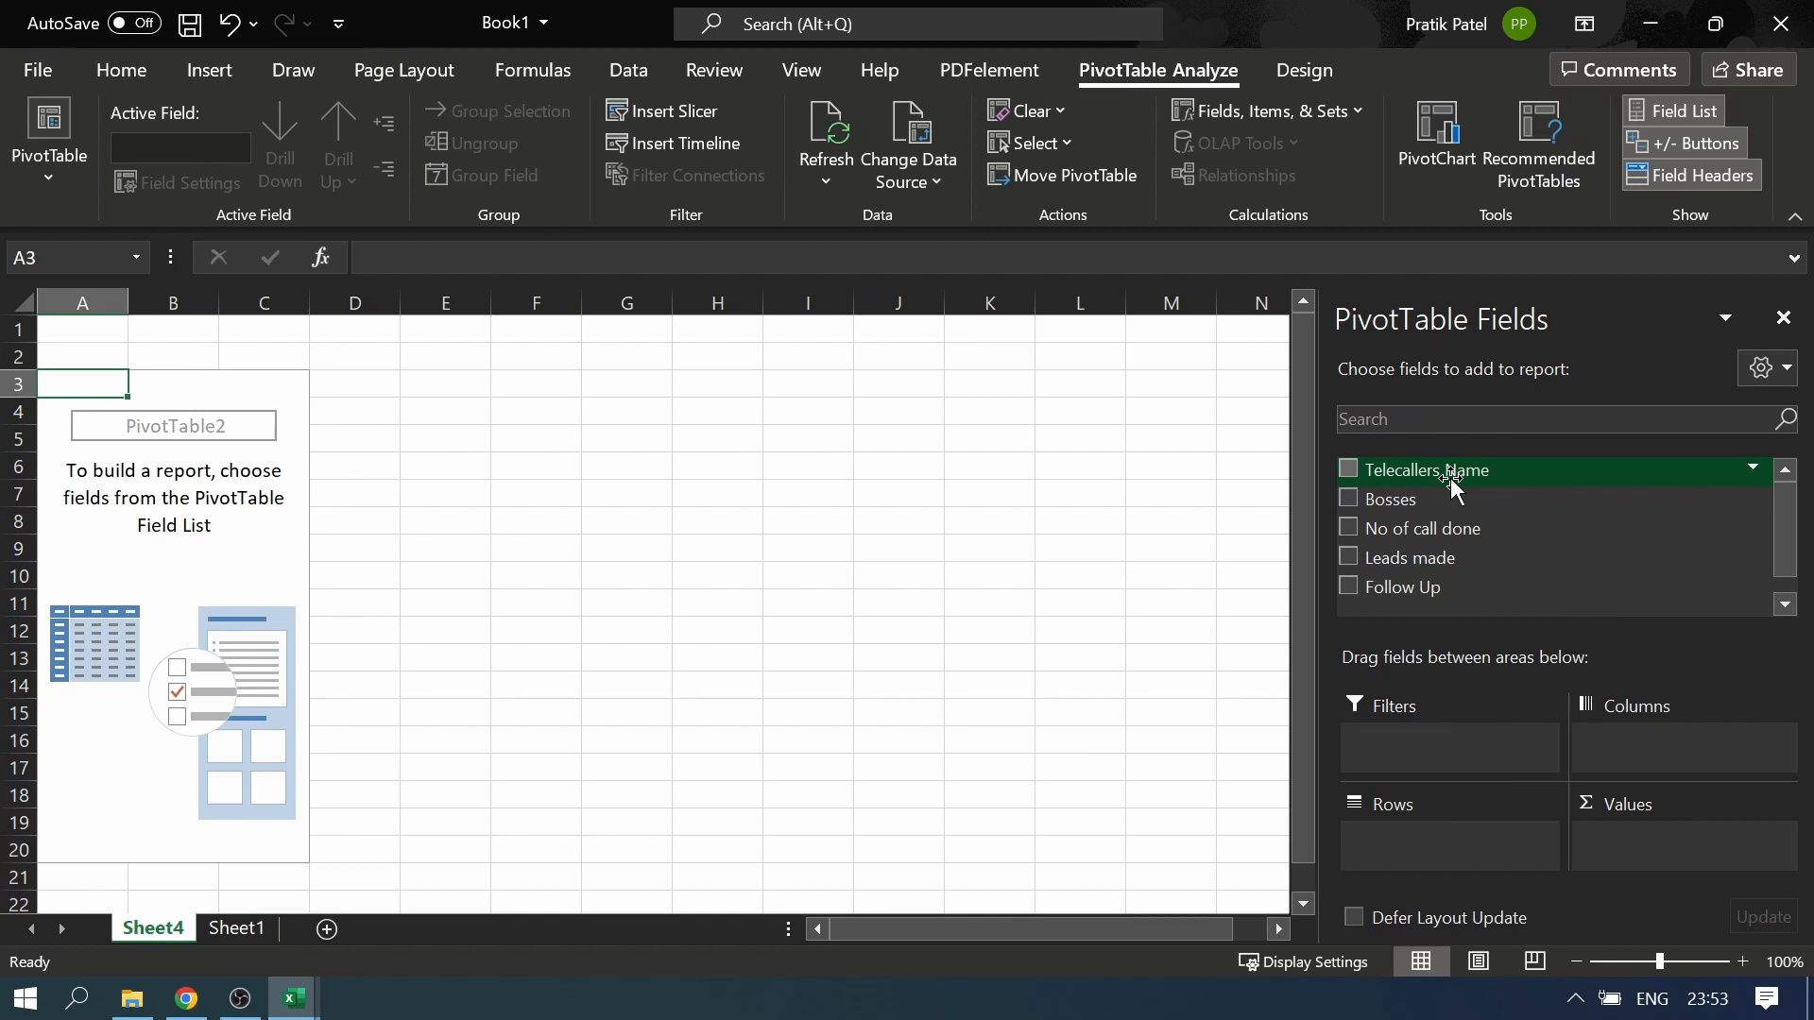
Add Telecallers Name to the PivotTable's rows and No of call done to its values
{"action": "left_click_drag", "start_coordinate": [1449, 468], "coordinate": [1434, 850]}
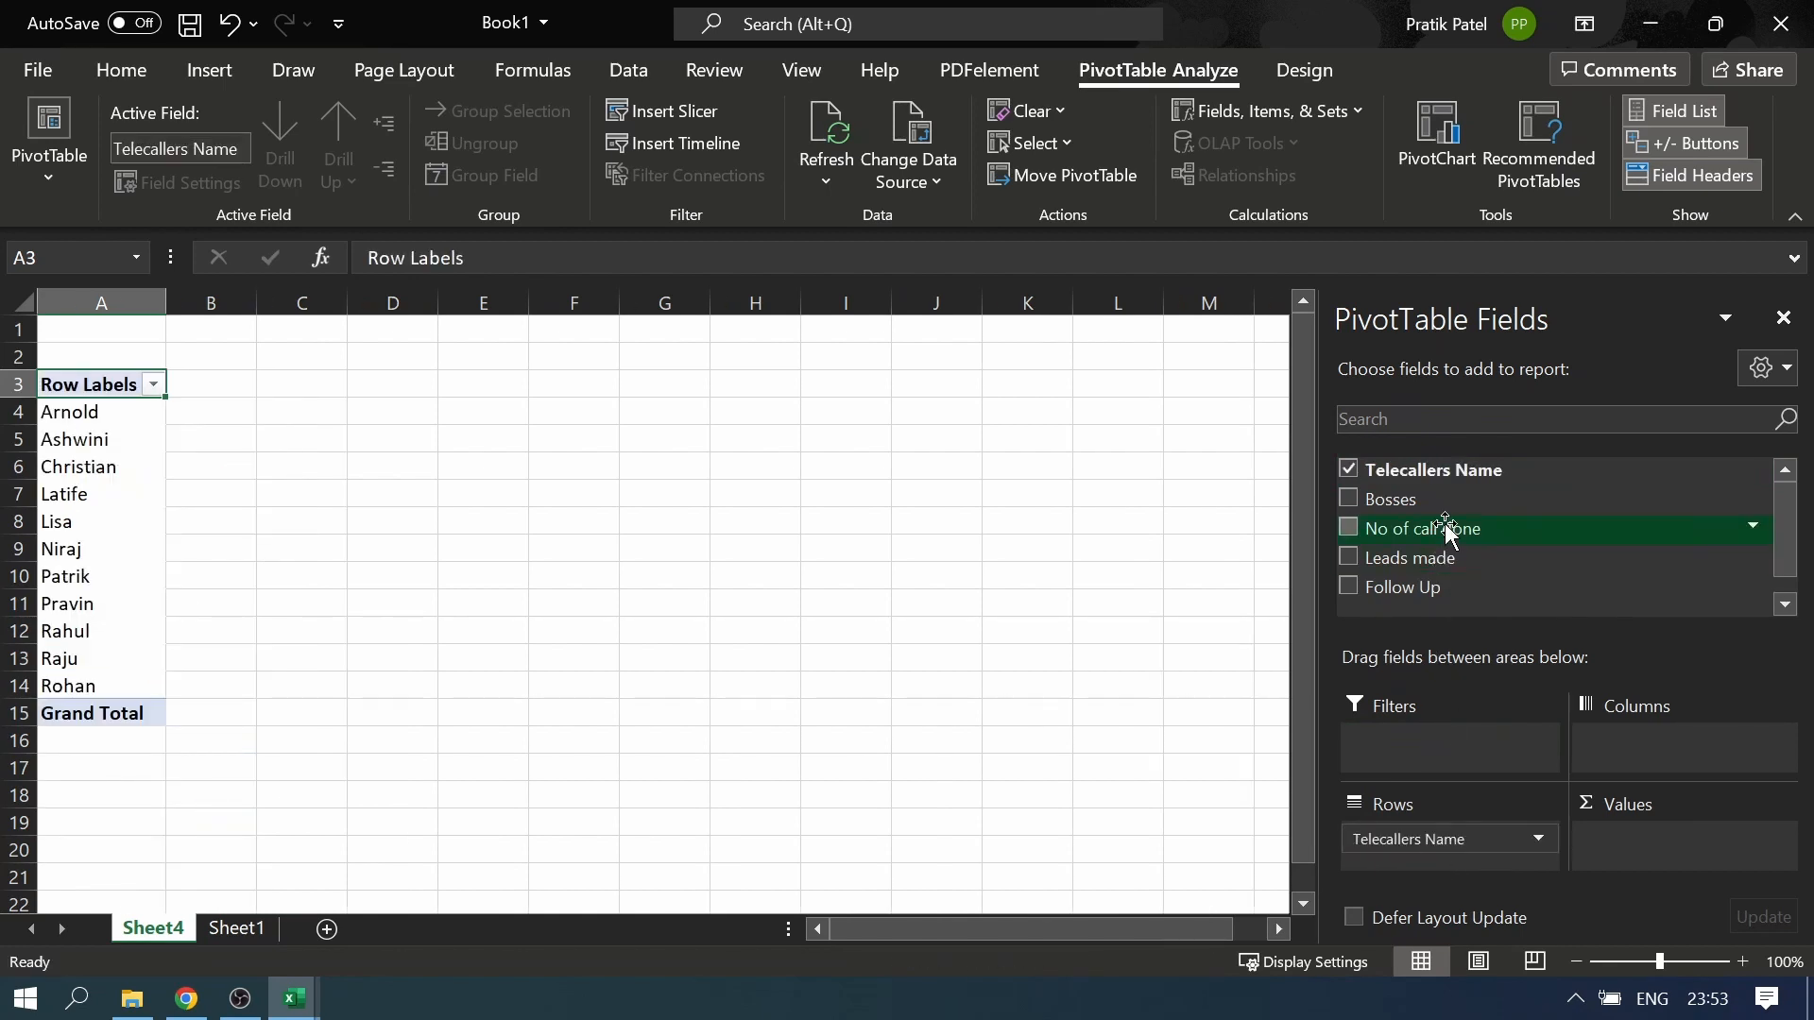
{"action": "left_click_drag", "start_coordinate": [1445, 527], "coordinate": [1681, 863]}
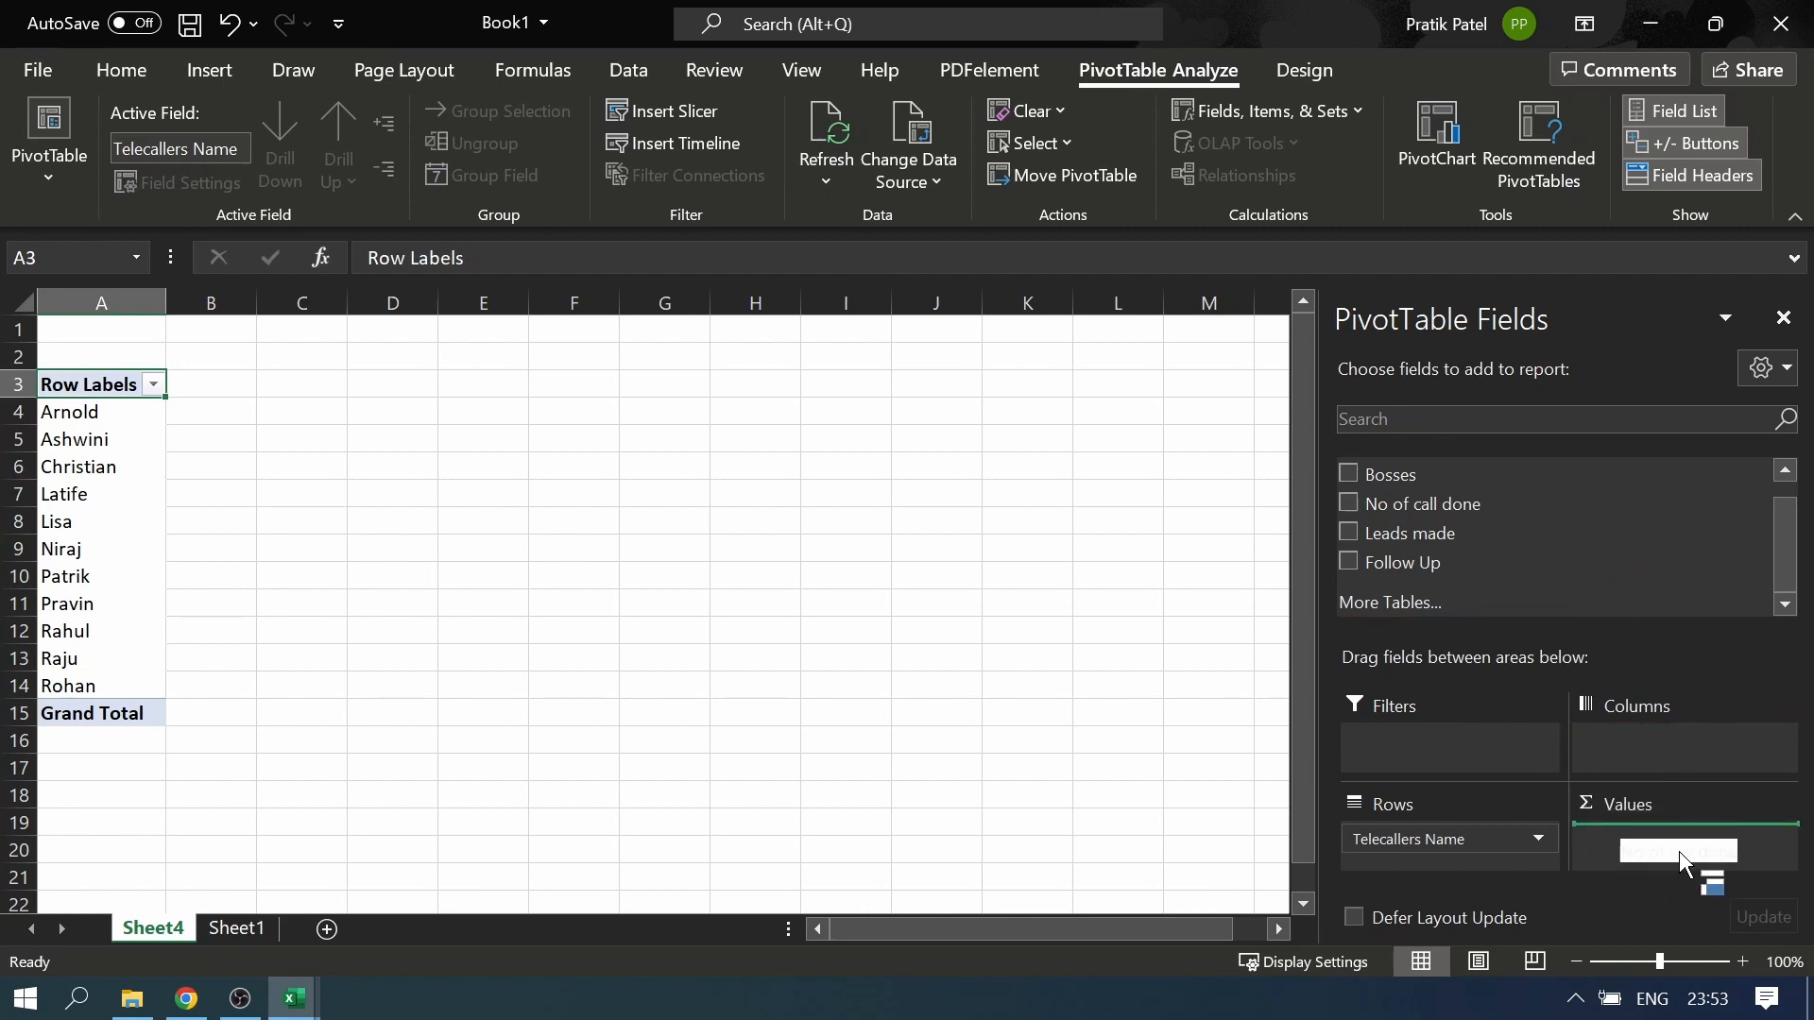
{"action": "left_click_drag", "start_coordinate": [1681, 860], "coordinate": [1662, 850]}
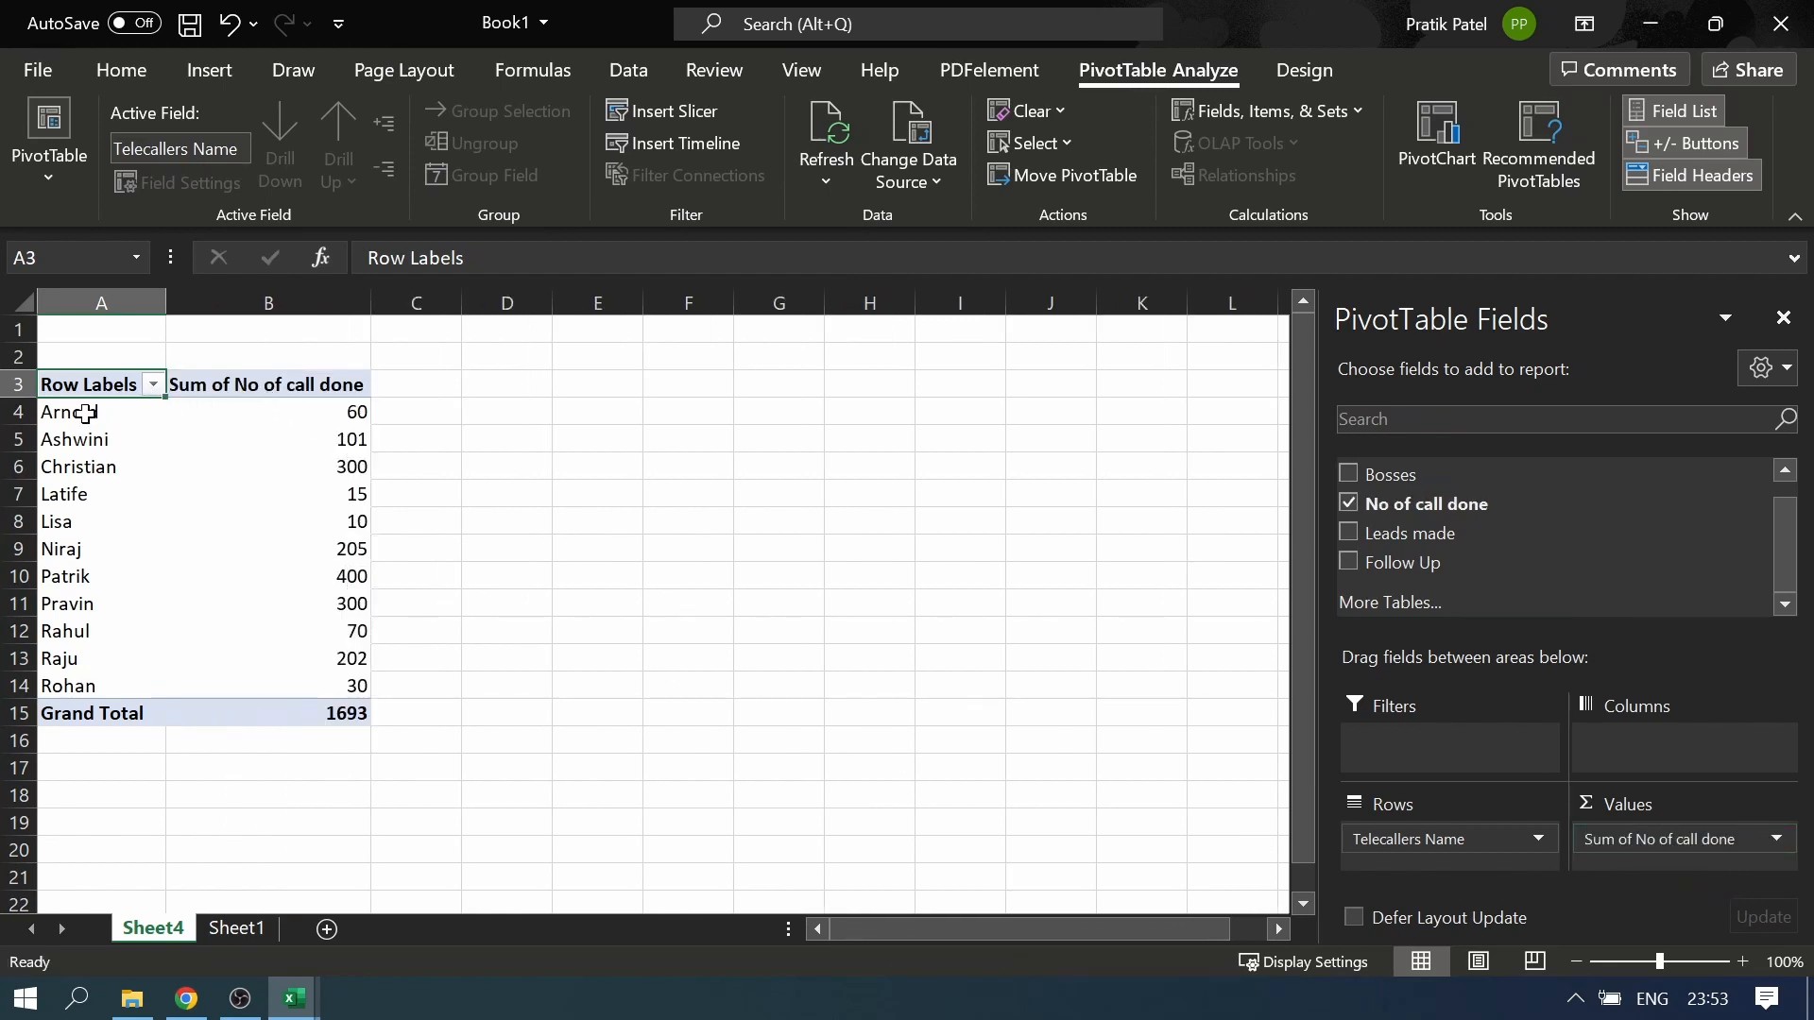
Examine the telecaller names in the PivotTable and the number of calls done by each
{"action": "left_click_drag", "start_coordinate": [81, 411], "coordinate": [86, 685]}
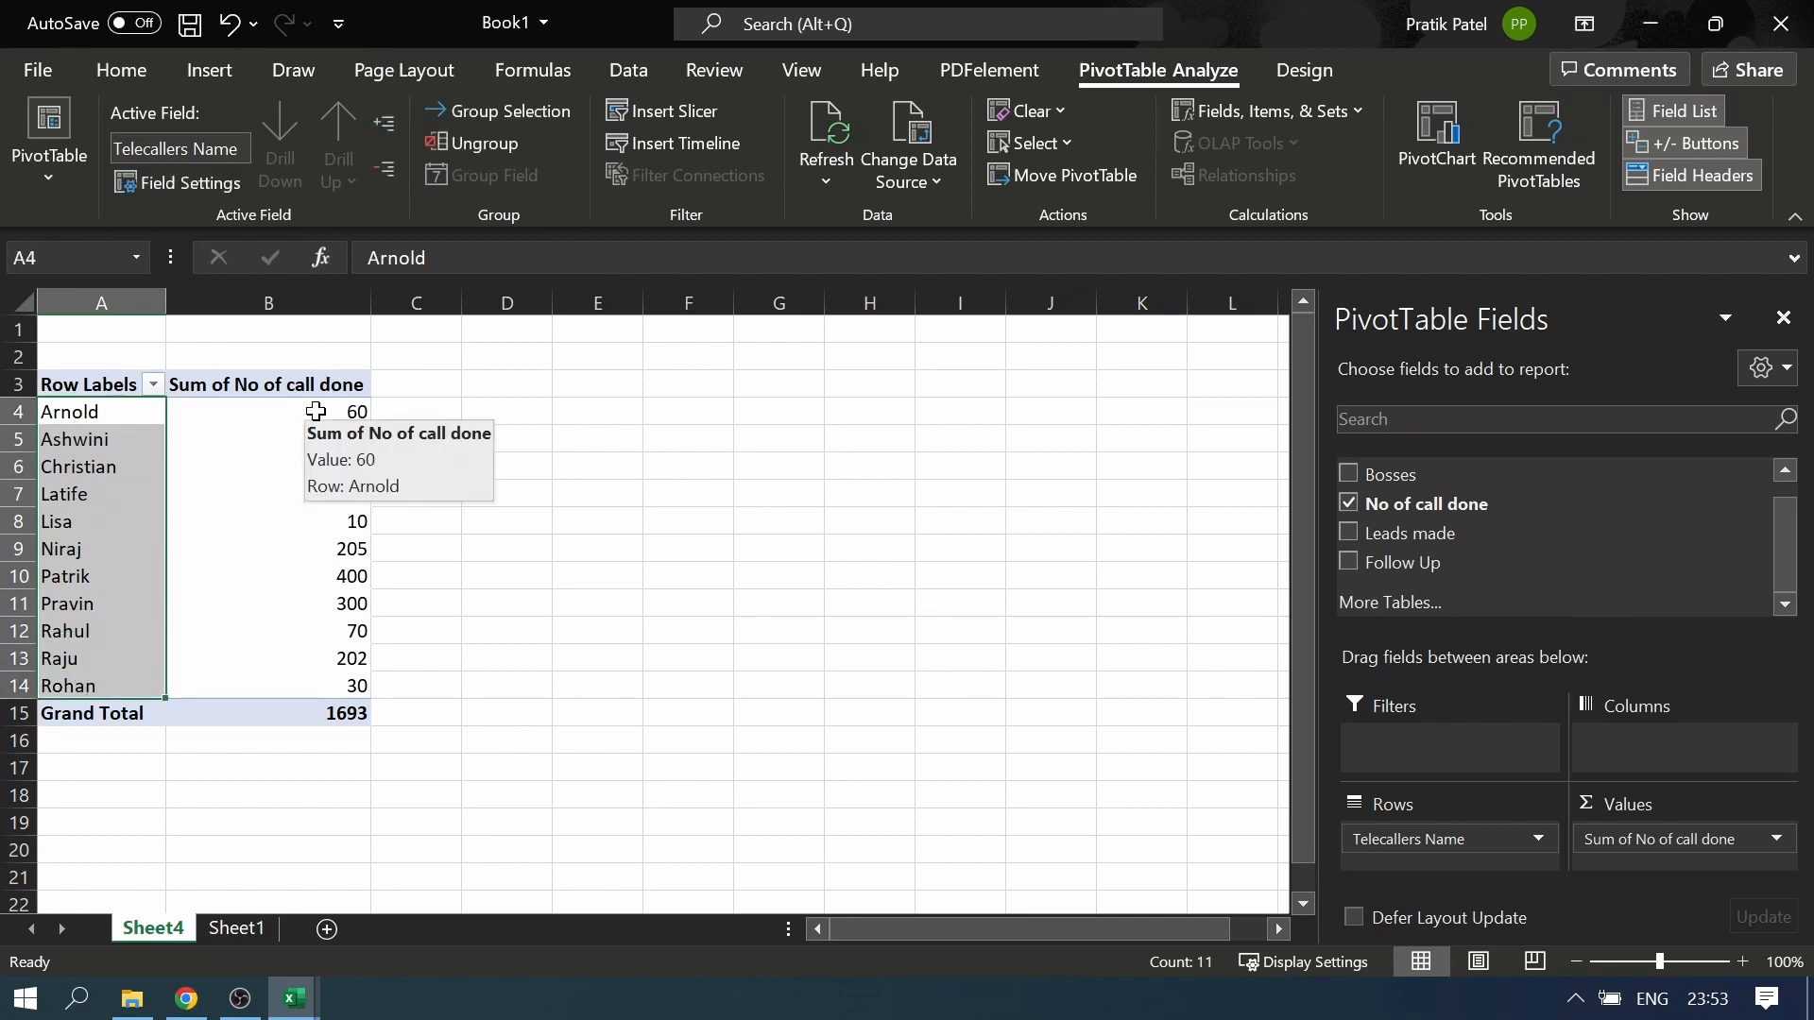
{"action": "left_click_drag", "start_coordinate": [316, 409], "coordinate": [320, 684]}
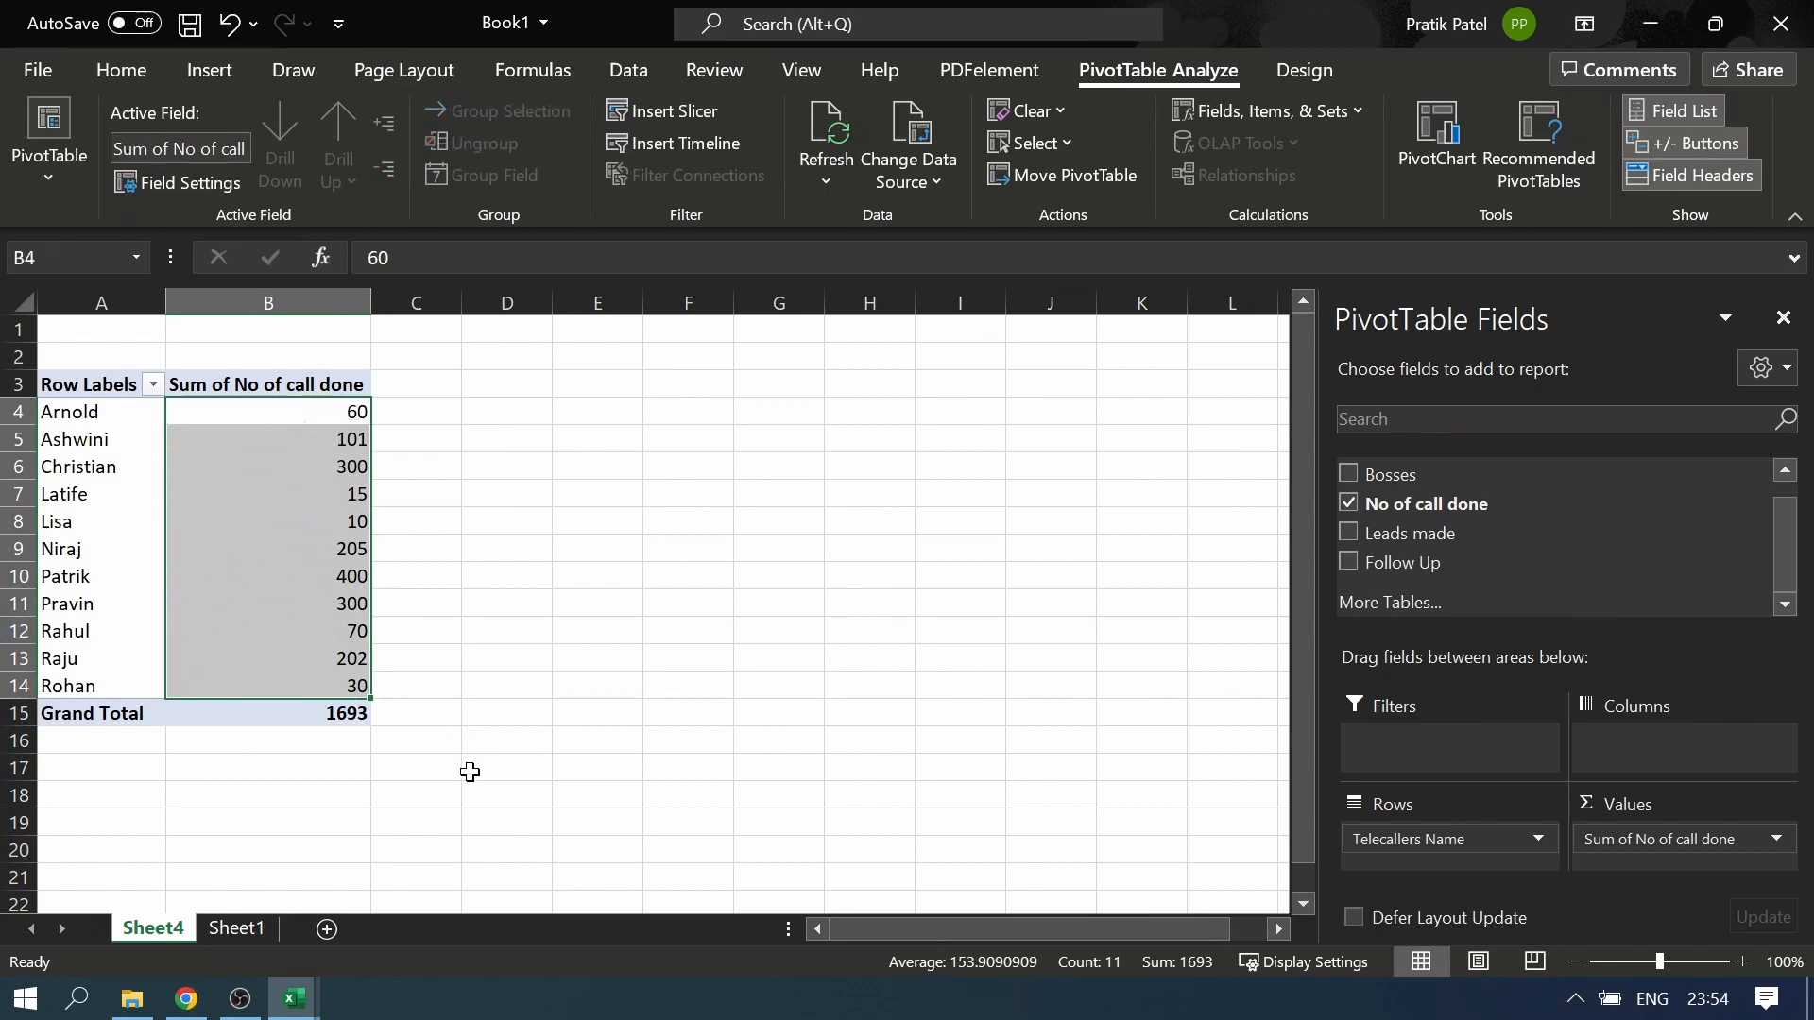
{"action": "left_click", "coordinate": [457, 692]}
{"action": "left_click", "coordinate": [336, 605]}
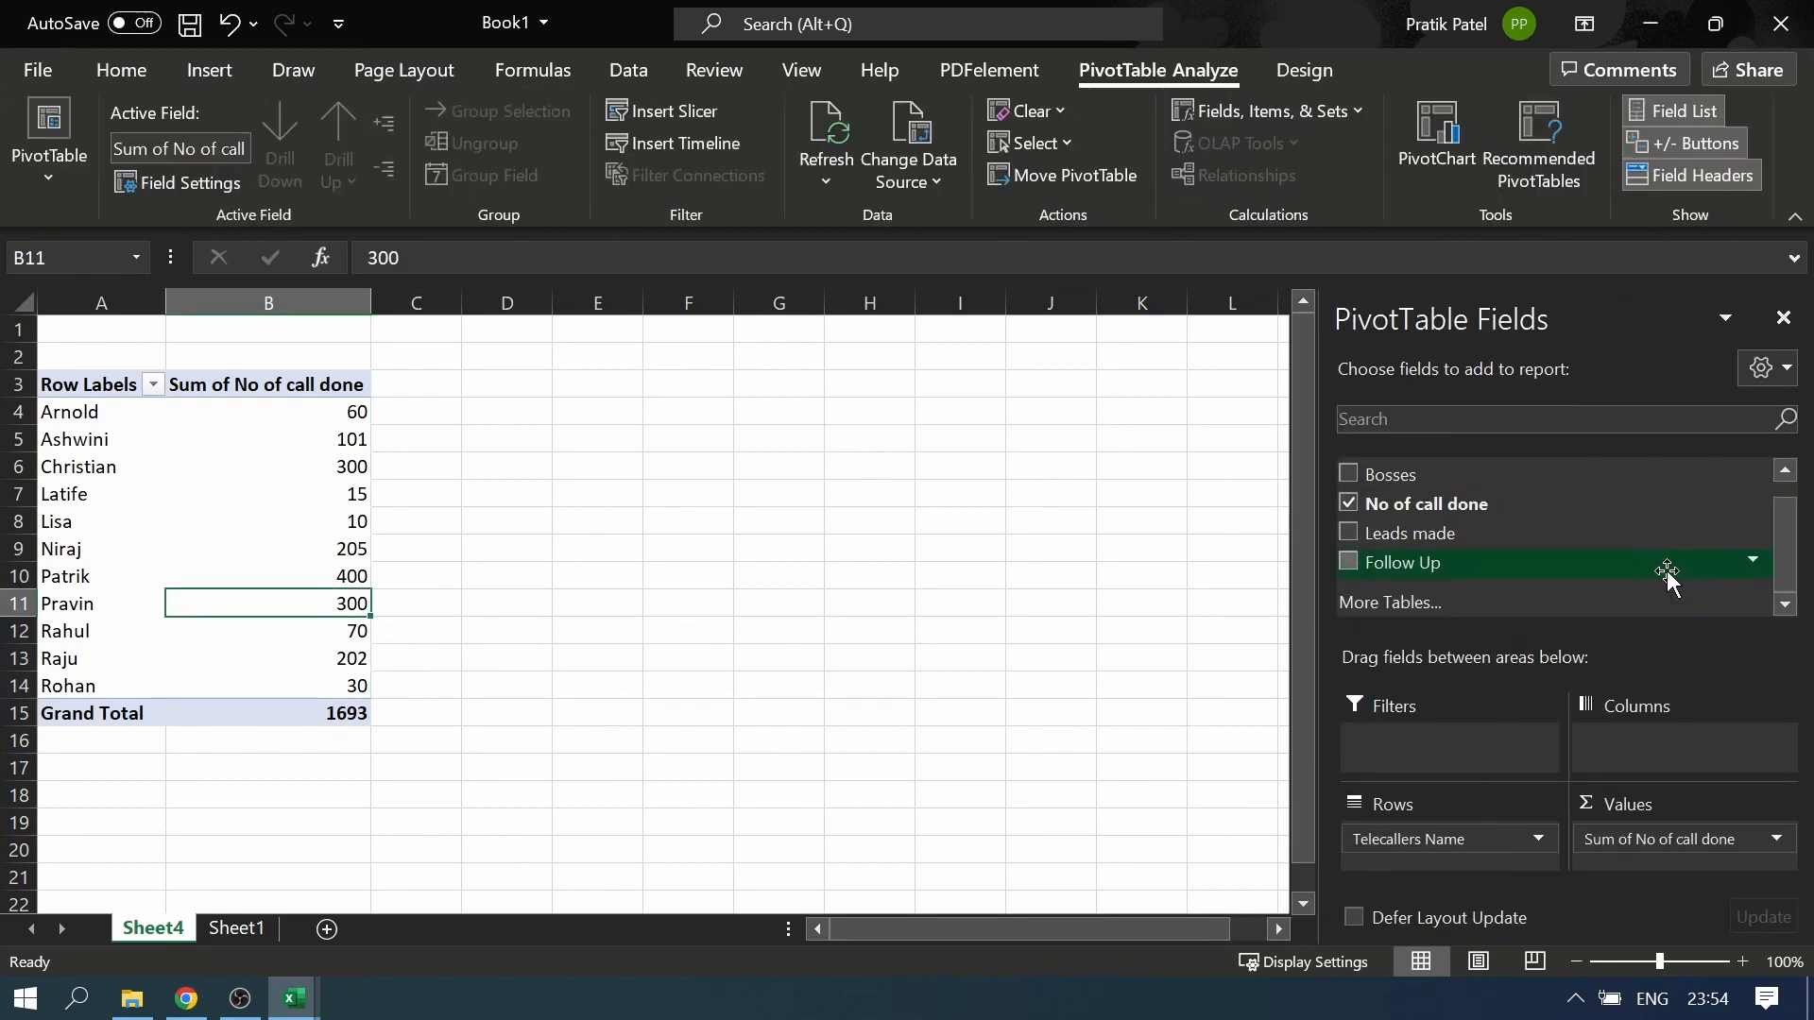
Rebuild the PivotTable with Bosses in the rows and No of call done in the values
{"action": "left_click_drag", "start_coordinate": [1427, 844], "coordinate": [531, 682]}
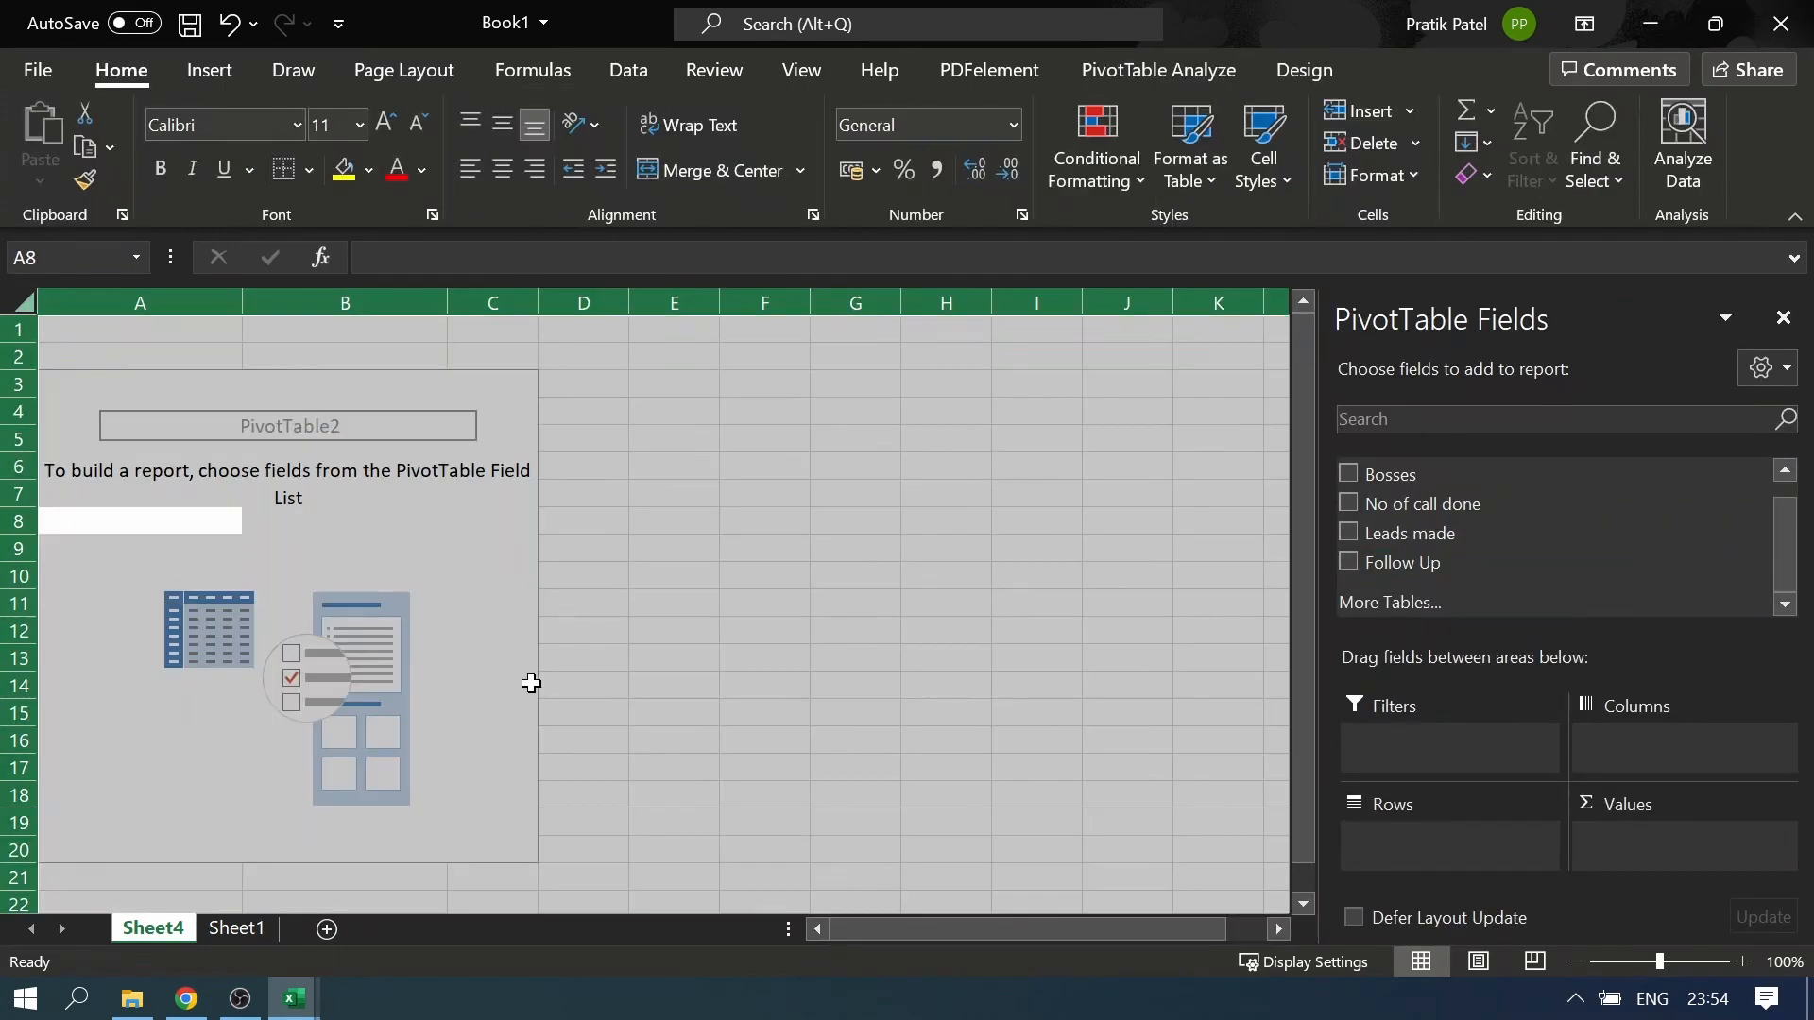
{"action": "left_click", "coordinate": [518, 571]}
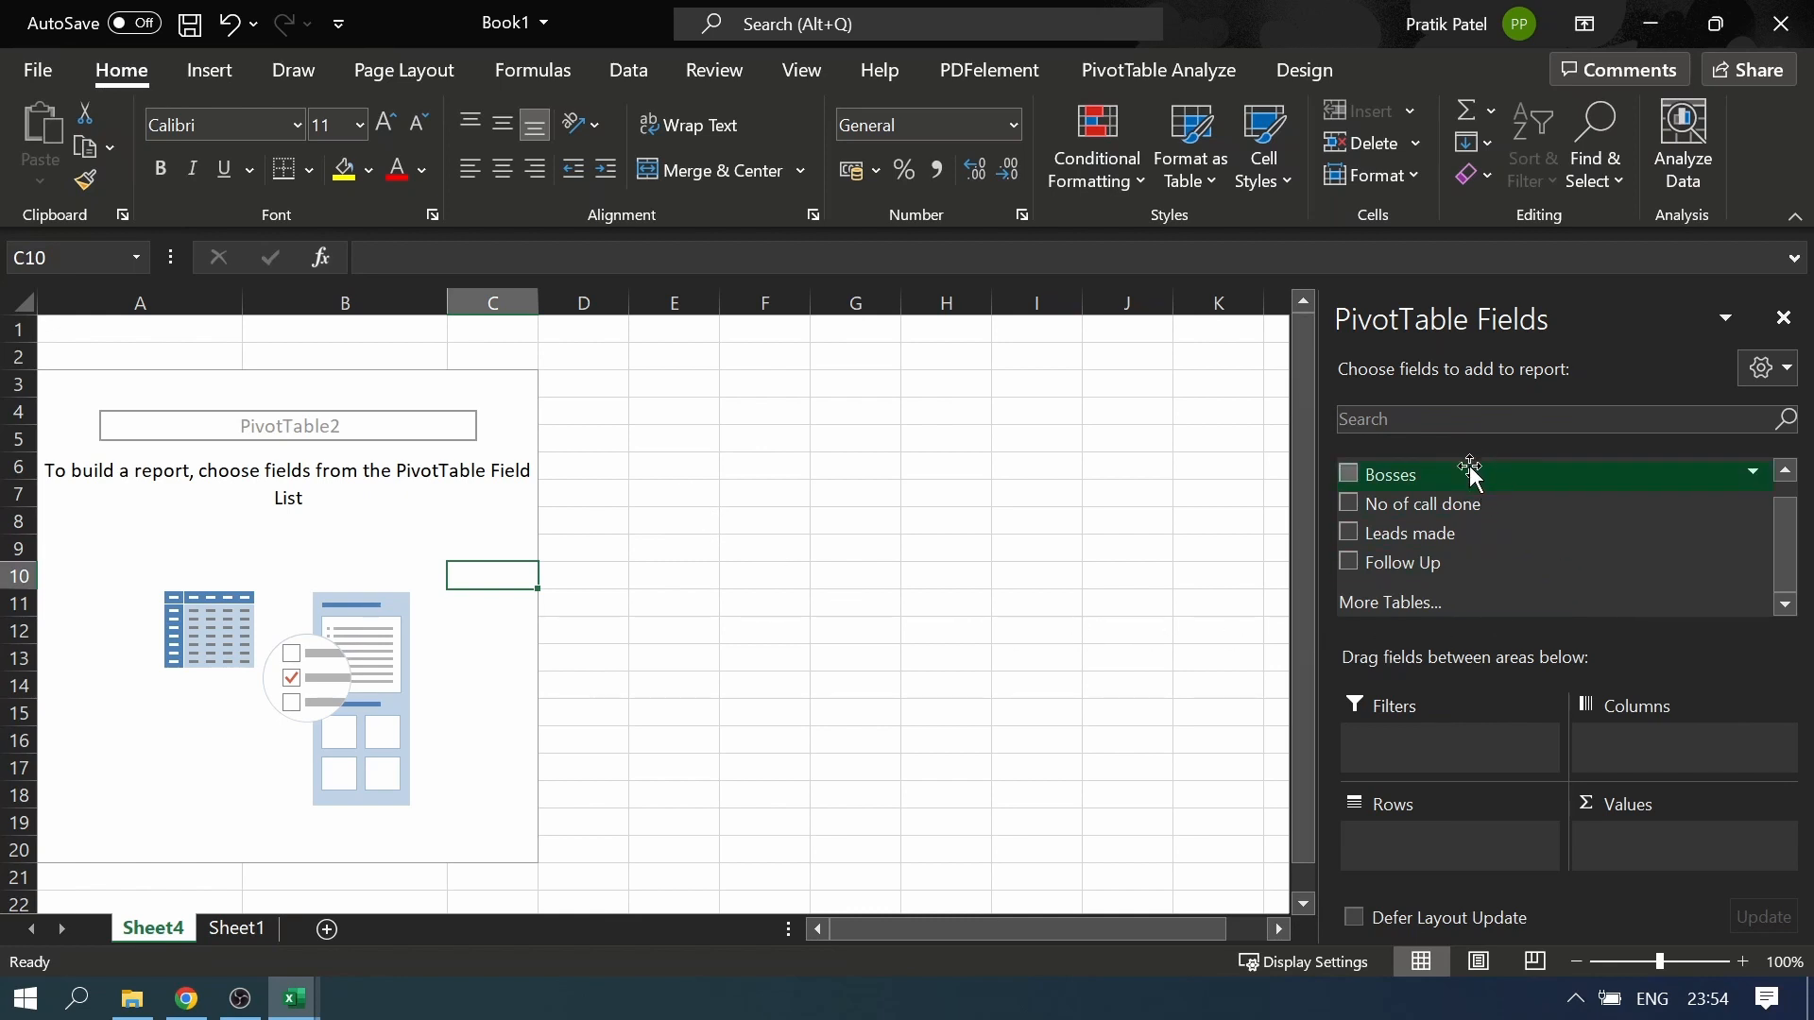
{"action": "left_click_drag", "start_coordinate": [1470, 473], "coordinate": [1421, 858]}
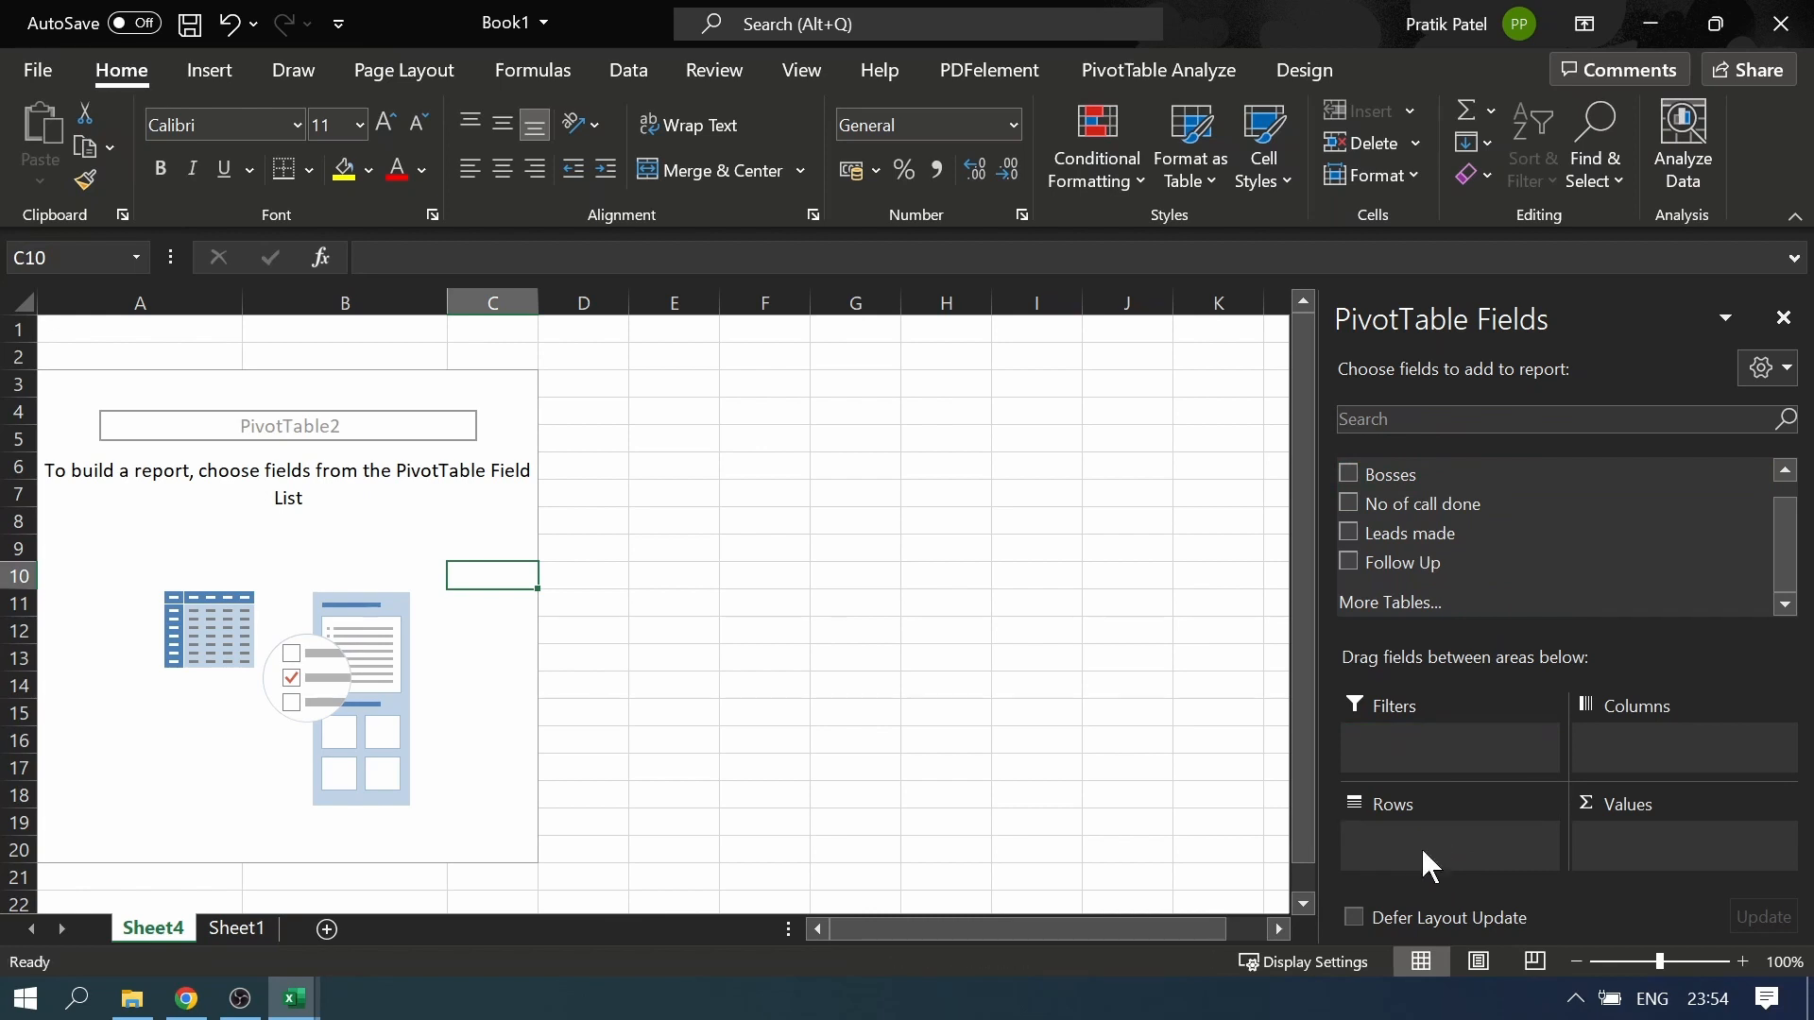
{"action": "left_click_drag", "start_coordinate": [1425, 506], "coordinate": [1672, 860]}
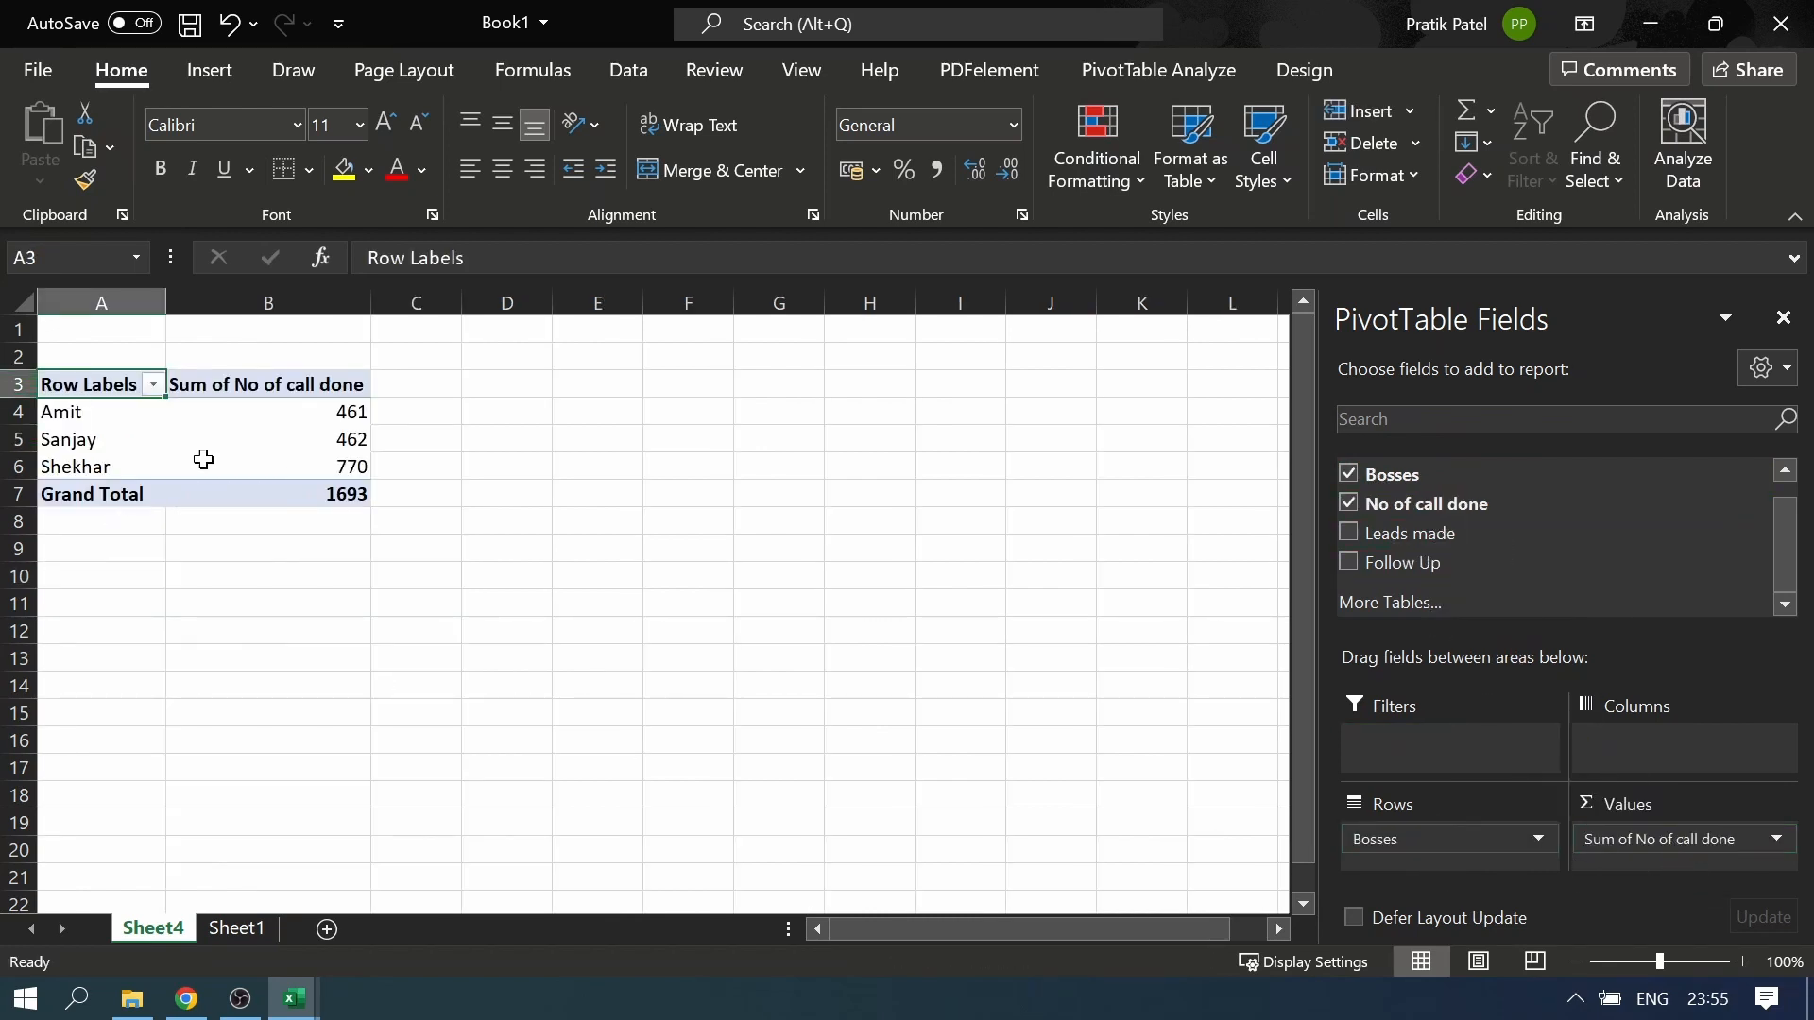
Examine the number of calls done under each boss and the grand total for all bosses
{"action": "left_click", "coordinate": [71, 410]}
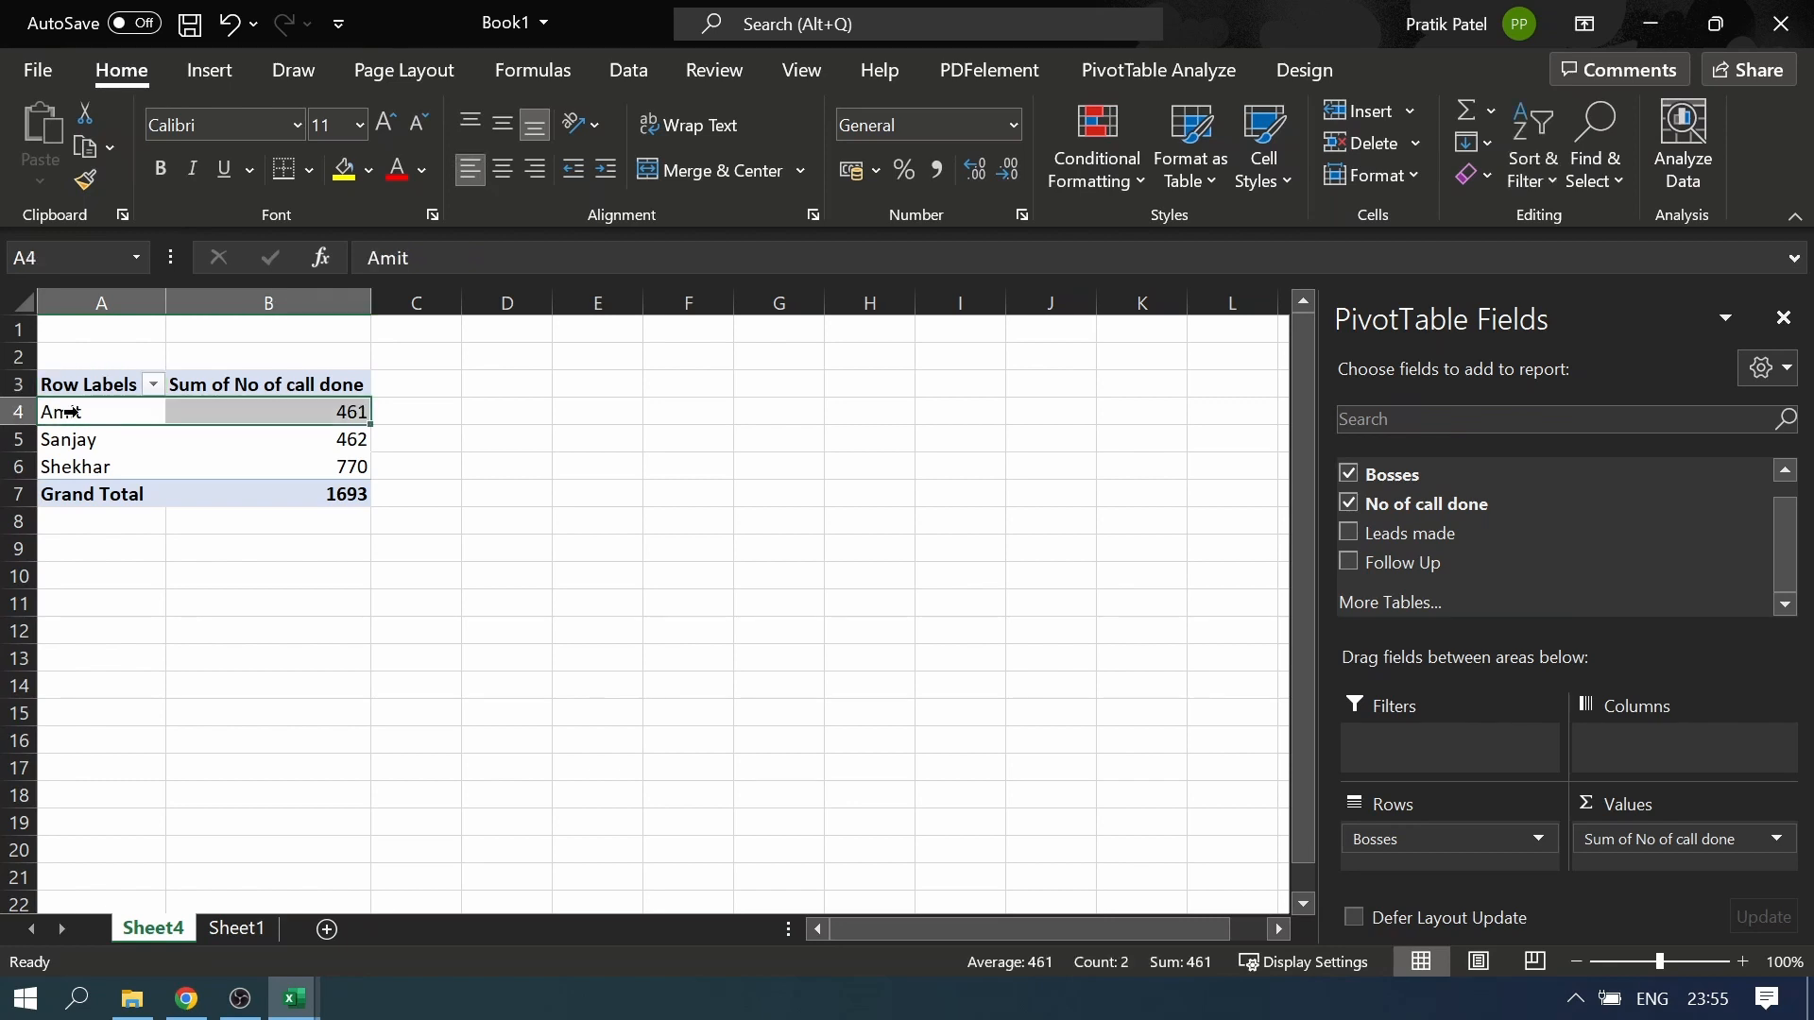
{"action": "left_click", "coordinate": [358, 413]}
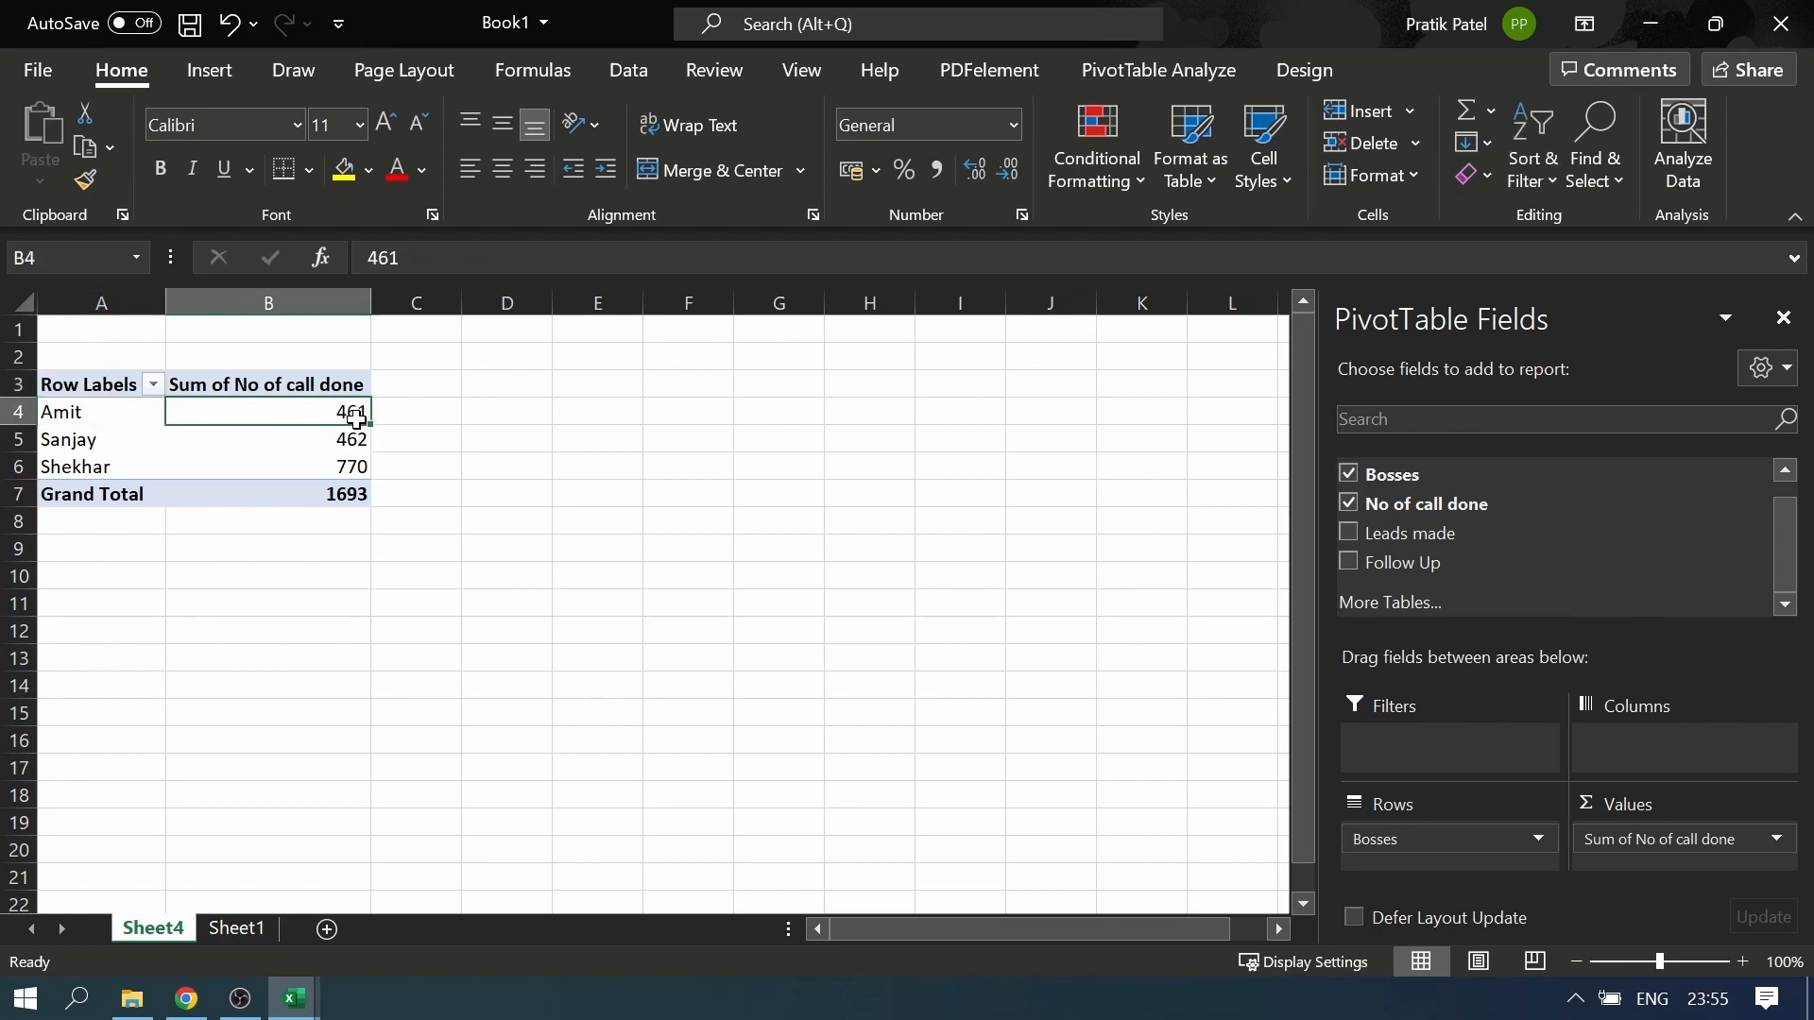
{"action": "left_click", "coordinate": [60, 446]}
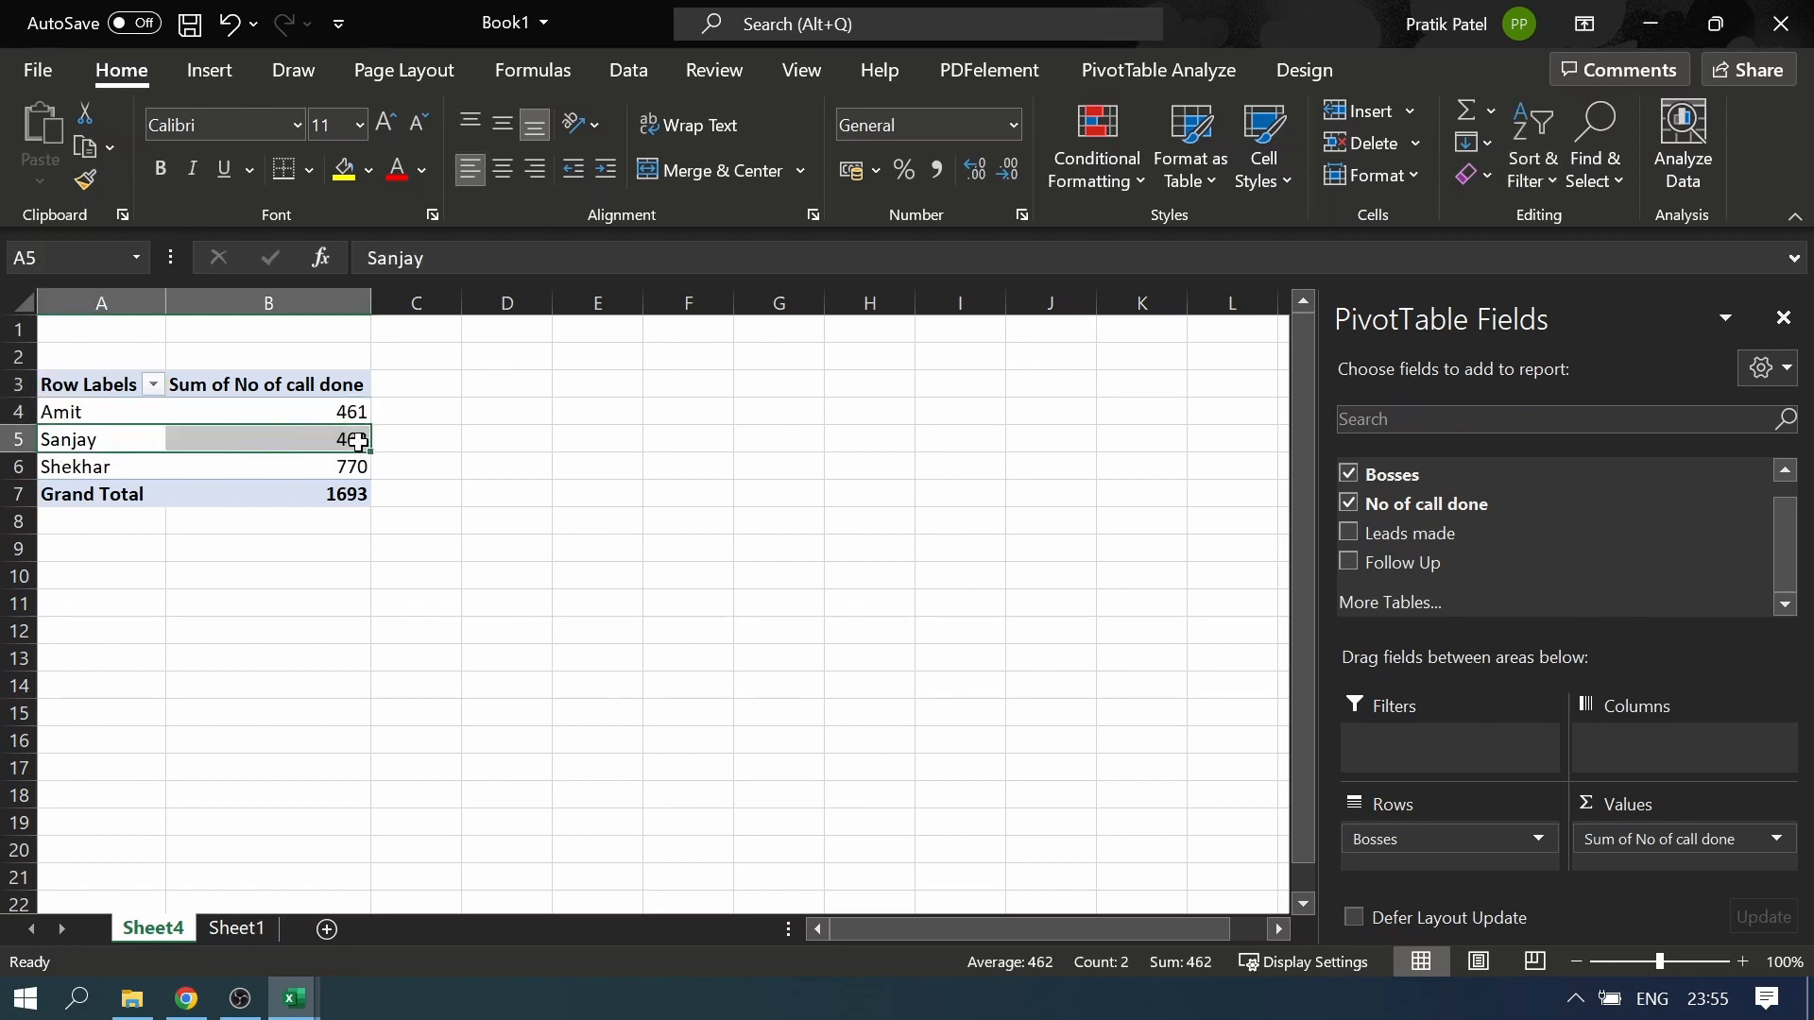
{"action": "left_click", "coordinate": [358, 442]}
{"action": "left_click", "coordinate": [95, 467]}
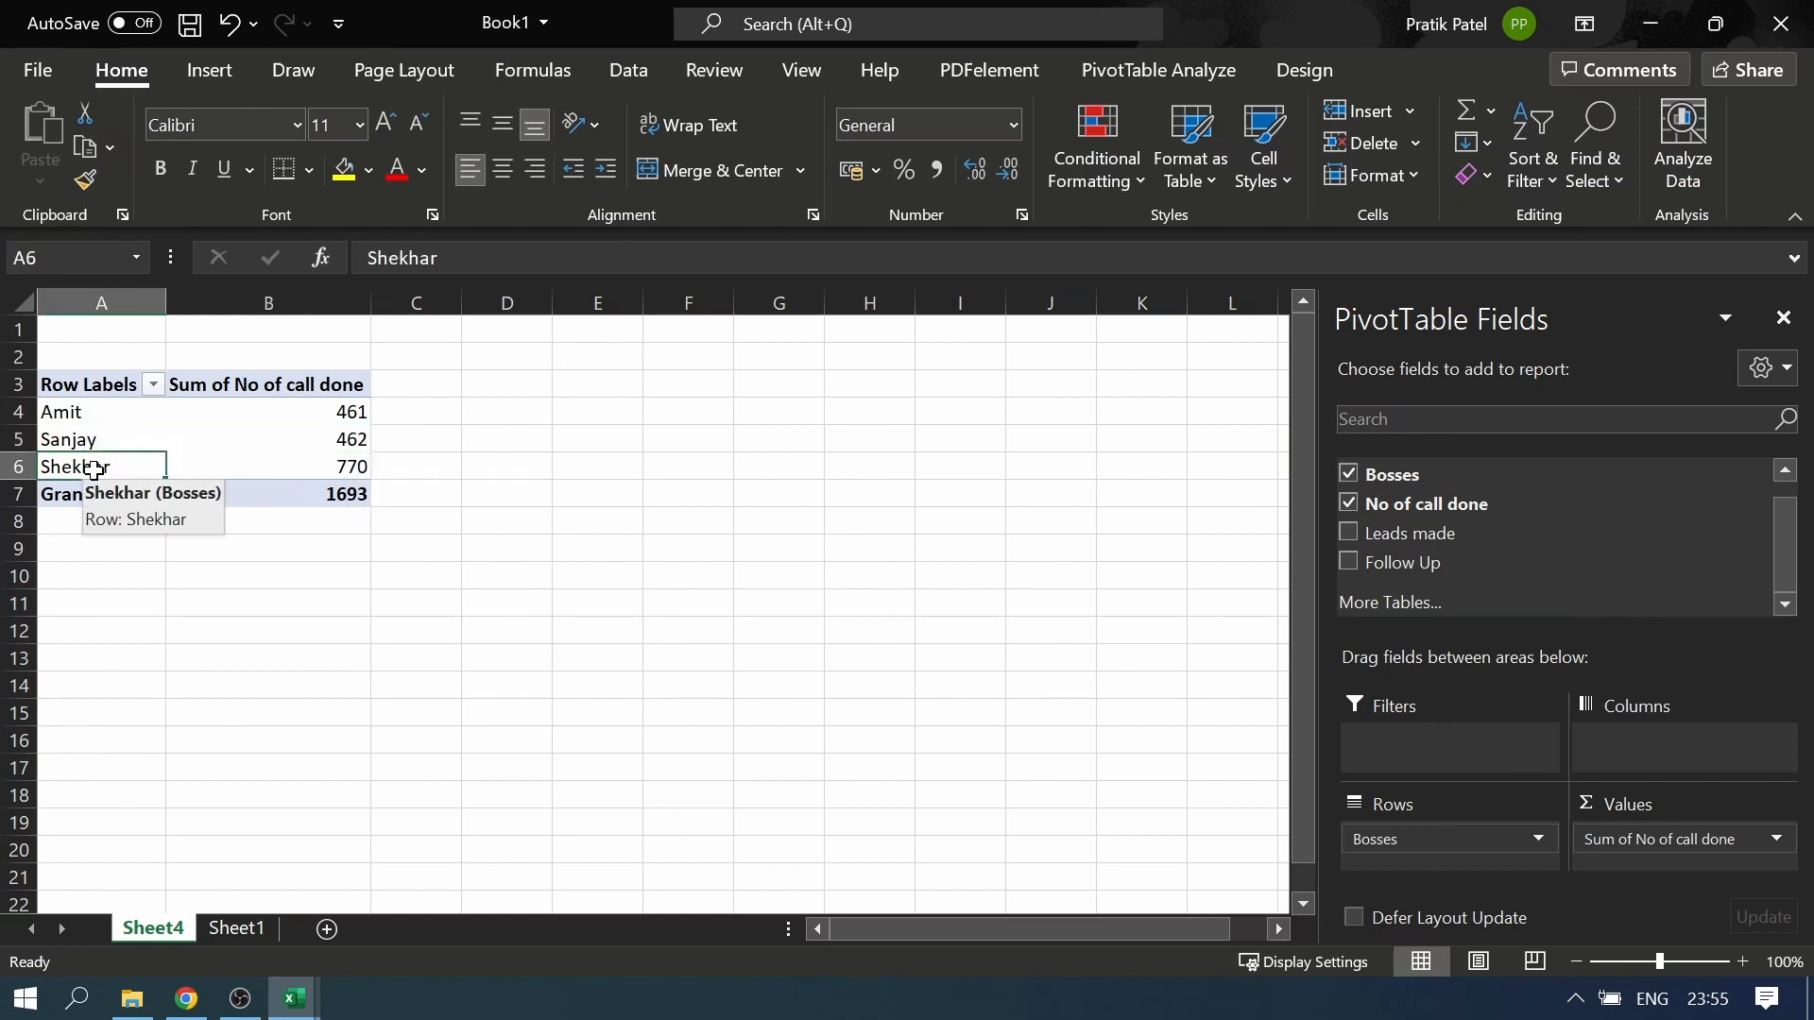
{"action": "left_click", "coordinate": [352, 467]}
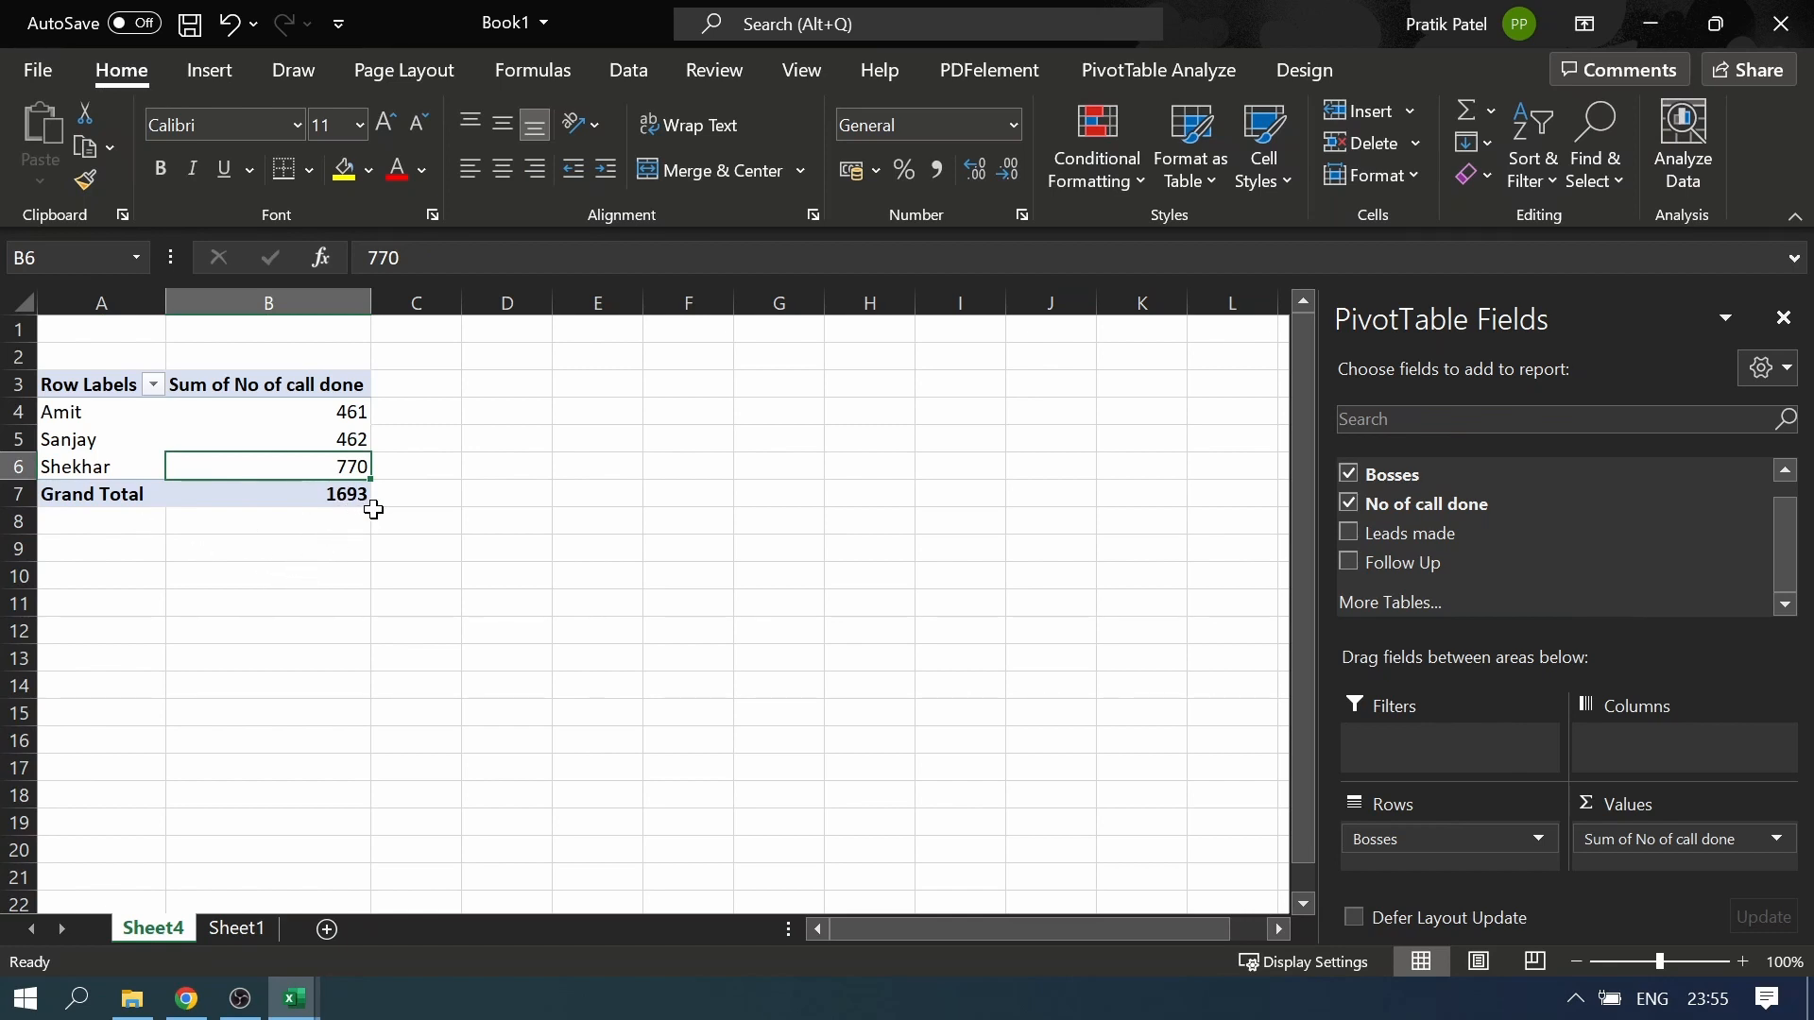
{"action": "key", "text": "ctrl+a"}
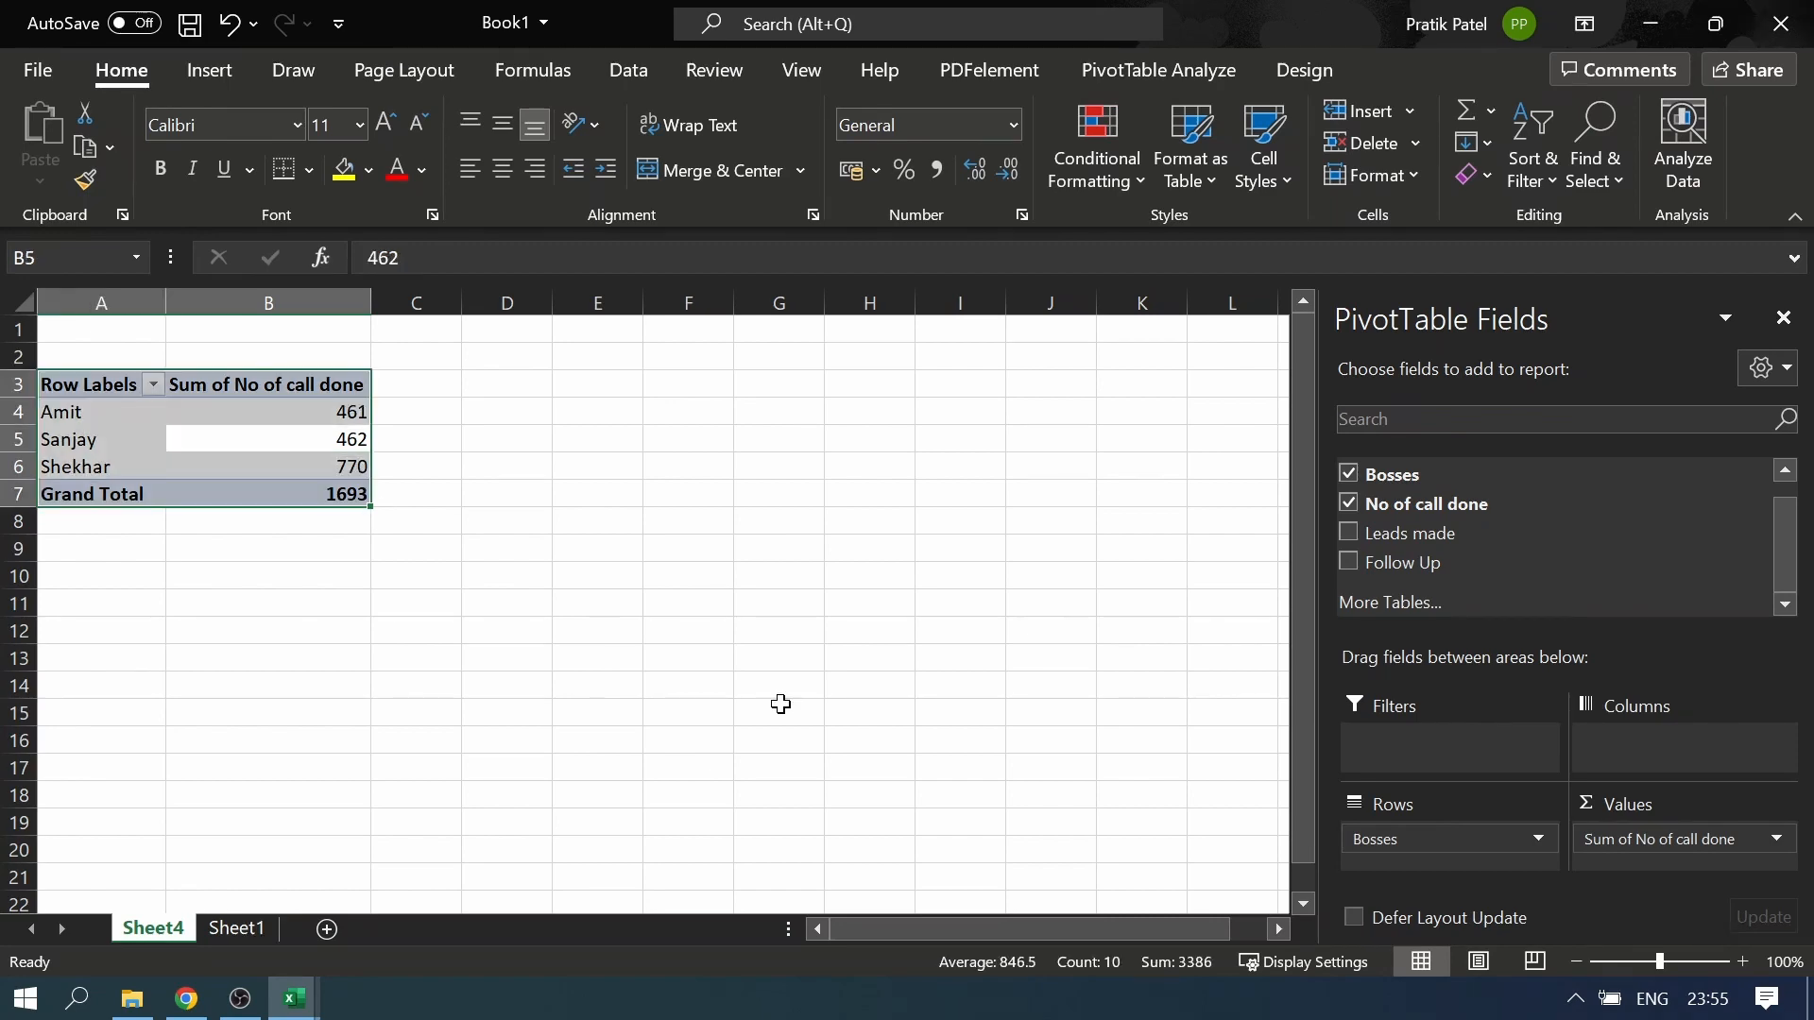
{"action": "left_click", "coordinate": [780, 704]}
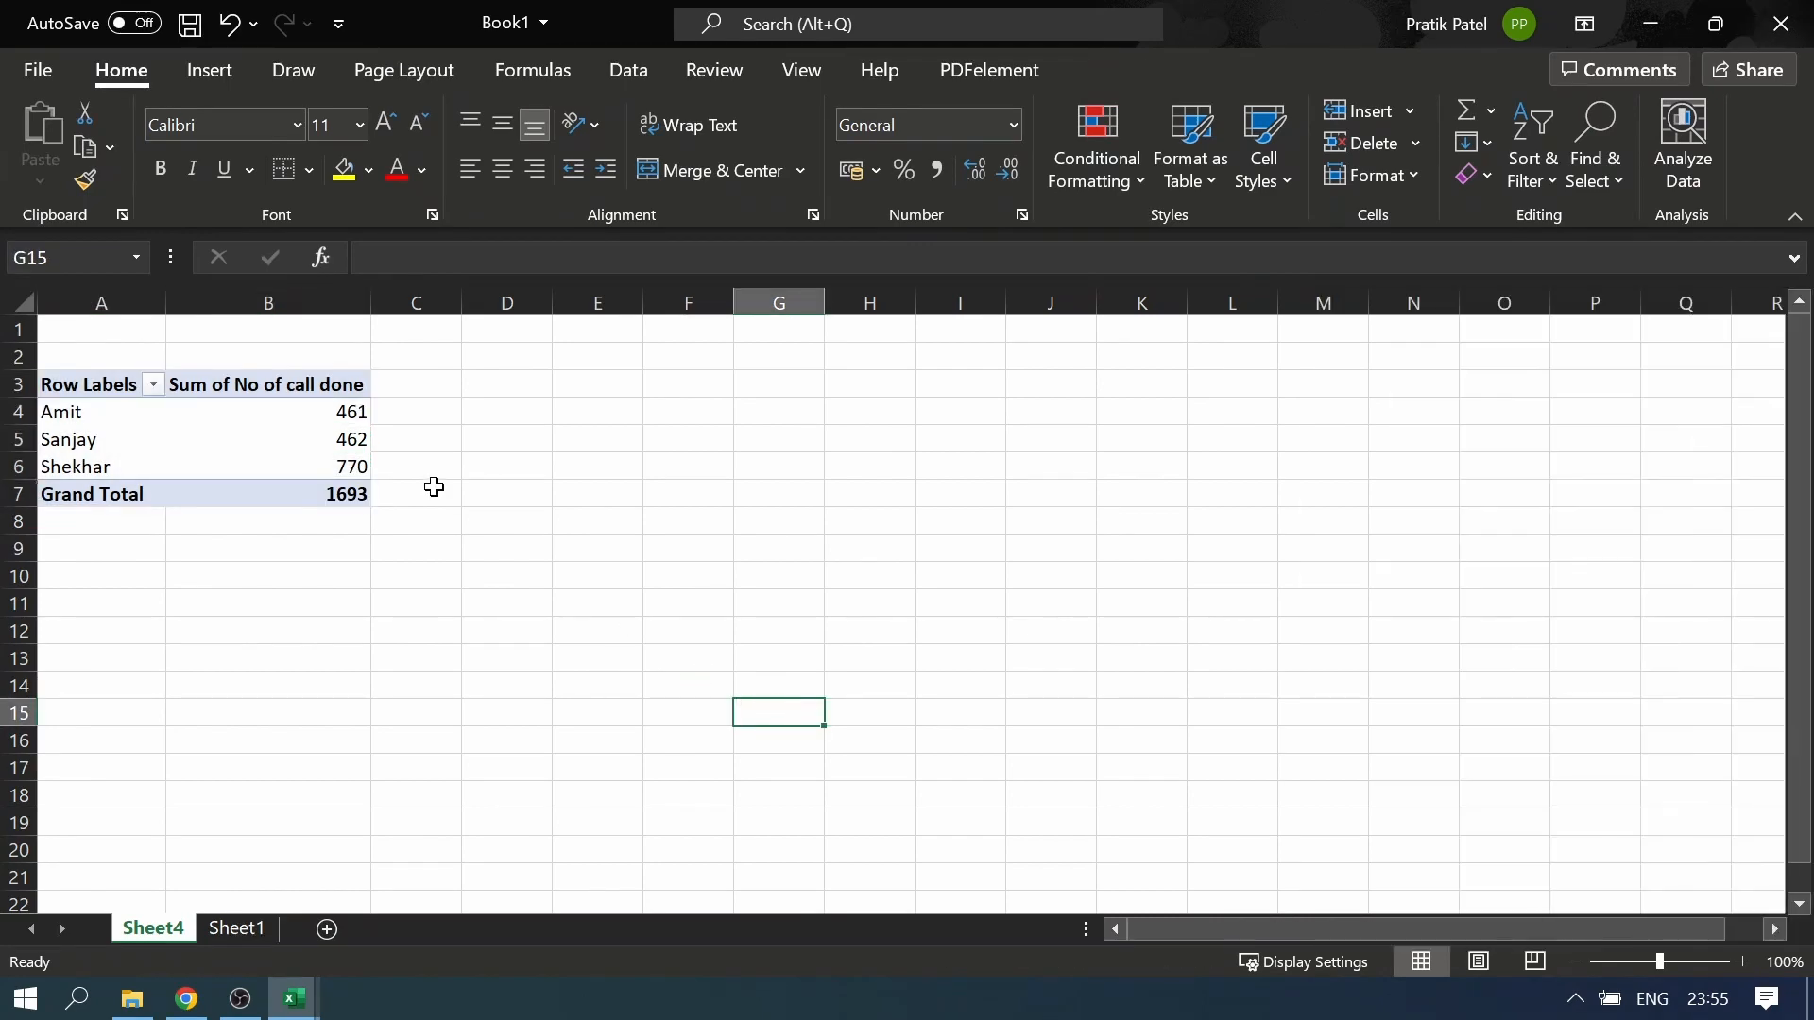
{"action": "left_click", "coordinate": [367, 492]}
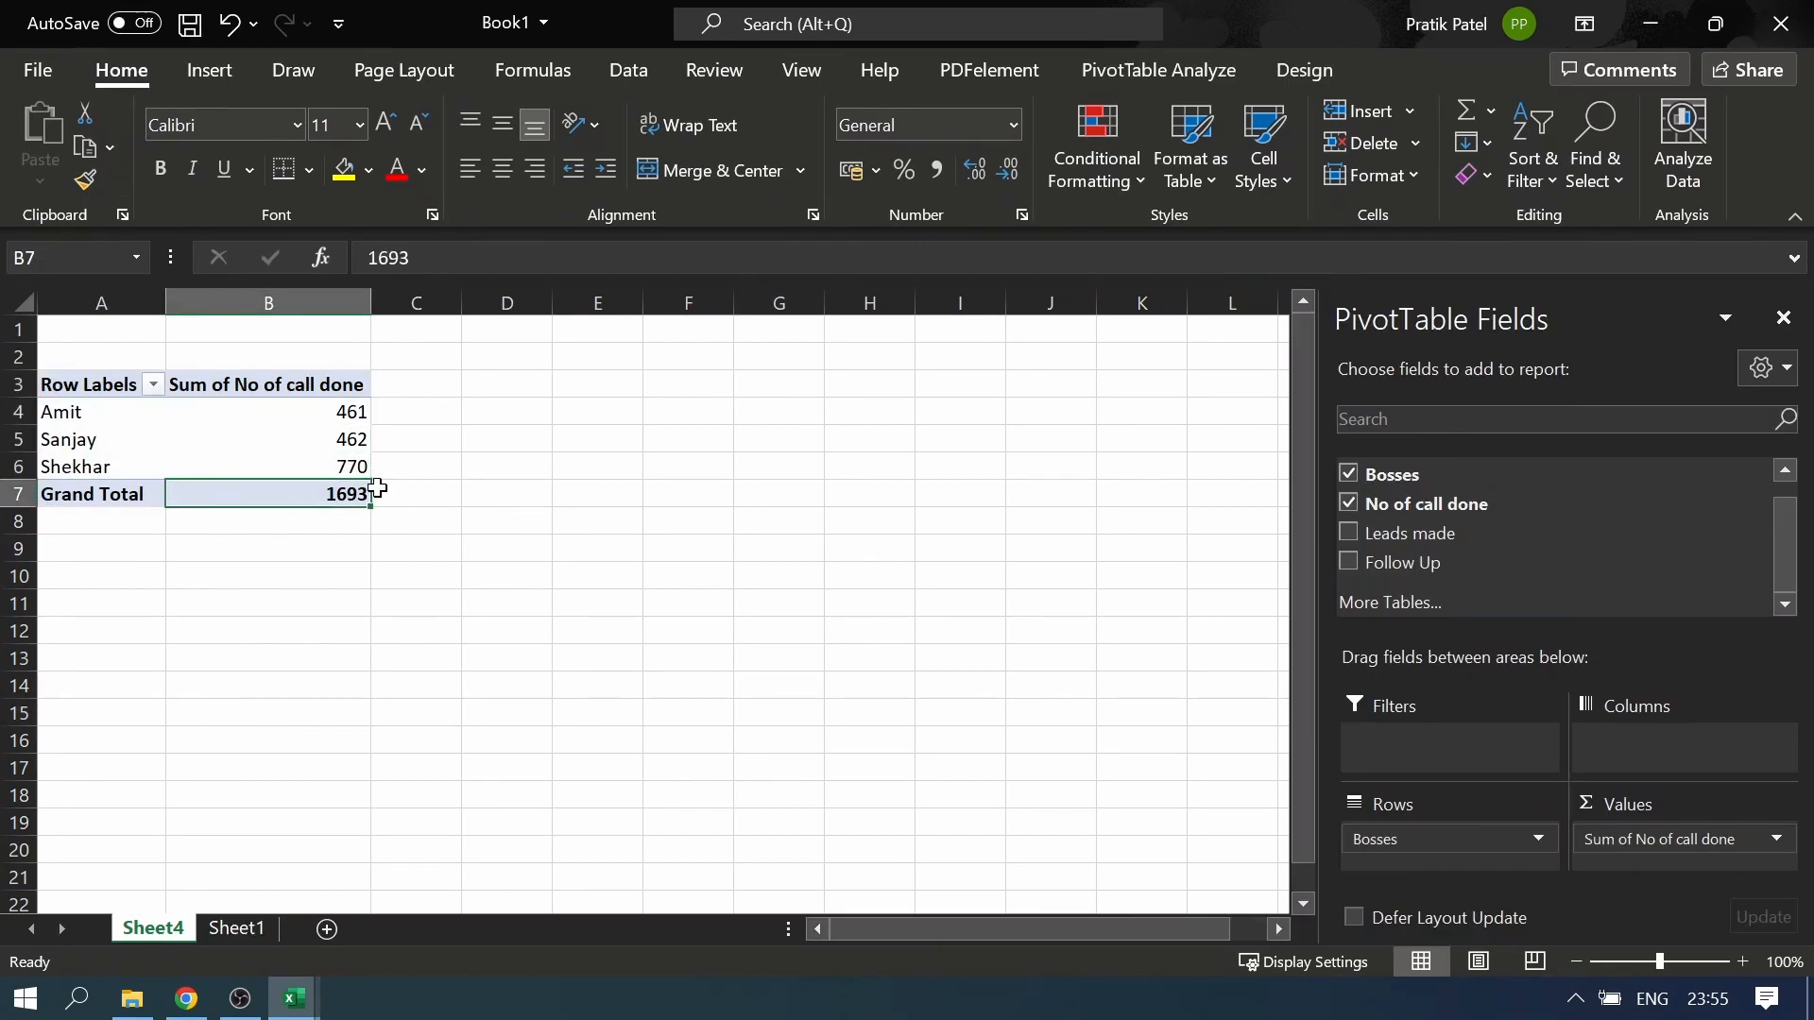
{"action": "mouse_move", "coordinate": [363, 484]}
Replace Bosses with Telecallers Name in the PivotTable's rows and add Bosses as a report filter
{"action": "mouse_move", "coordinate": [1437, 843]}
{"action": "left_mouse_down"}
{"action": "mouse_move", "coordinate": [1389, 529]}
{"action": "mouse_move", "coordinate": [1426, 514]}
{"action": "mouse_move", "coordinate": [1466, 818]}
{"action": "mouse_move", "coordinate": [1444, 860]}
{"action": "left_mouse_up"}
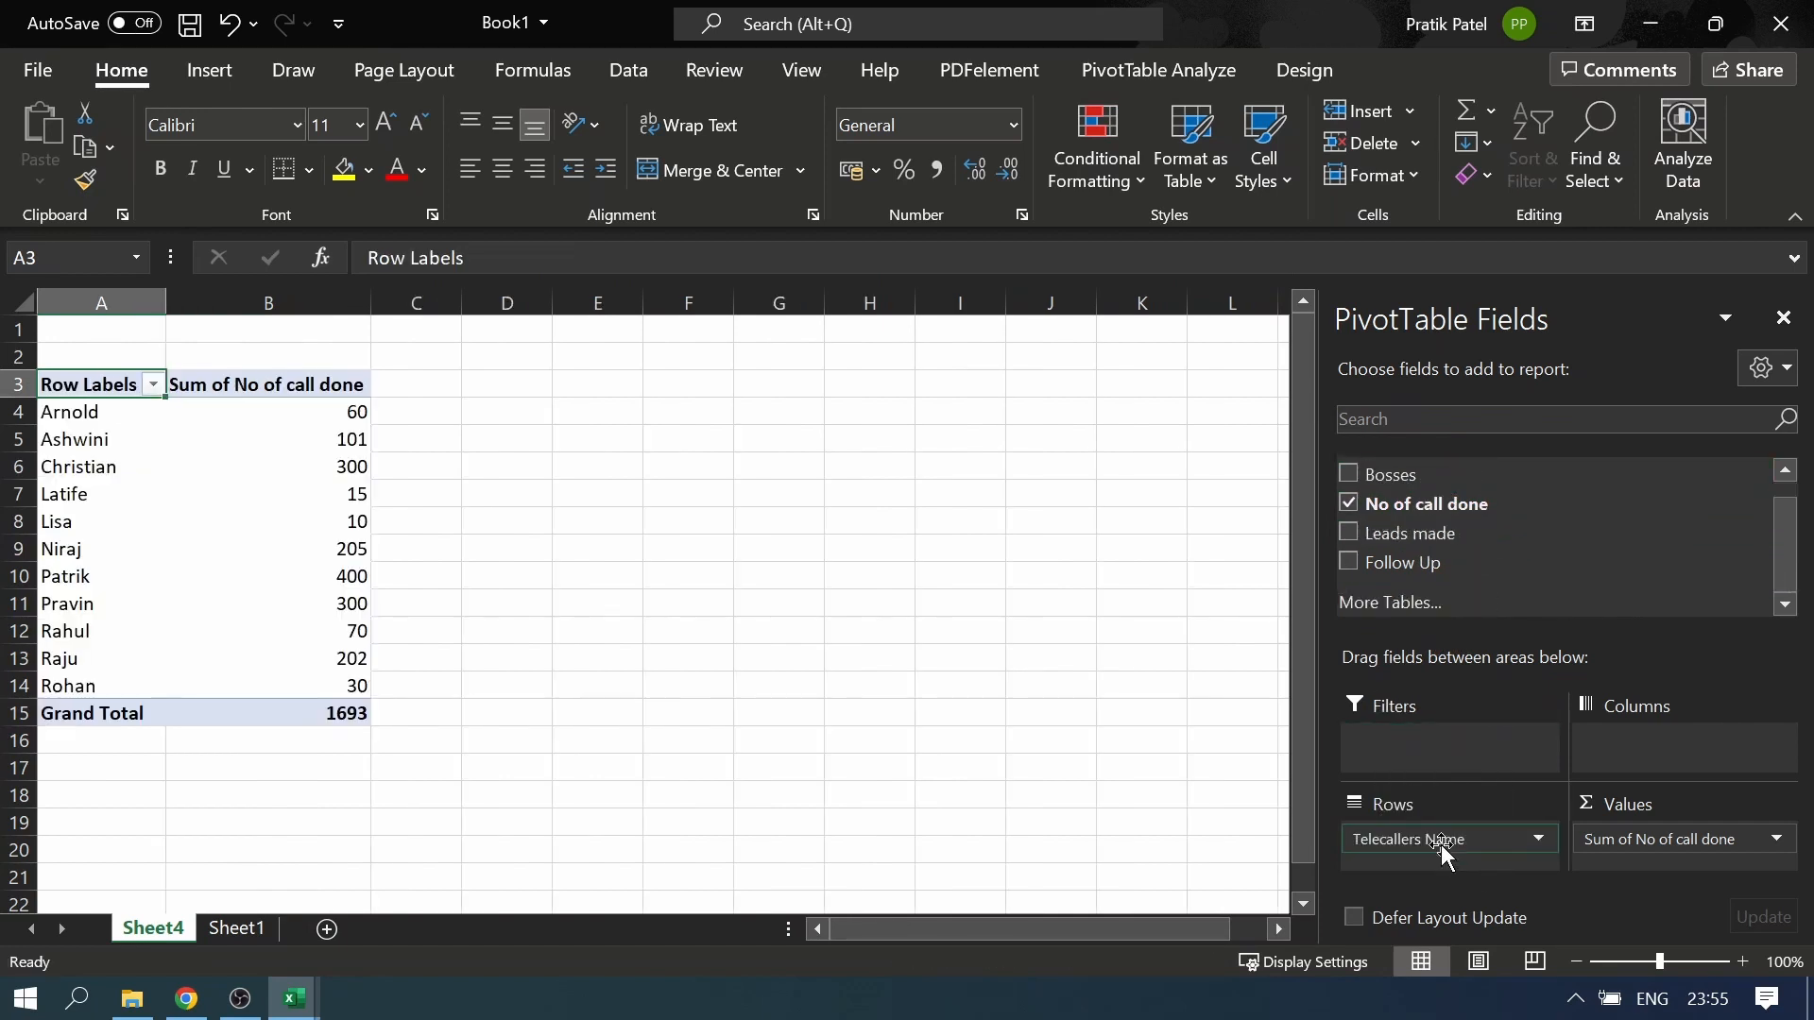
{"action": "left_click_drag", "start_coordinate": [1388, 479], "coordinate": [1425, 758]}
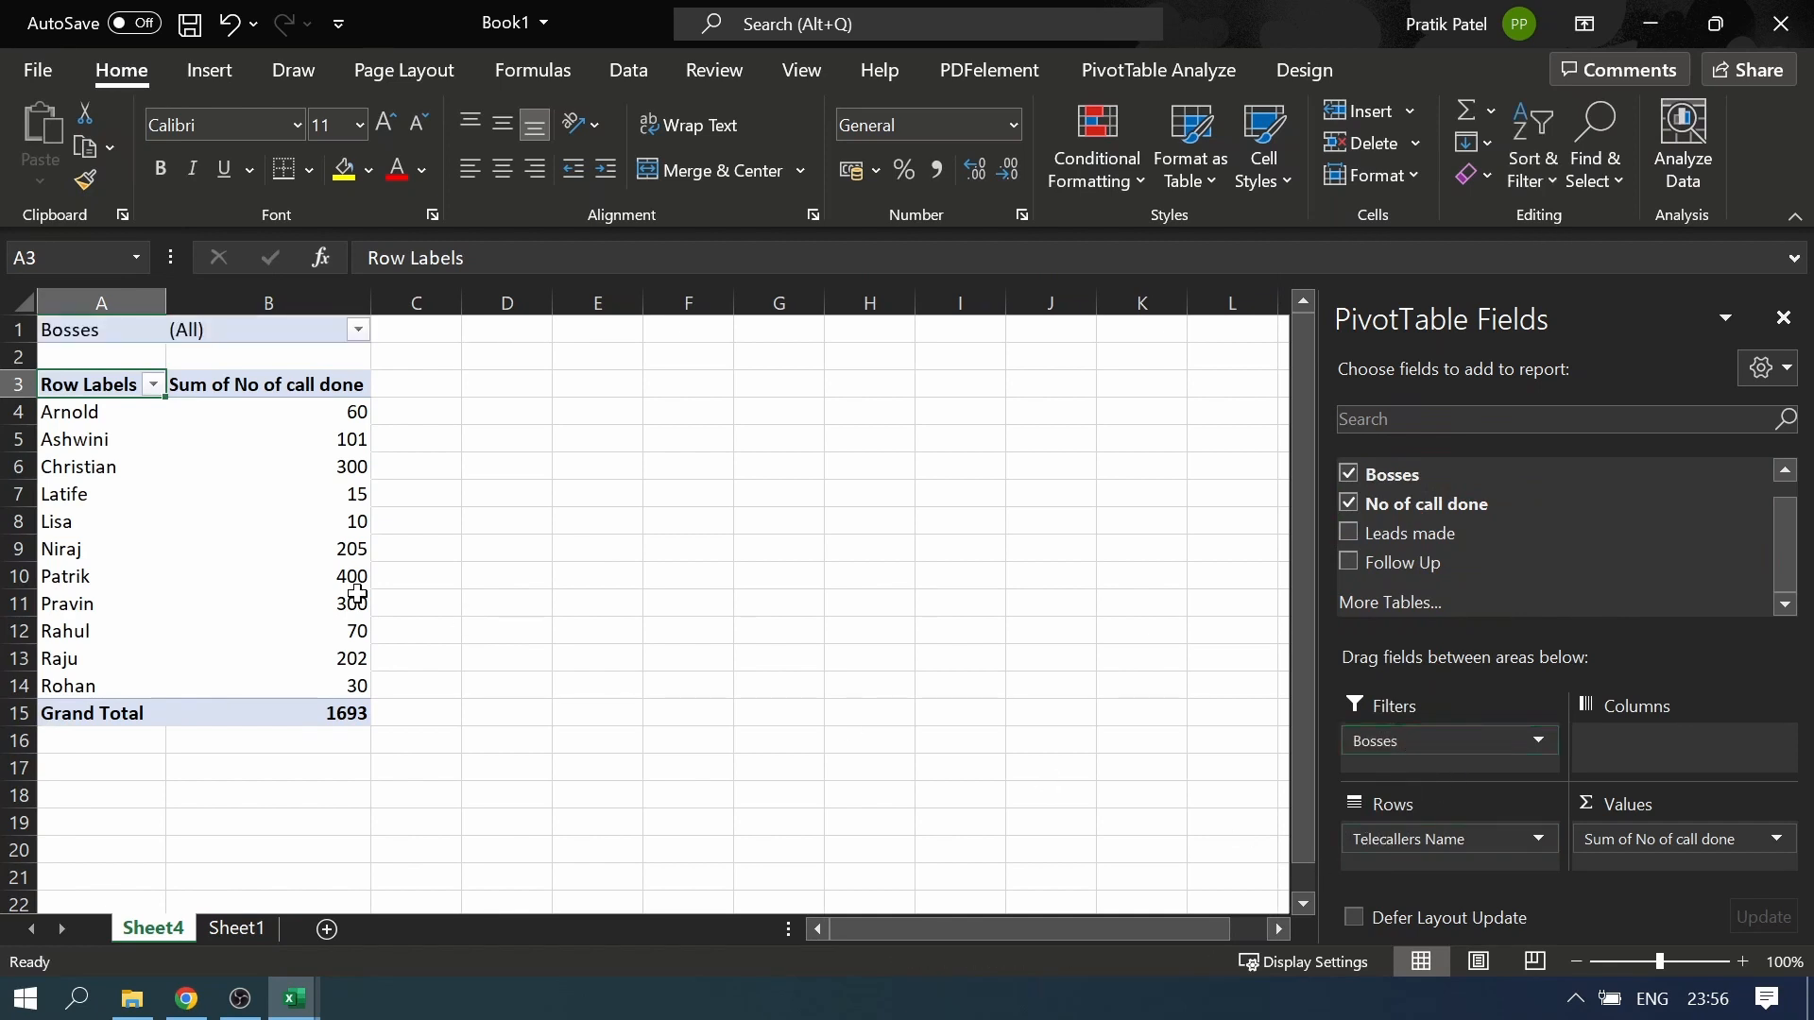
Allow multiple items in the Bosses filter and show only the second boss listed
{"action": "left_click", "coordinate": [359, 329]}
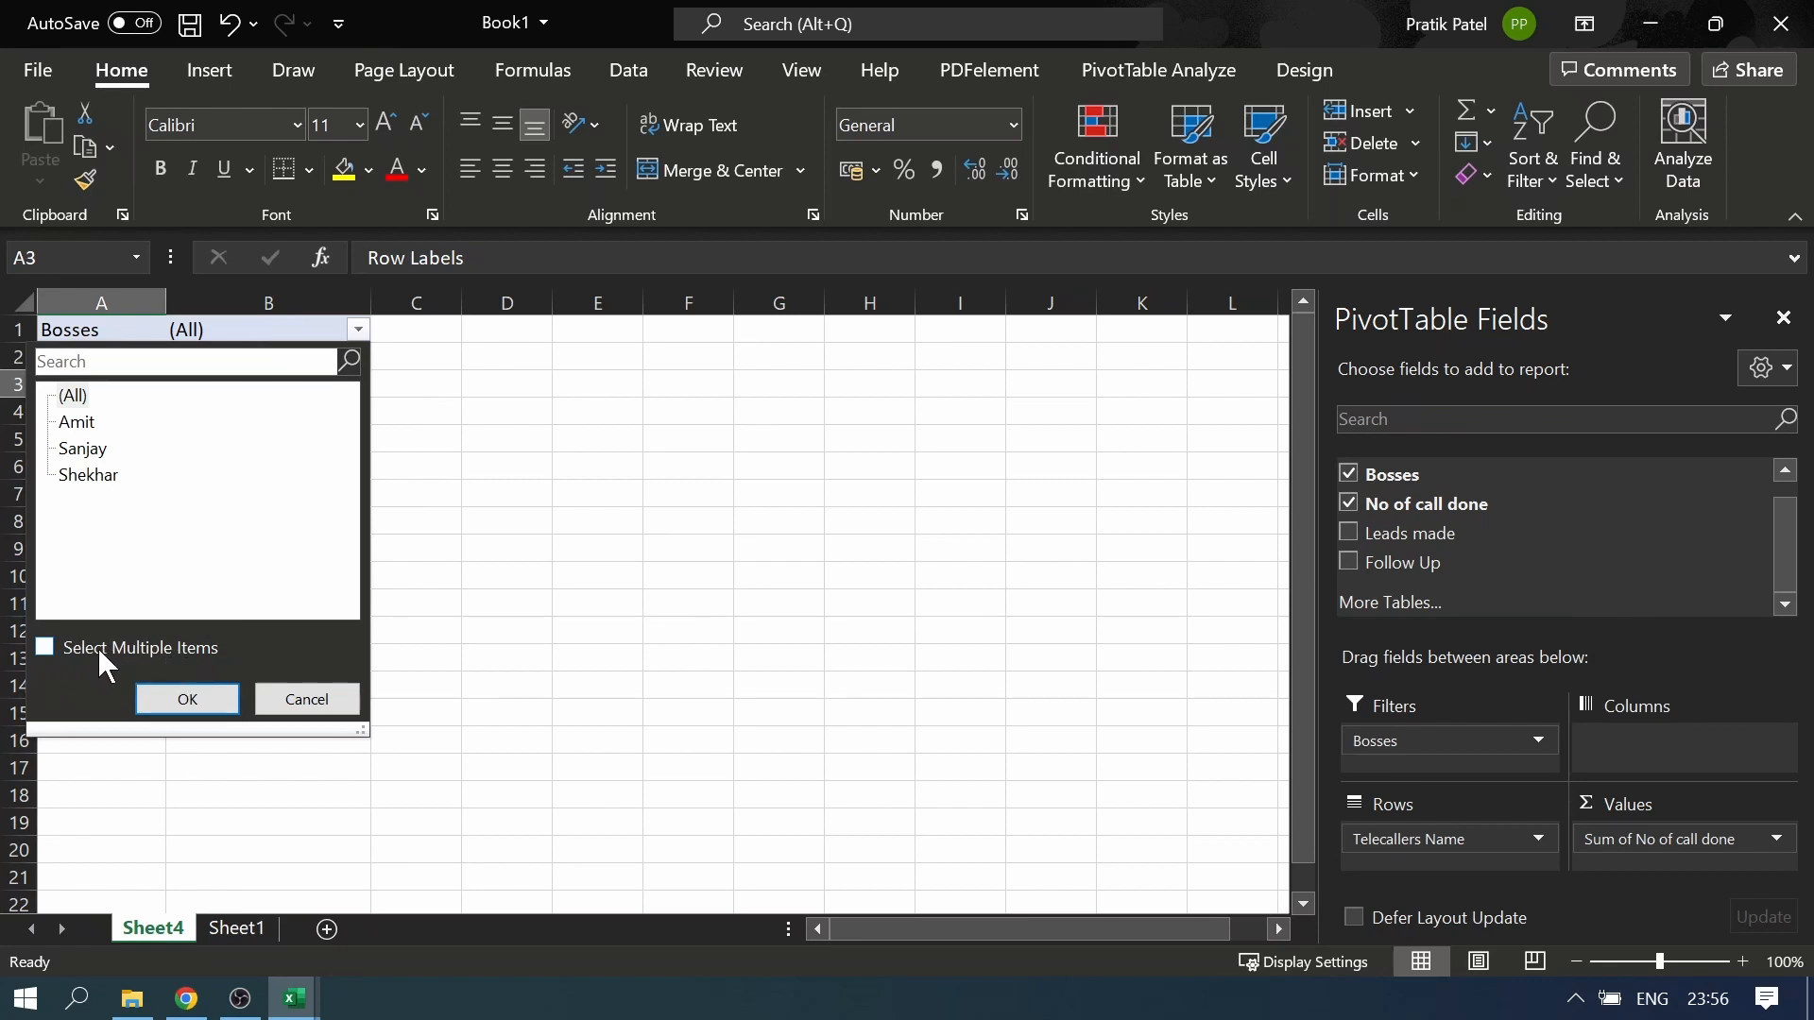
{"action": "left_click", "coordinate": [44, 647]}
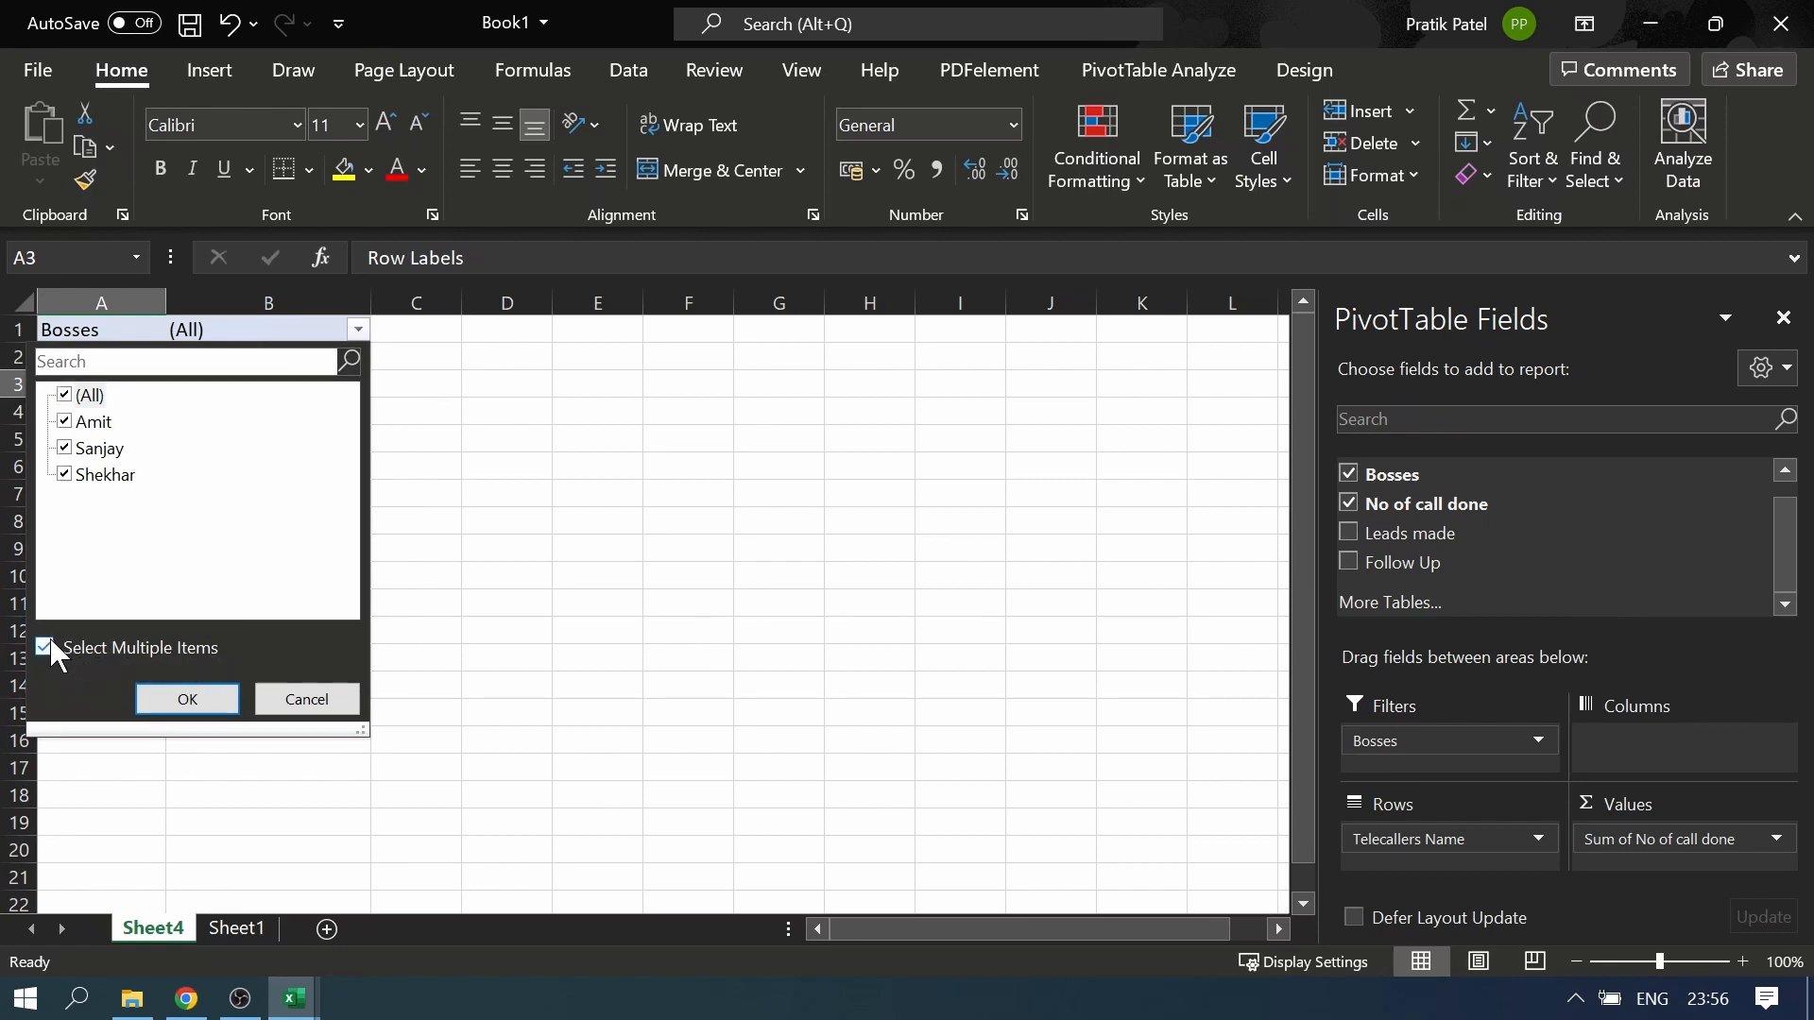
{"action": "left_click", "coordinate": [64, 397]}
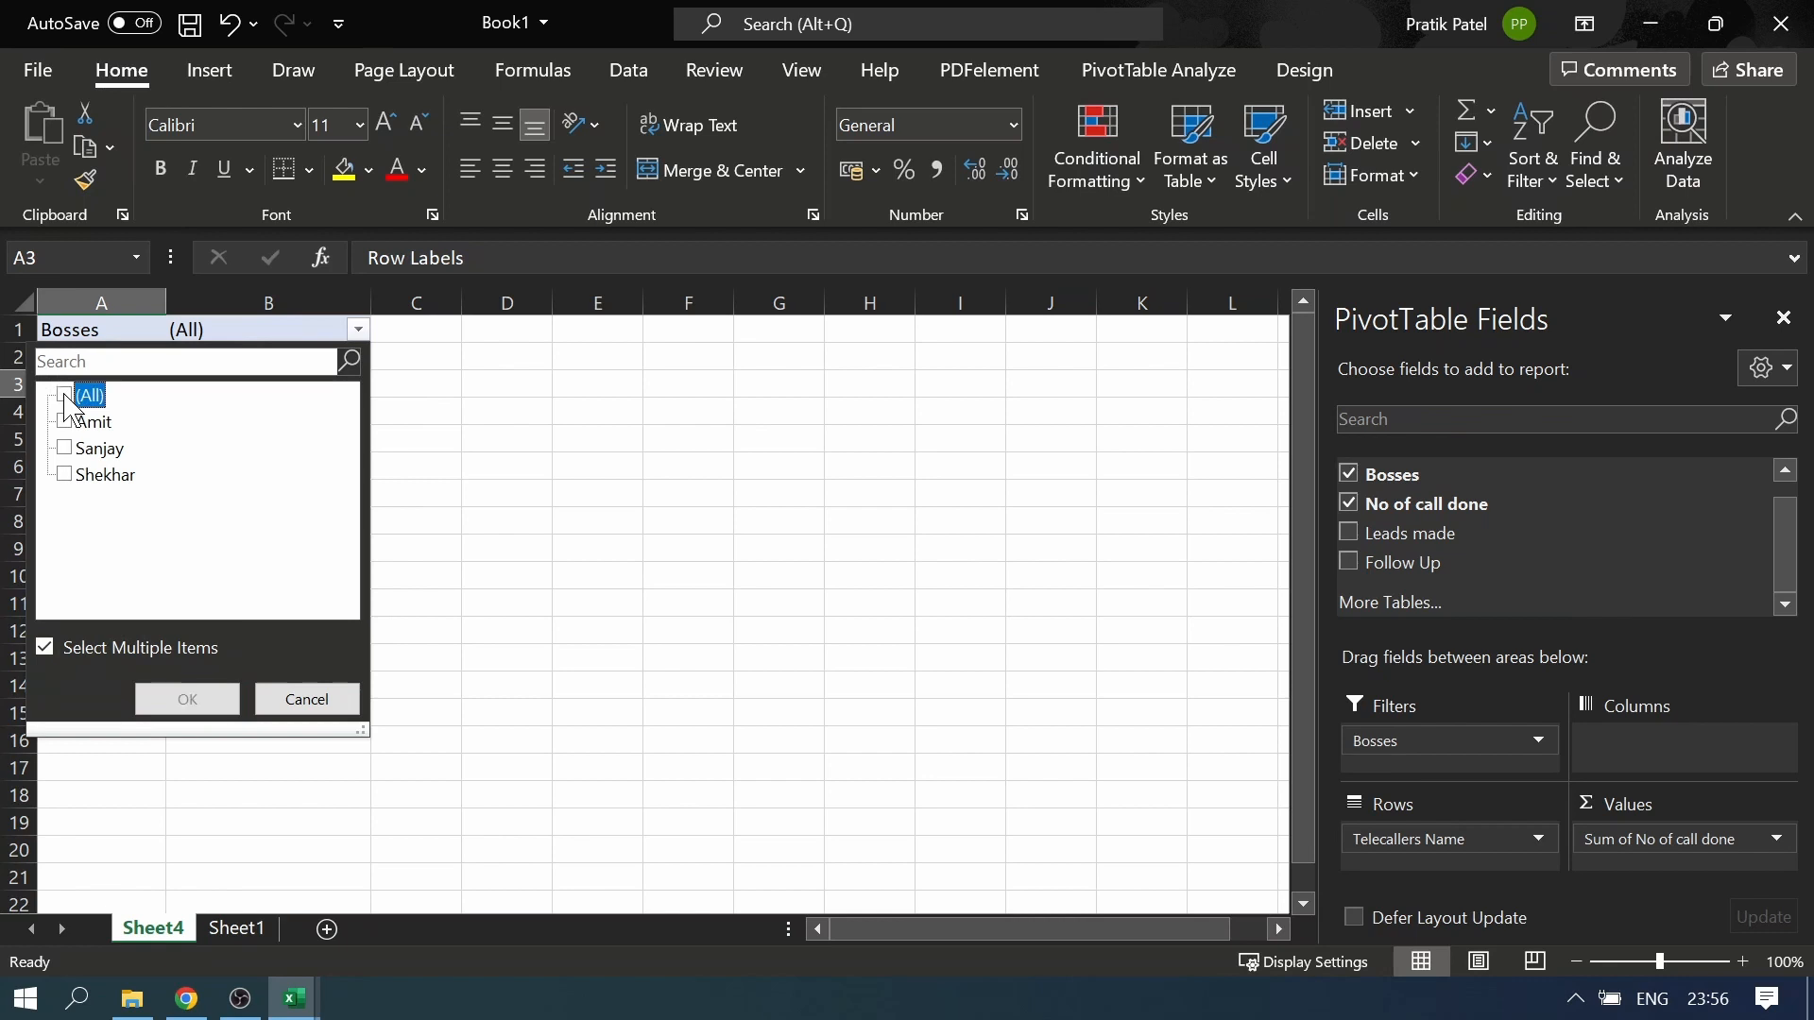
{"action": "left_click", "coordinate": [67, 450]}
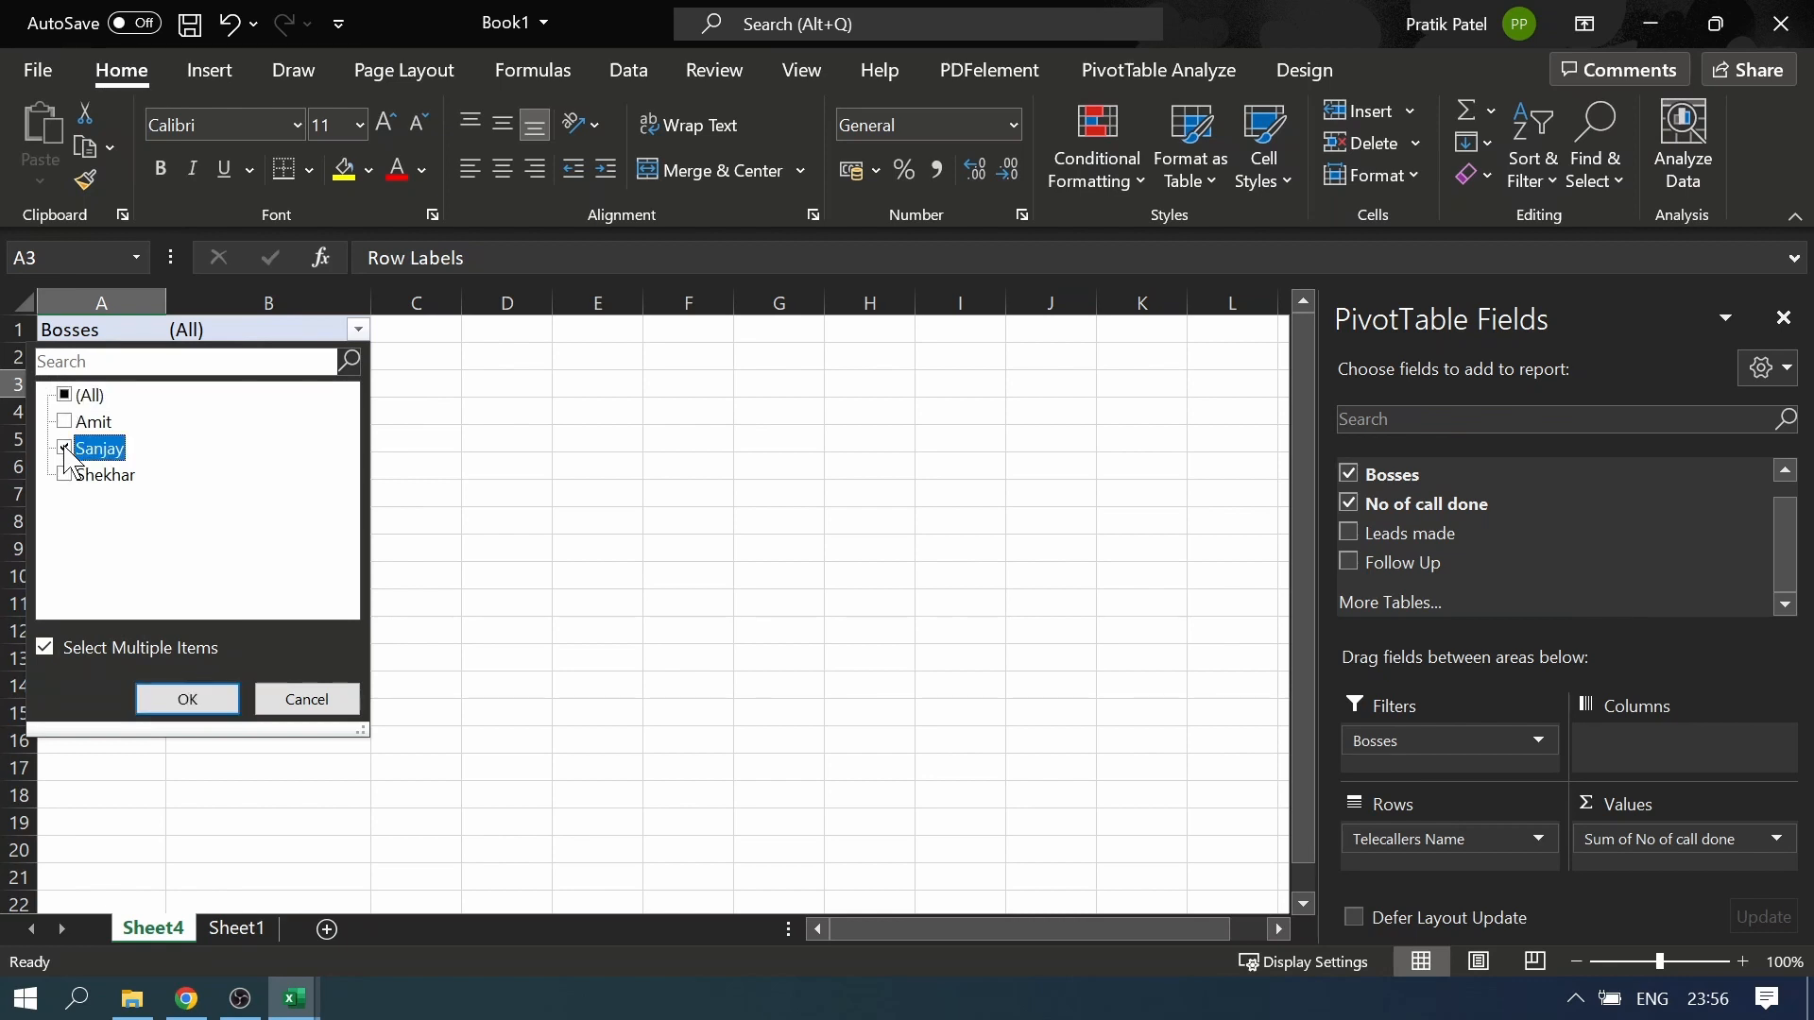
{"action": "left_click", "coordinate": [188, 699]}
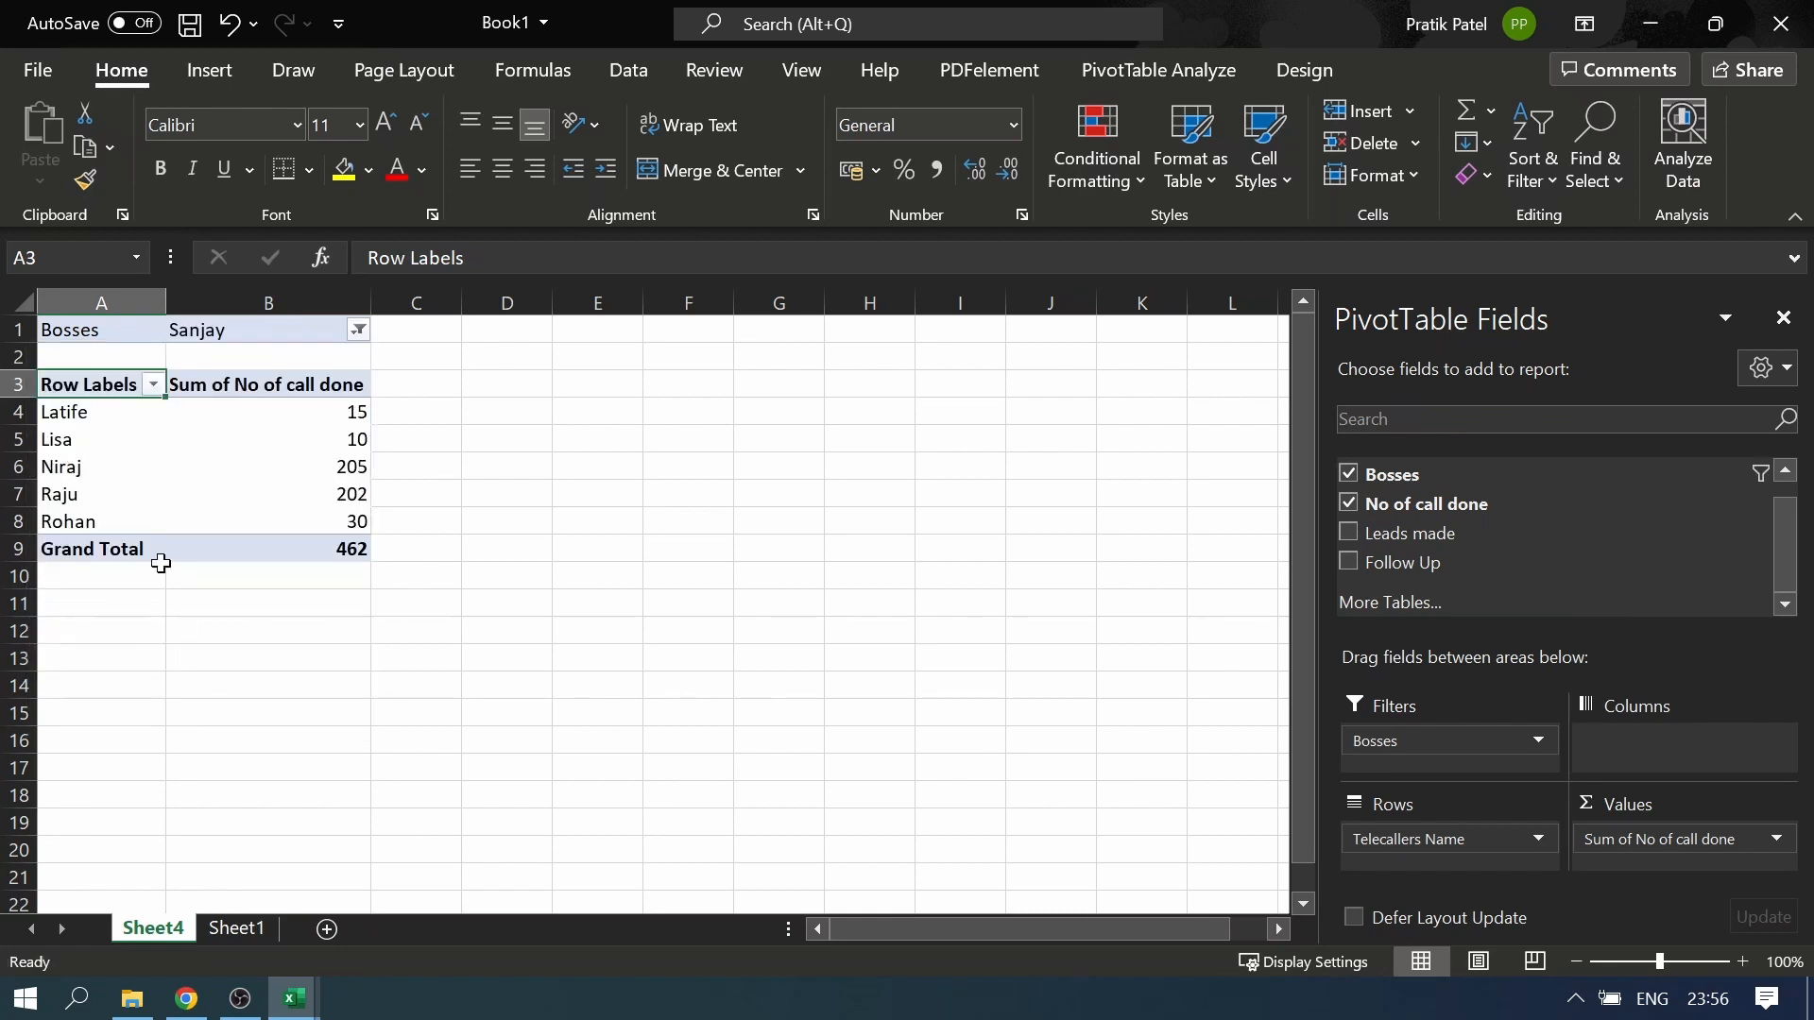
Check the filtered telecallers and their calls, and add Leads made to the PivotTable's values
{"action": "left_click", "coordinate": [95, 411]}
{"action": "left_click", "coordinate": [248, 334]}
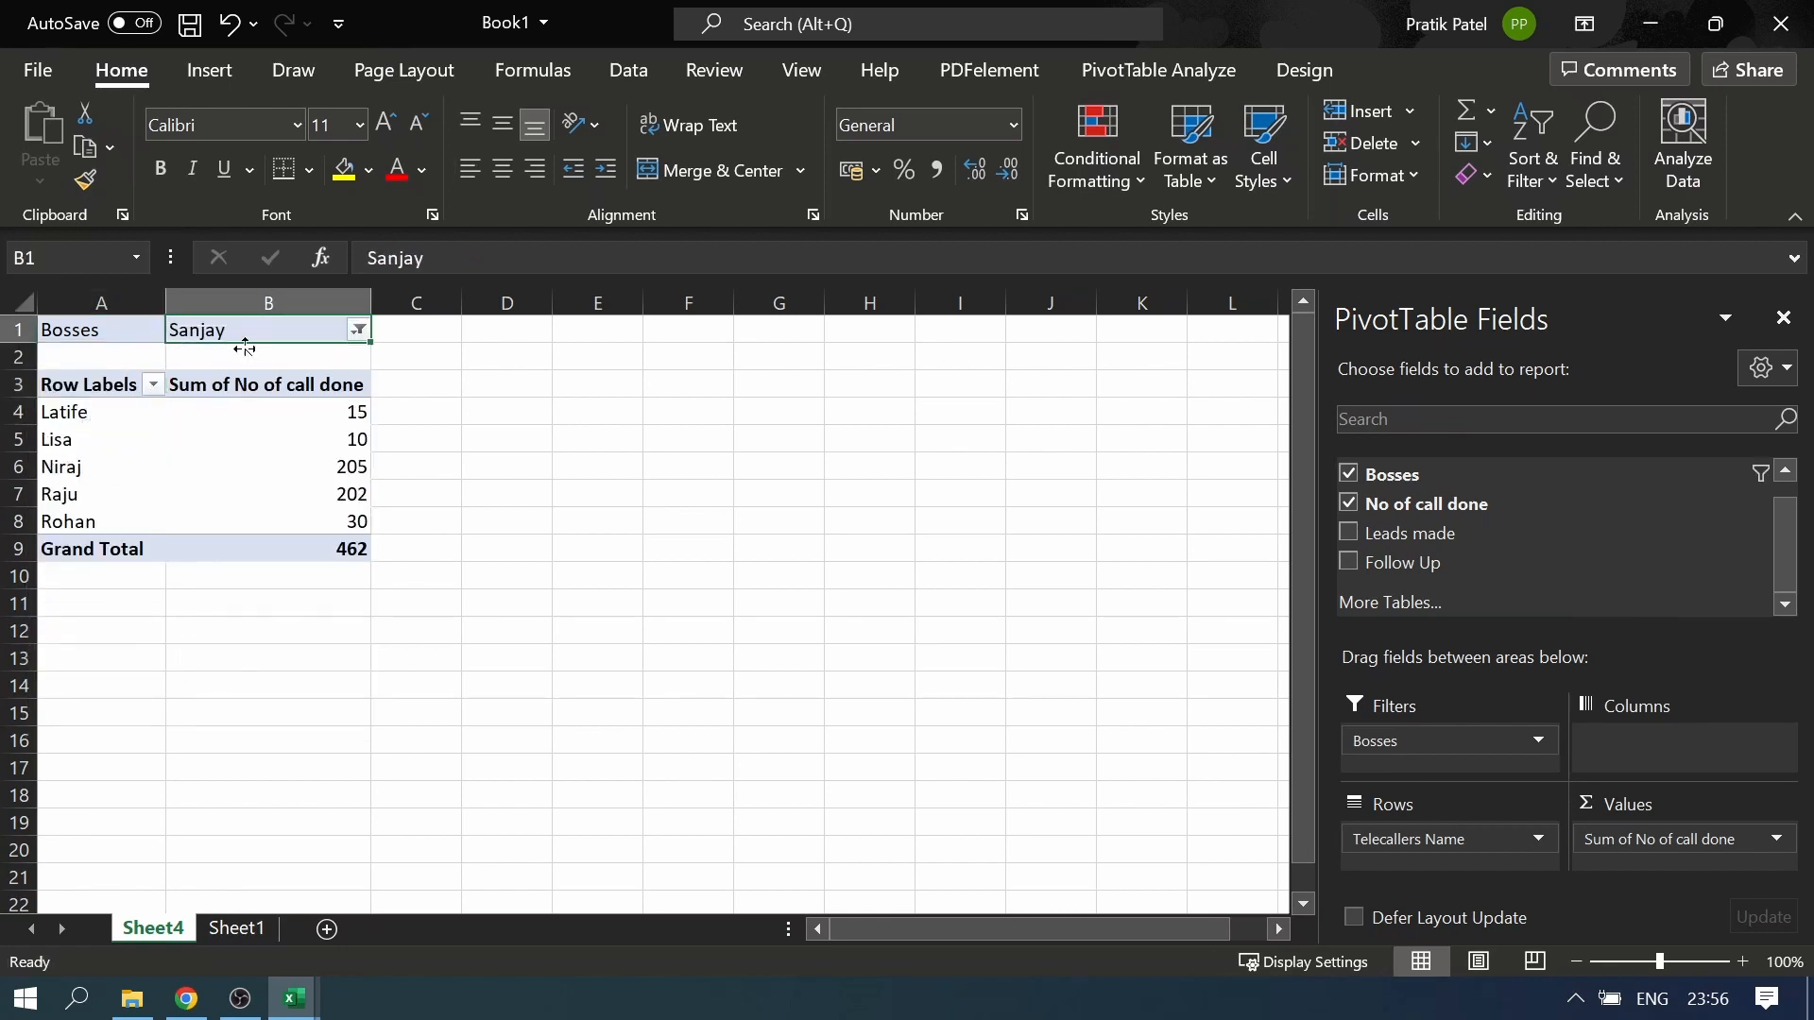
{"action": "left_click_drag", "start_coordinate": [63, 334], "coordinate": [231, 337]}
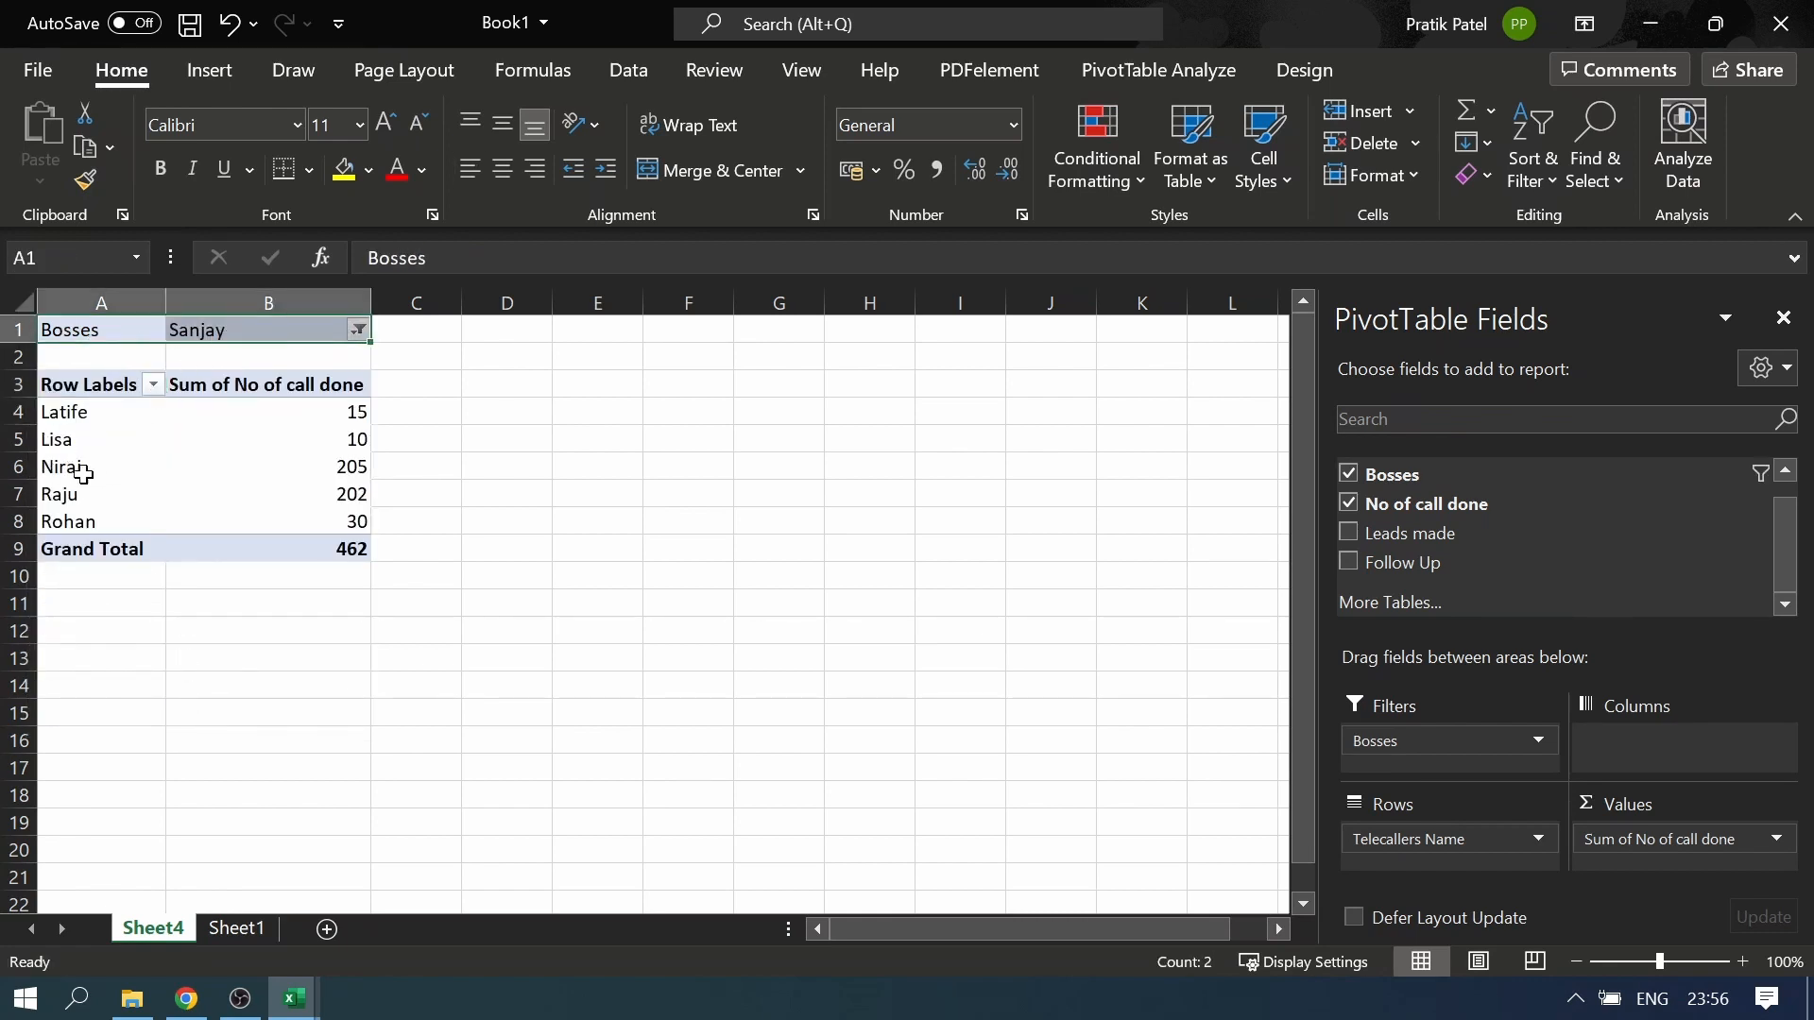
{"action": "left_click_drag", "start_coordinate": [59, 417], "coordinate": [80, 509]}
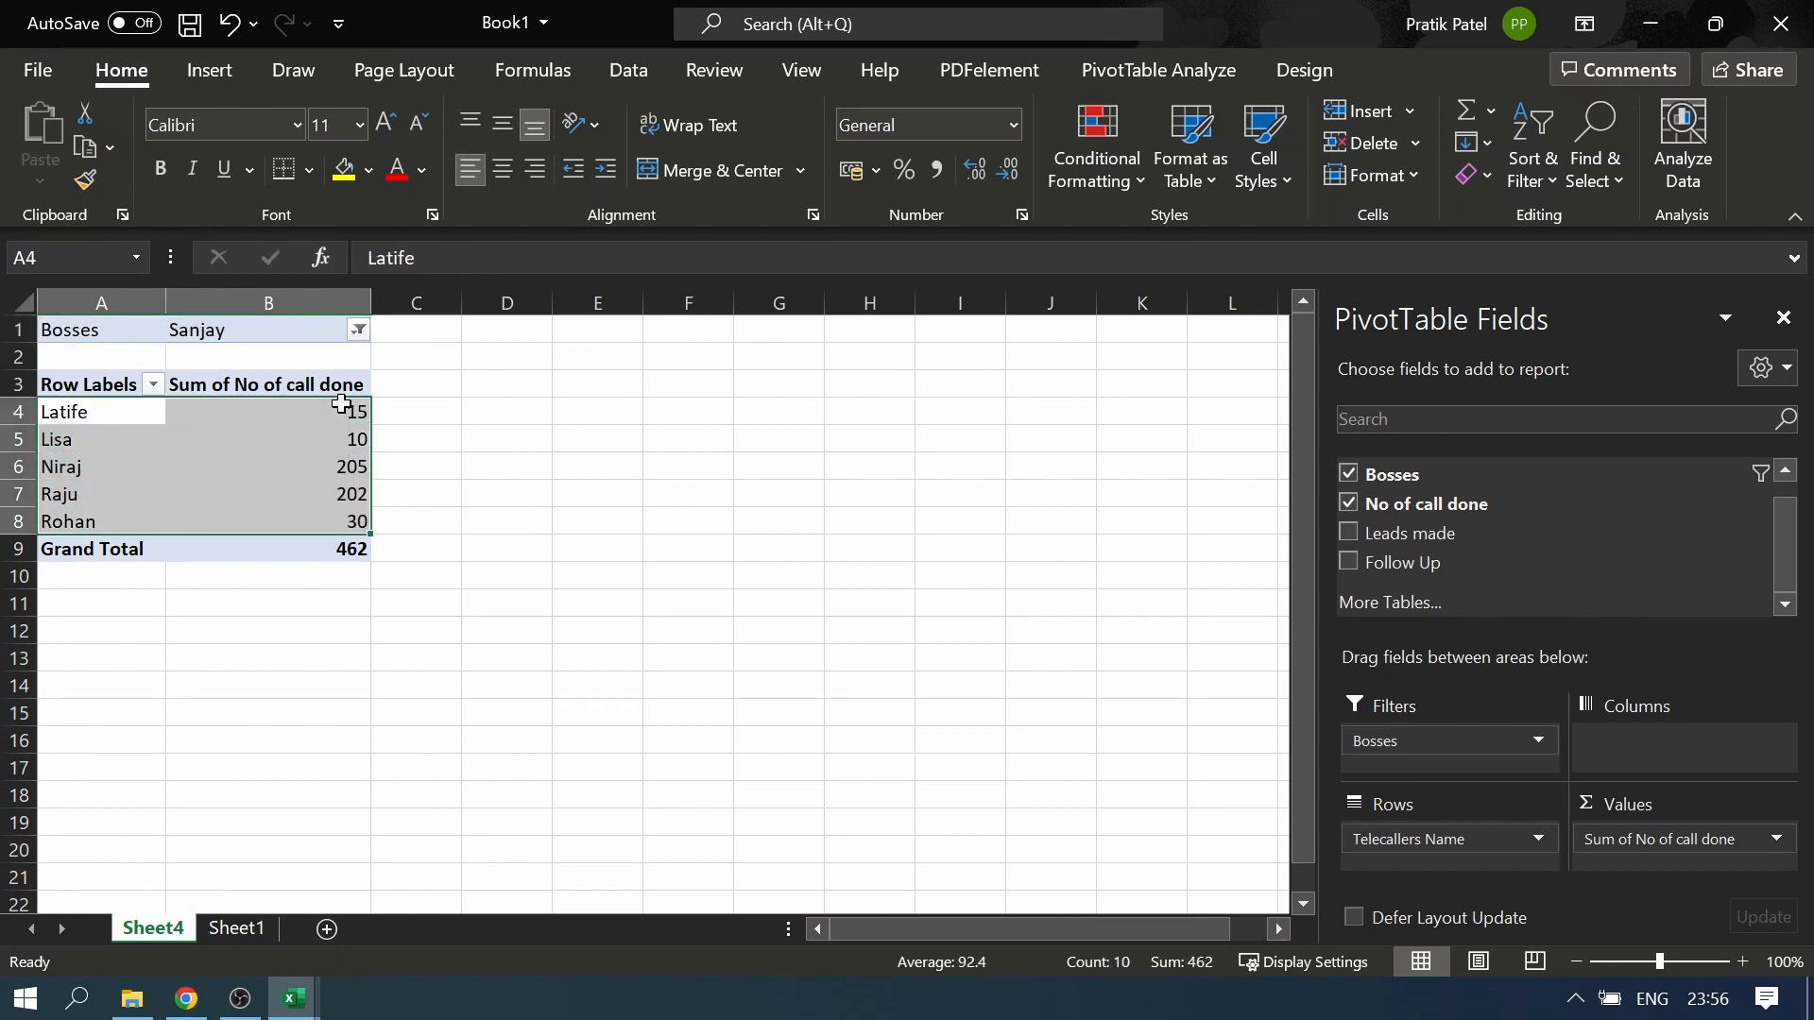
{"action": "left_click", "coordinate": [351, 489]}
{"action": "left_click", "coordinate": [355, 442]}
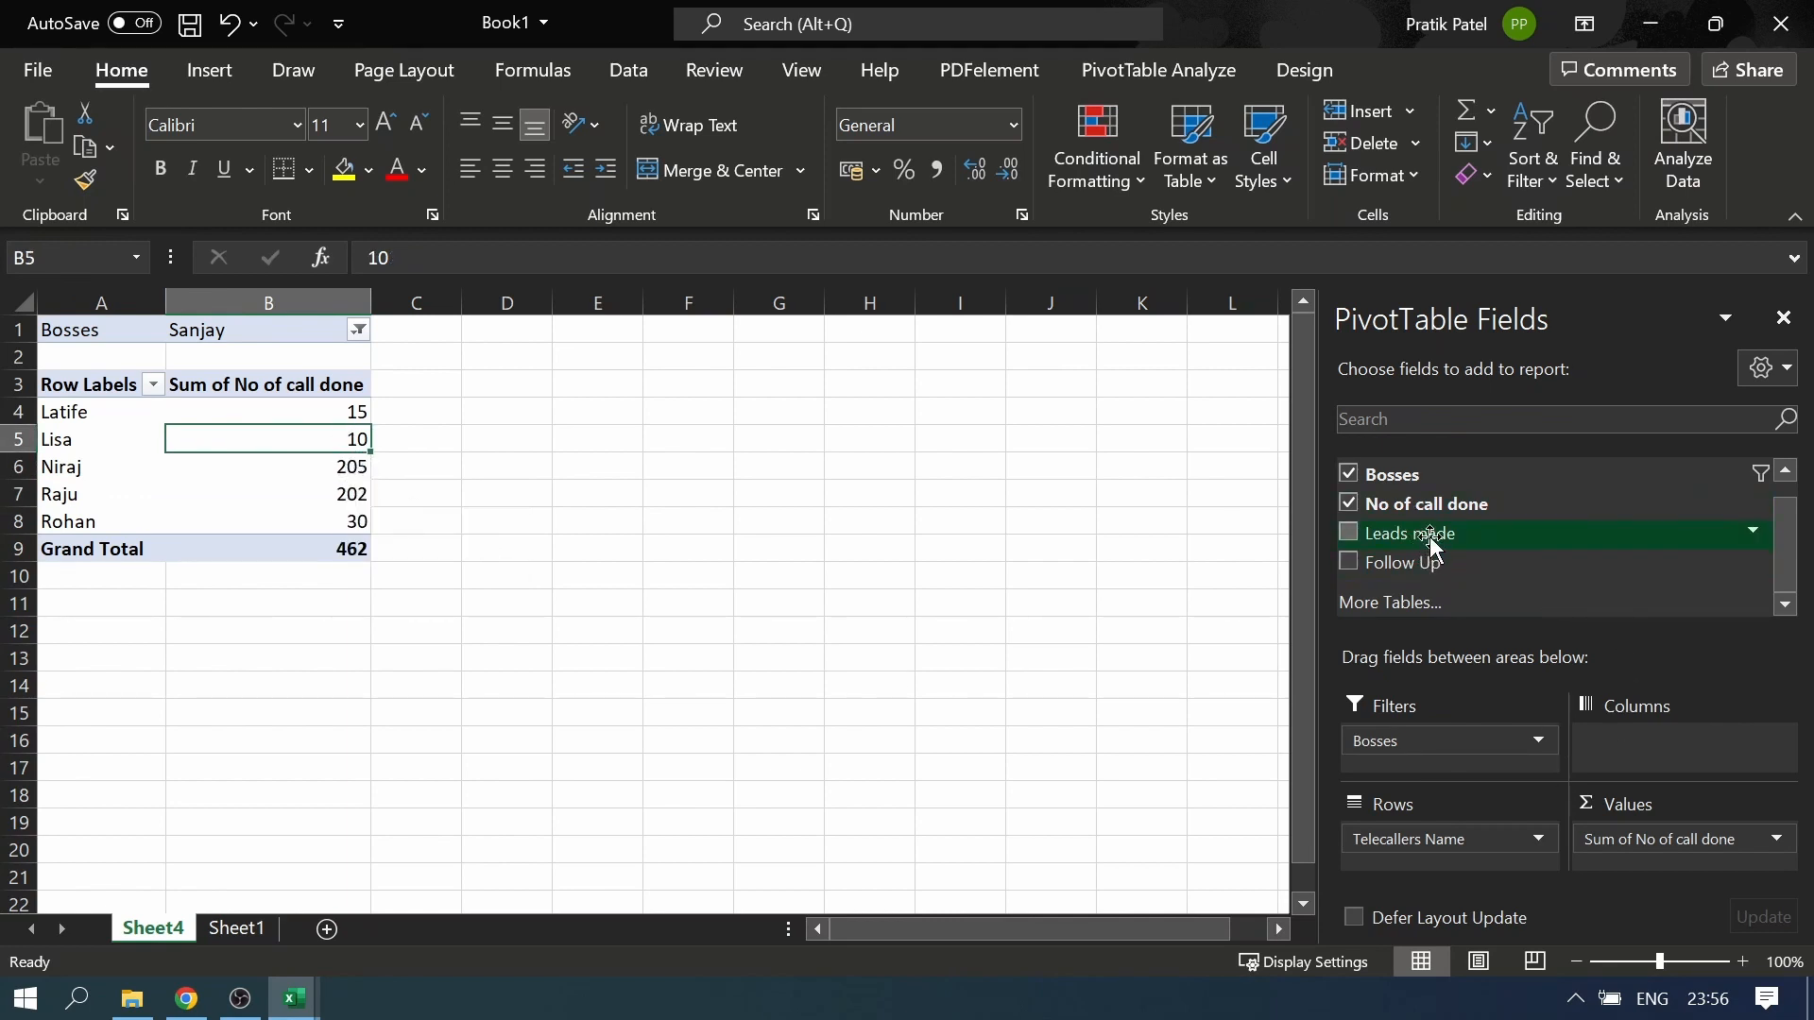
{"action": "left_click_drag", "start_coordinate": [1427, 532], "coordinate": [1634, 864]}
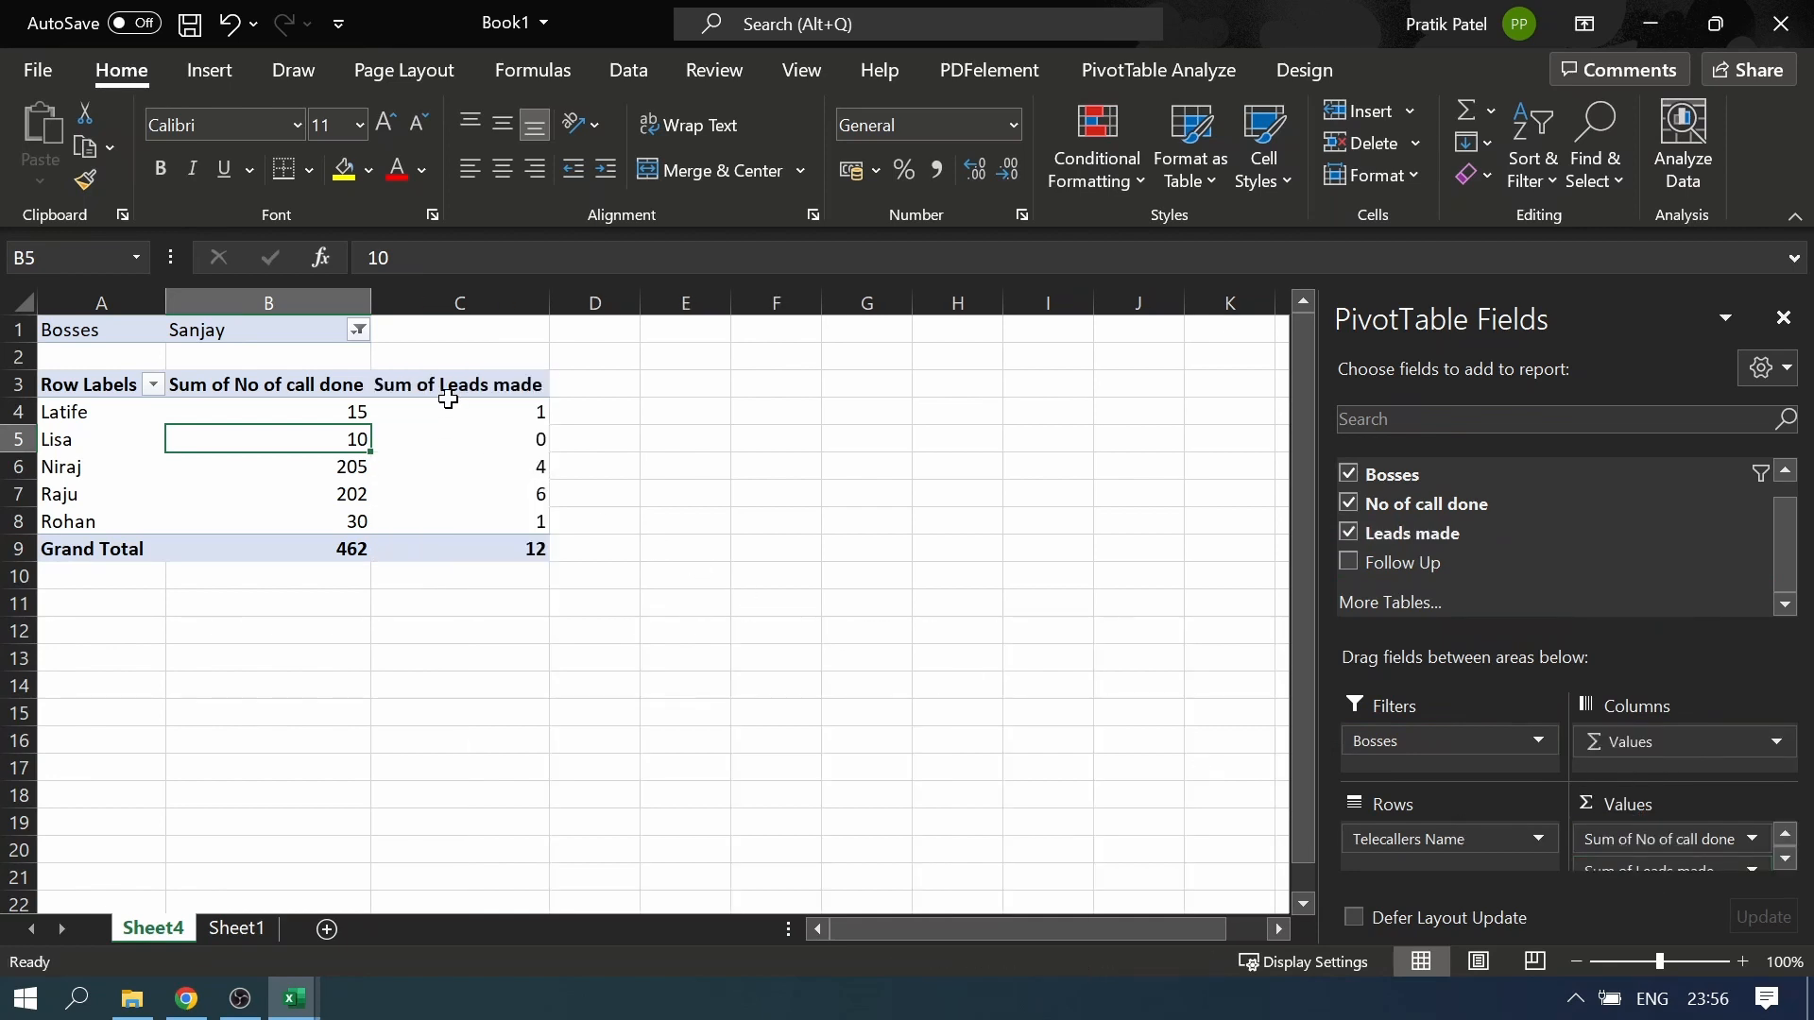
Compare the calls done with the leads made for the first telecallers in the filtered PivotTable
{"action": "left_click_drag", "start_coordinate": [447, 411], "coordinate": [478, 521]}
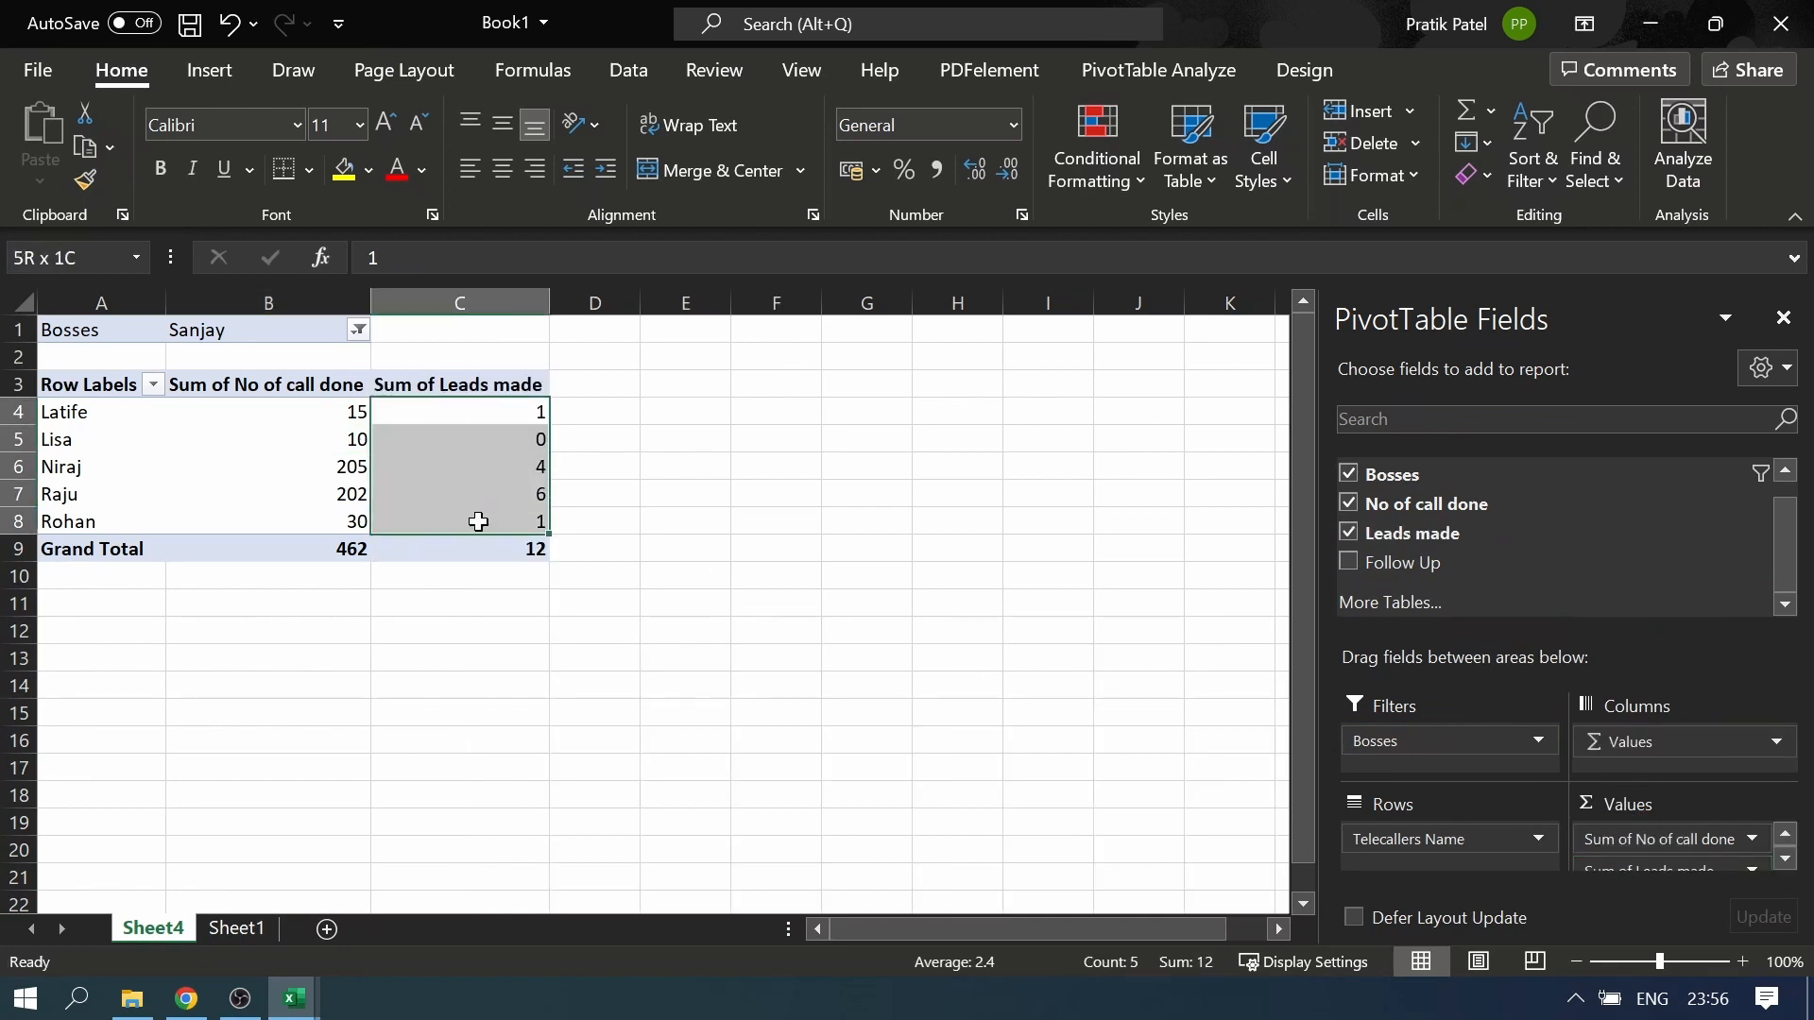
{"action": "left_click", "coordinate": [42, 412]}
{"action": "left_click", "coordinate": [351, 410]}
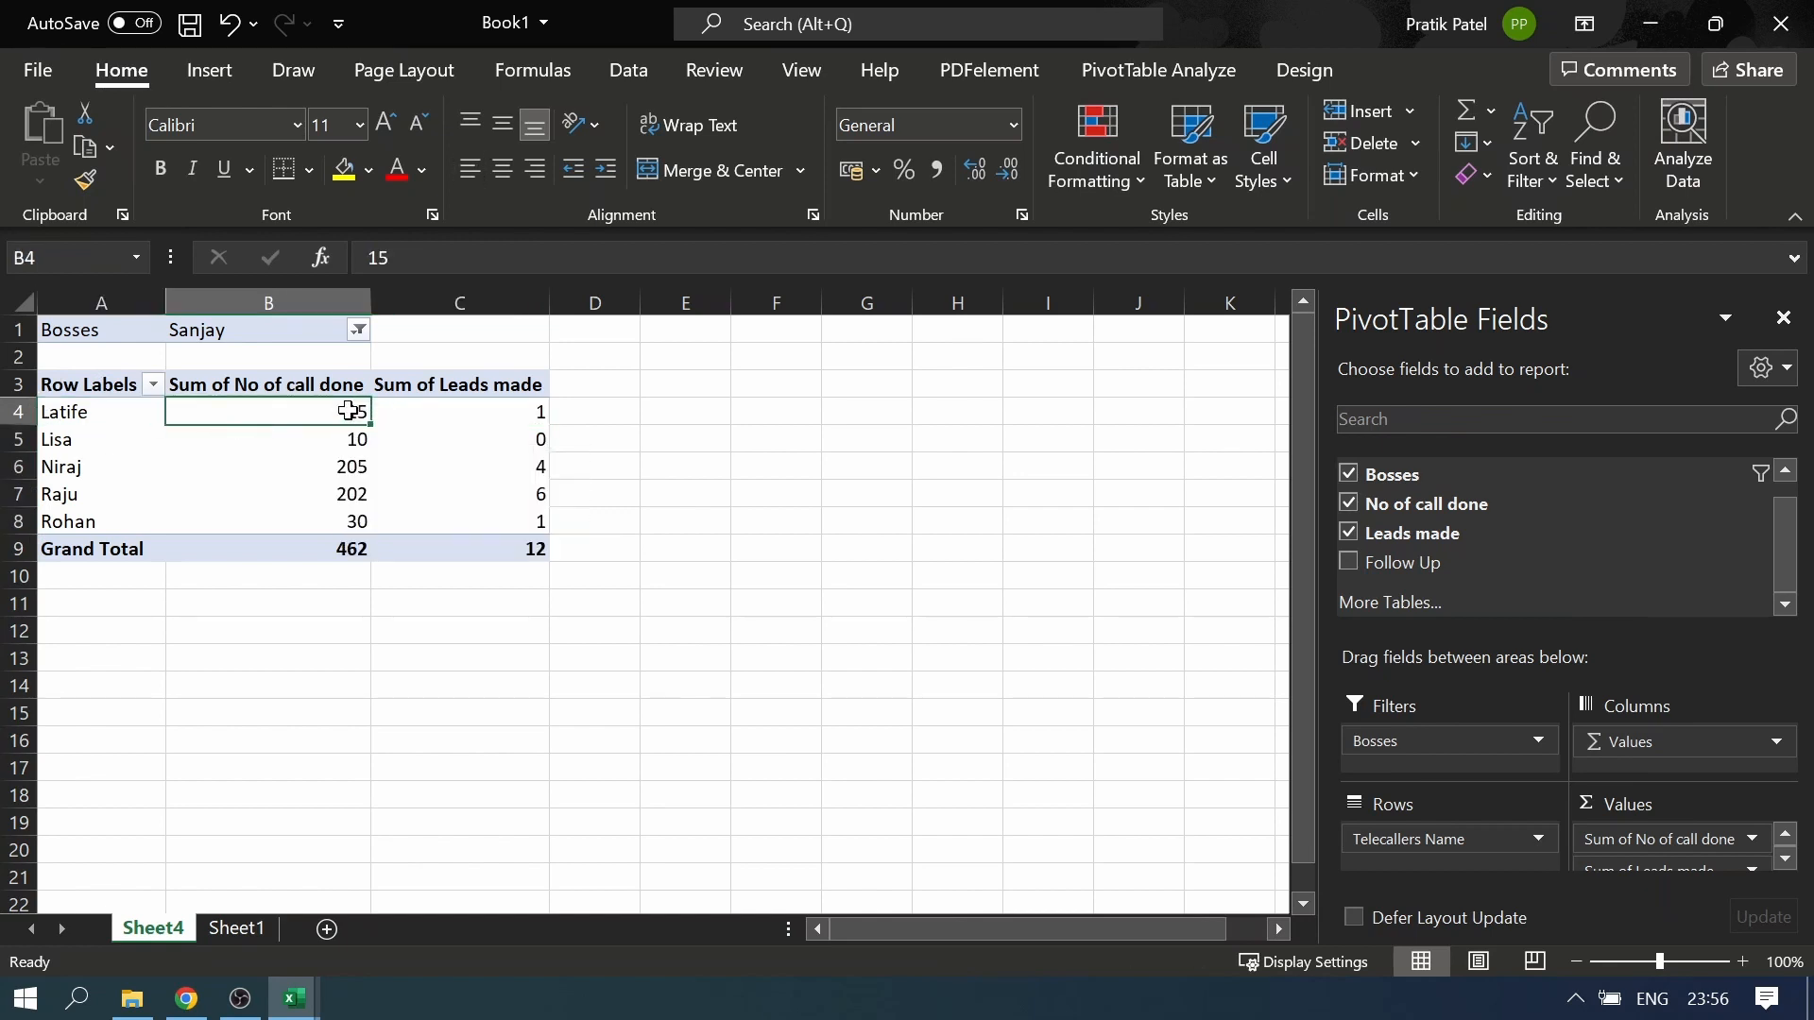
{"action": "left_click", "coordinate": [532, 411]}
{"action": "left_click", "coordinate": [69, 454]}
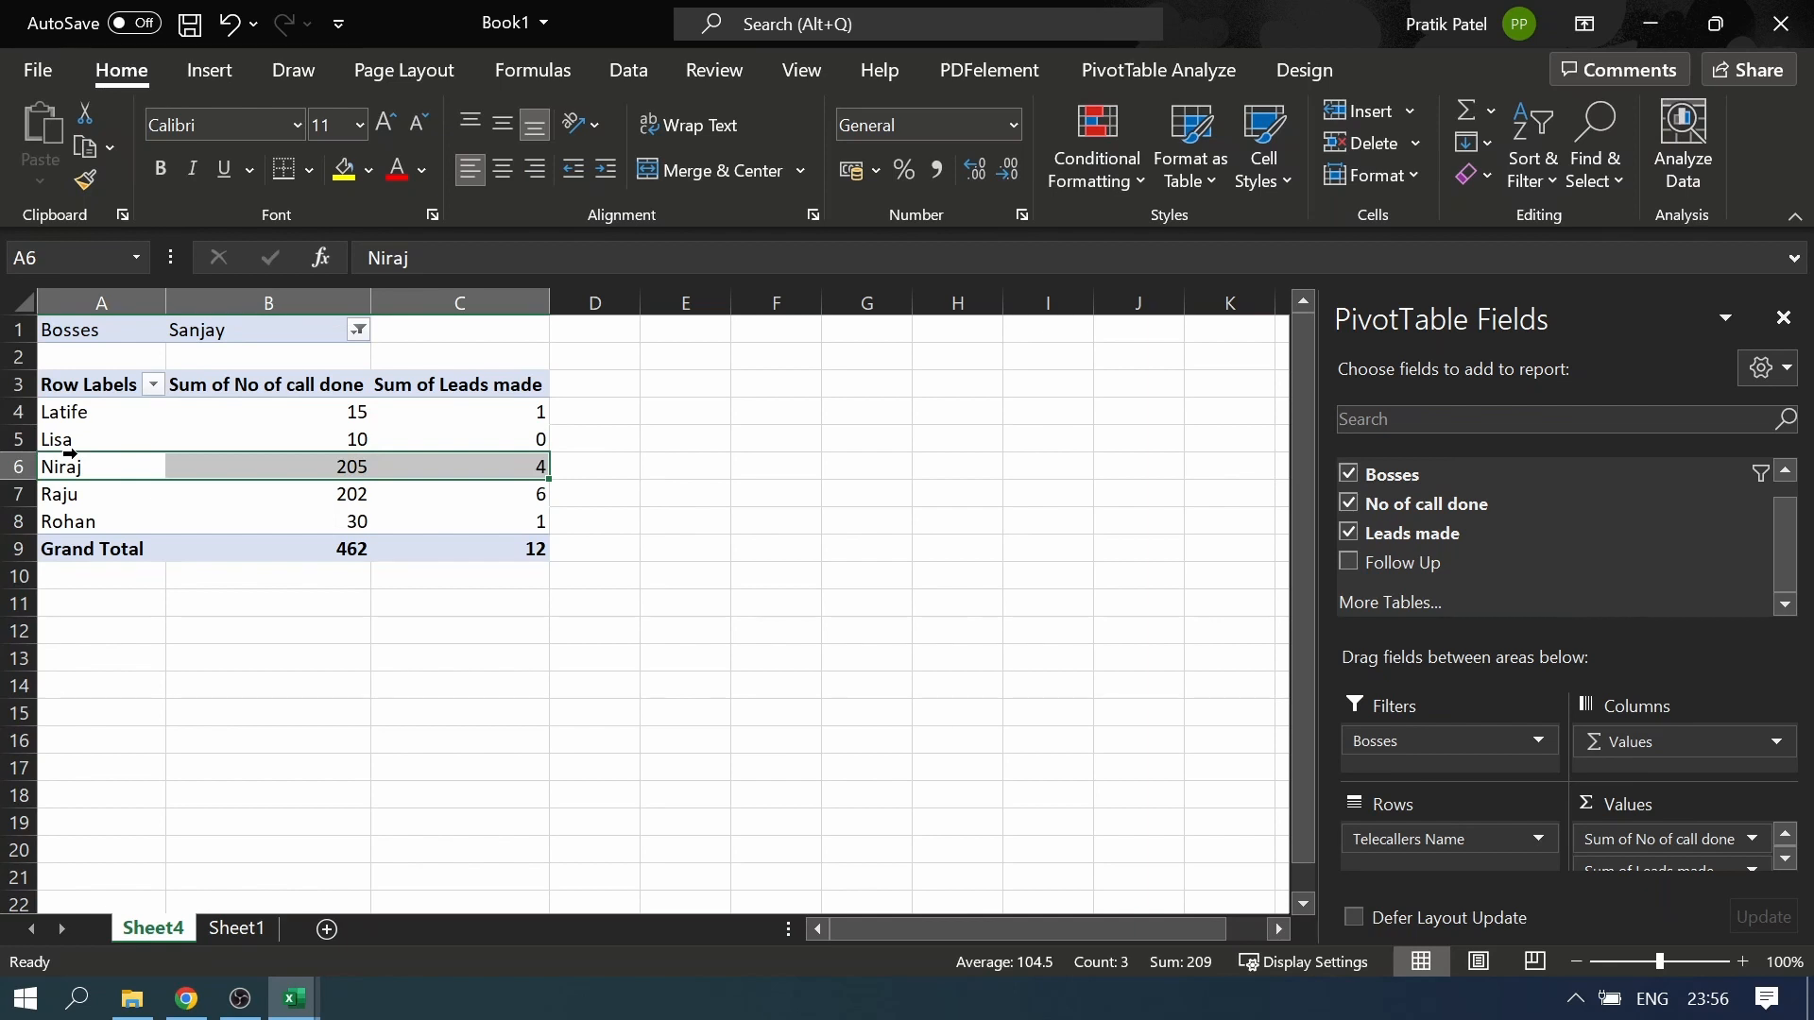
{"action": "left_click", "coordinate": [68, 439]}
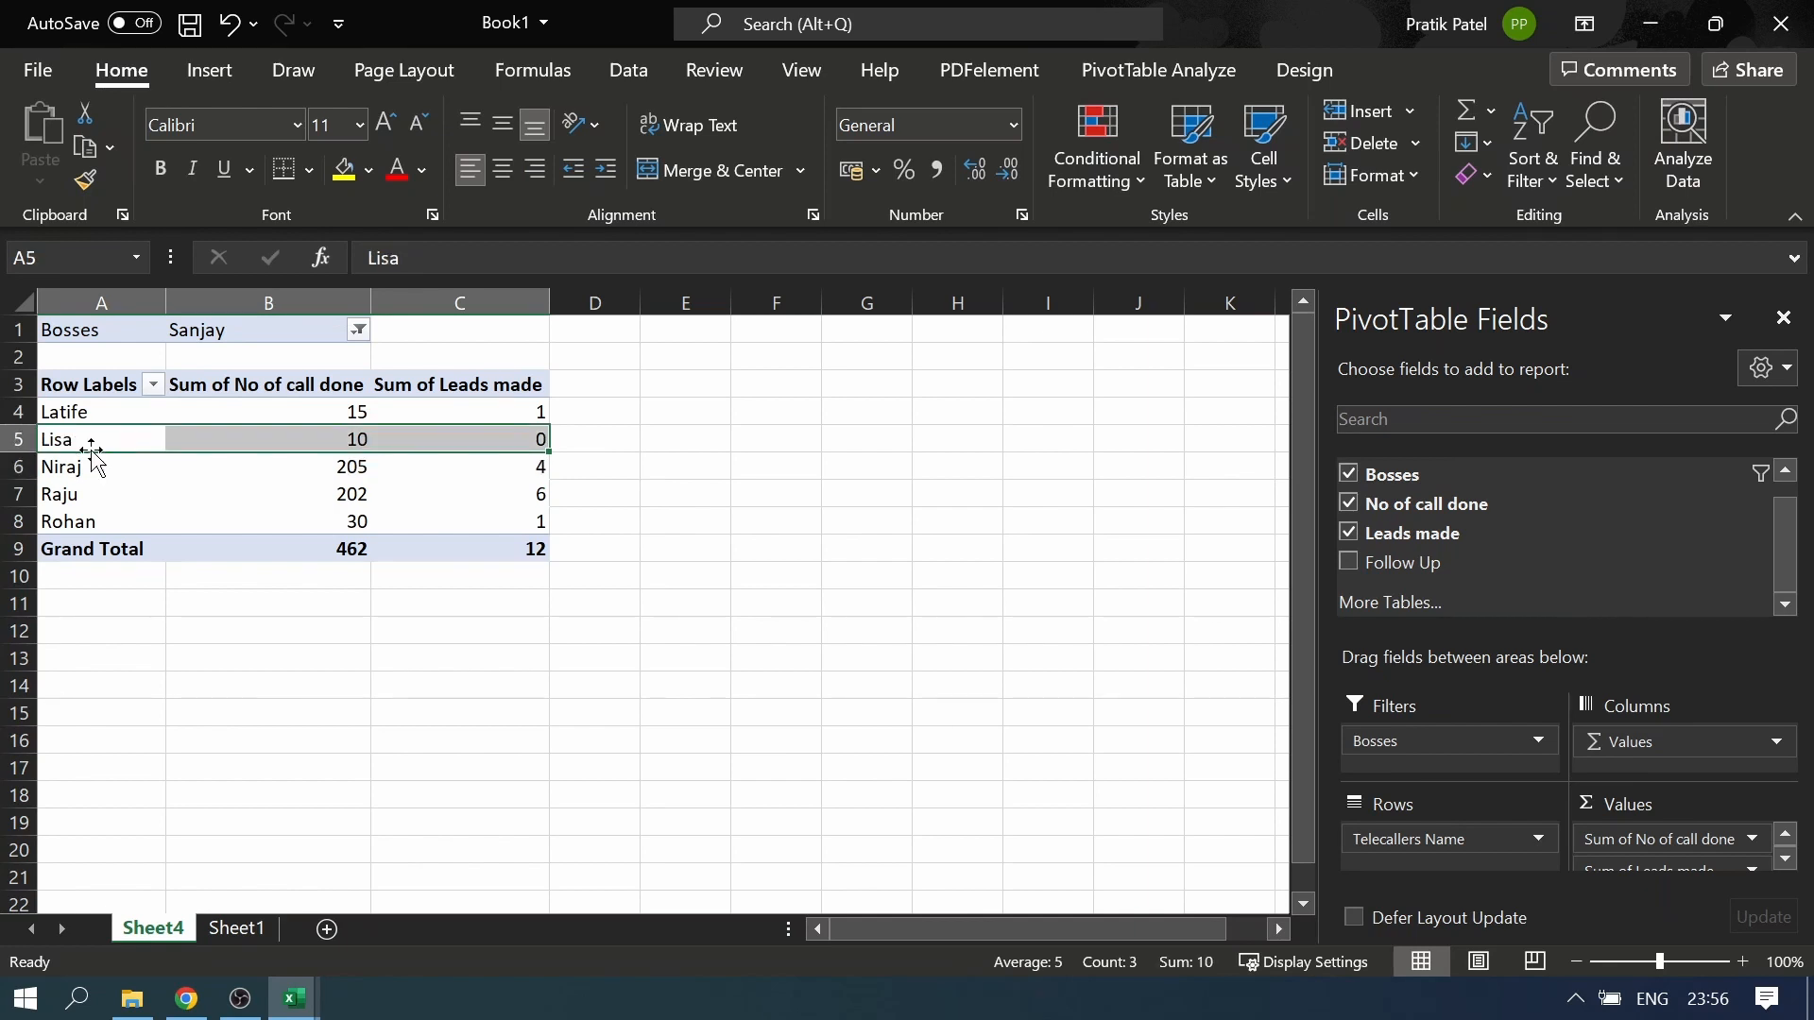
{"action": "left_click", "coordinate": [362, 440]}
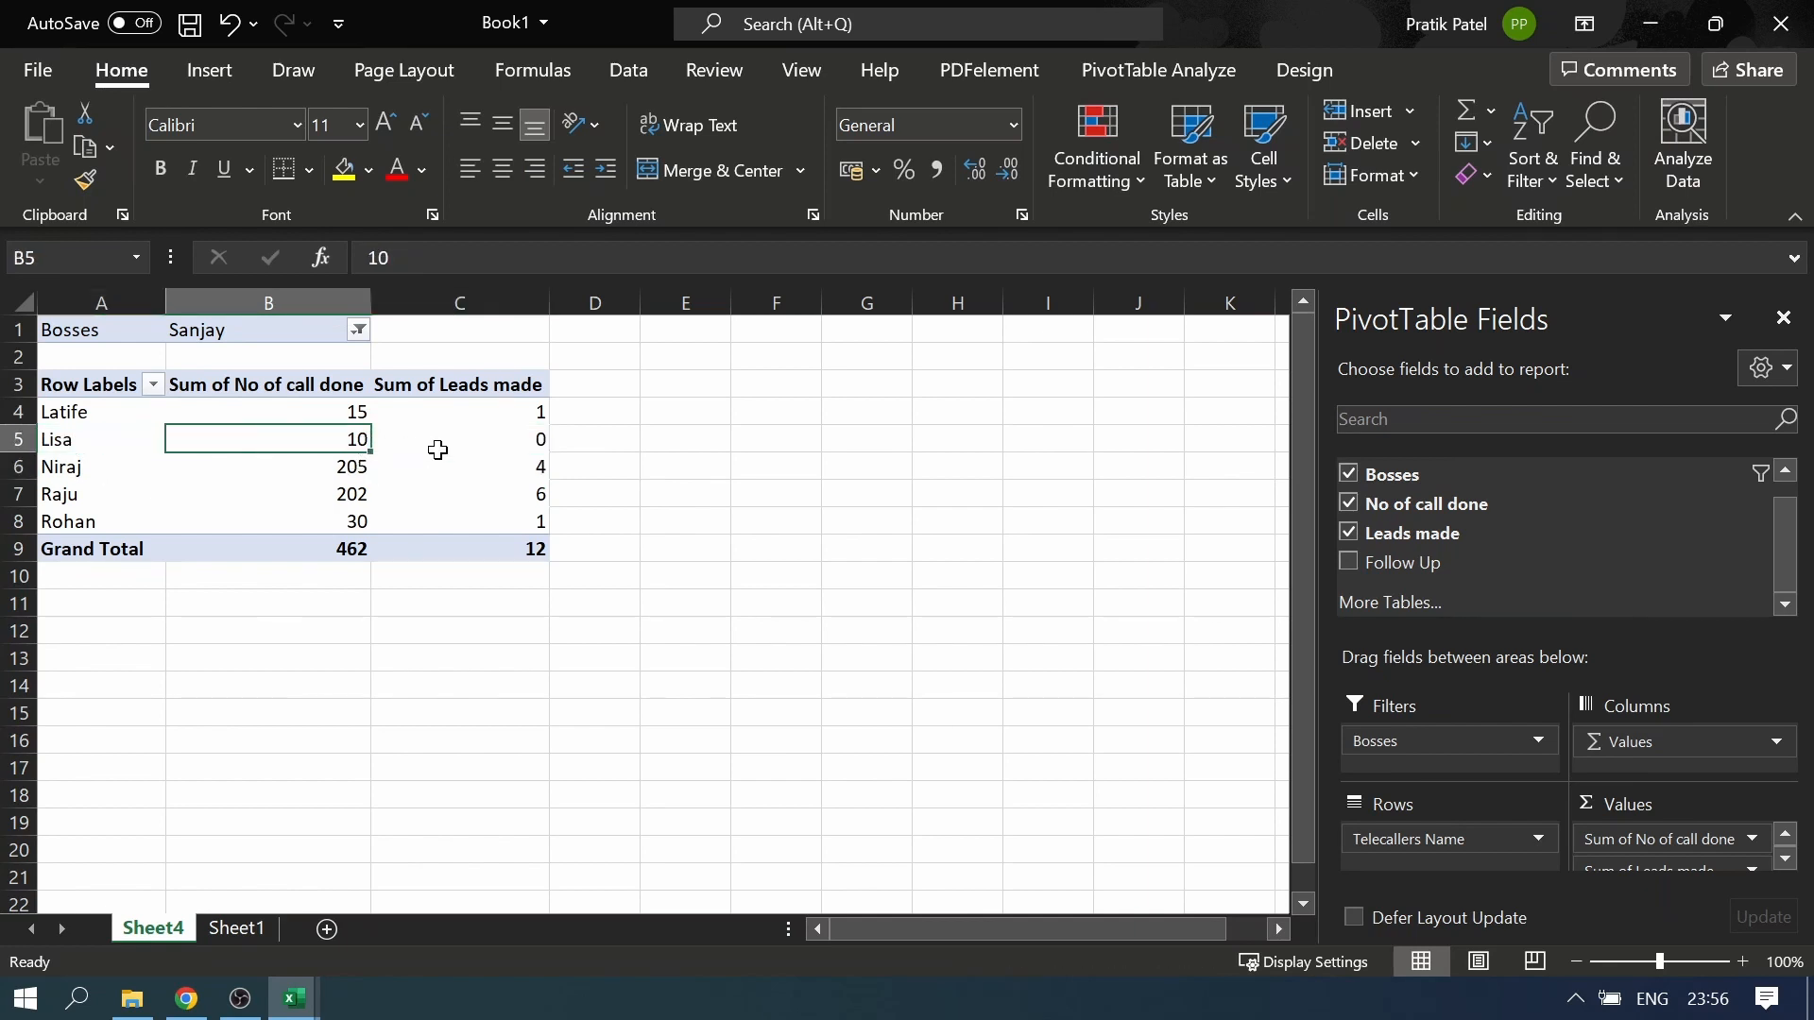
{"action": "left_click", "coordinate": [535, 439]}
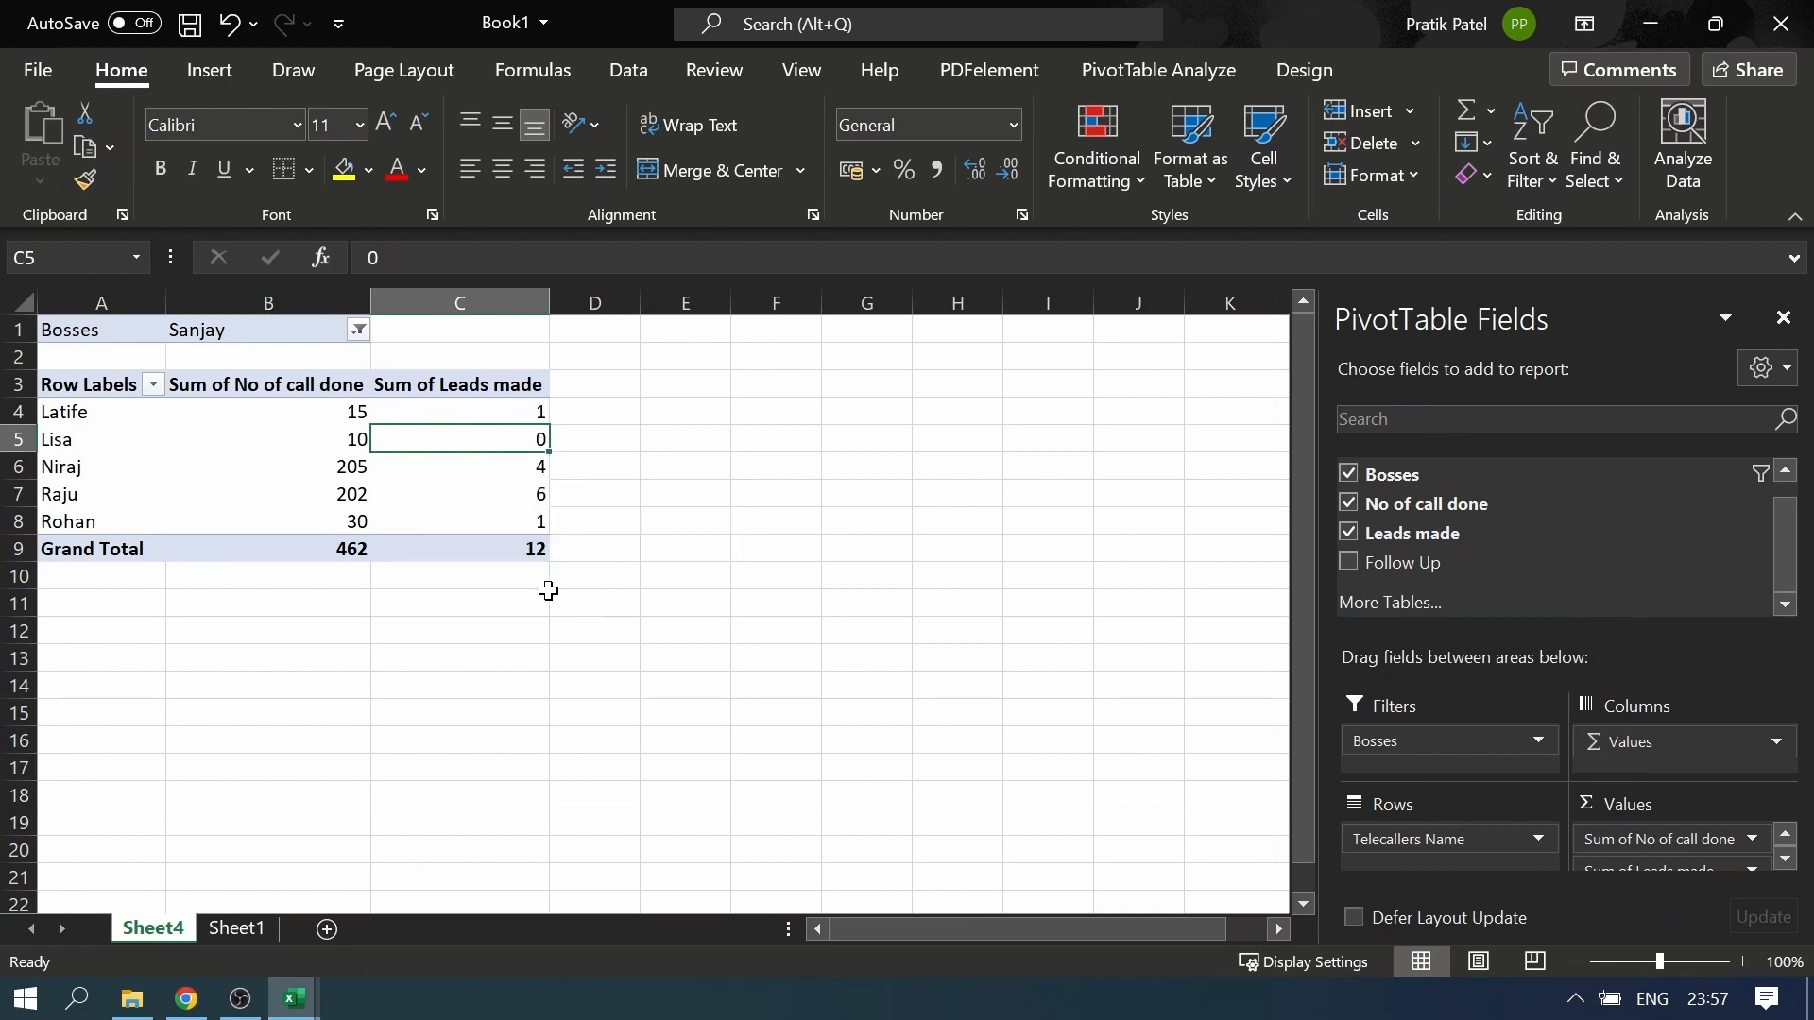